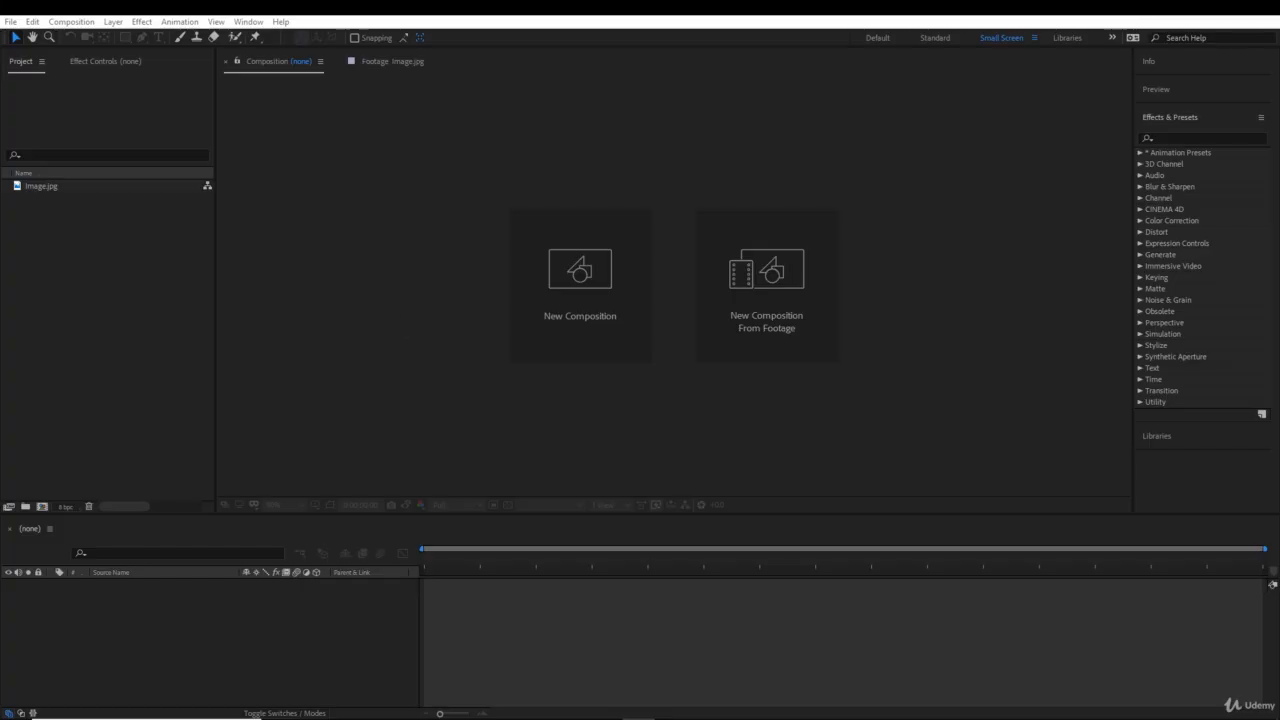
- Create a 1920 x 1080, 25 fps composition with a 10-second duration, named Lecture 1
click(88, 22)
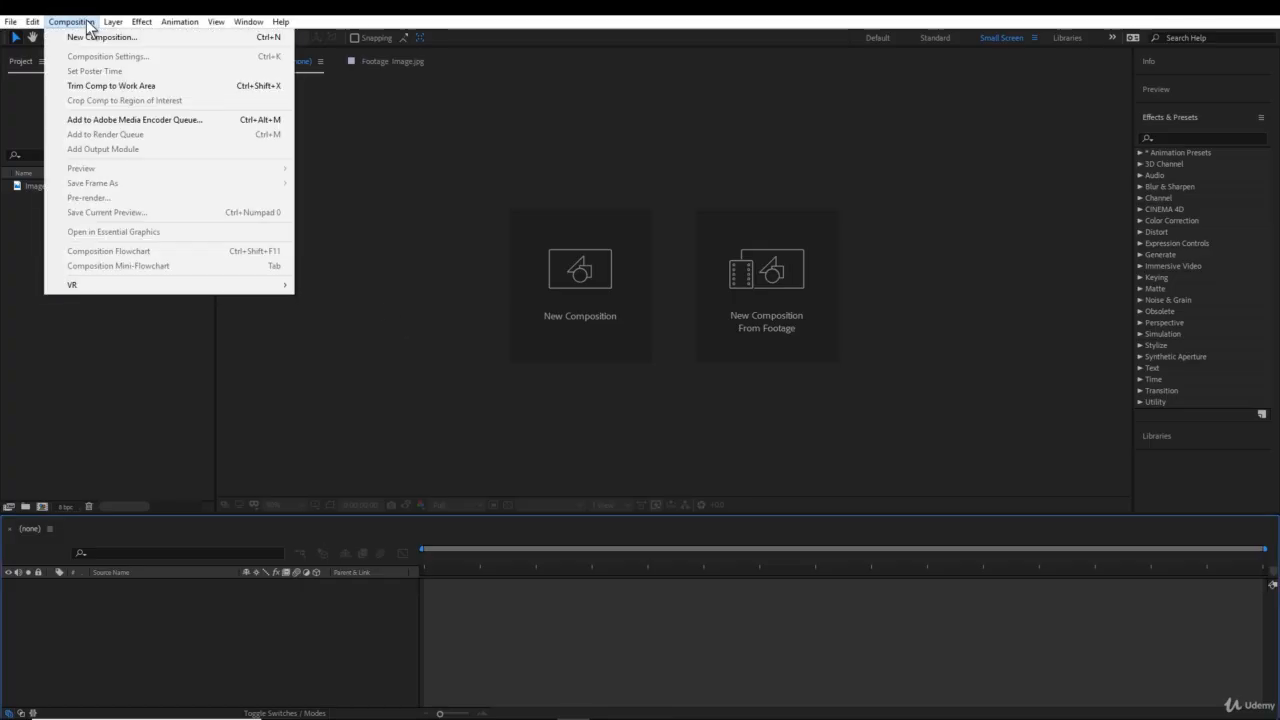
click(92, 38)
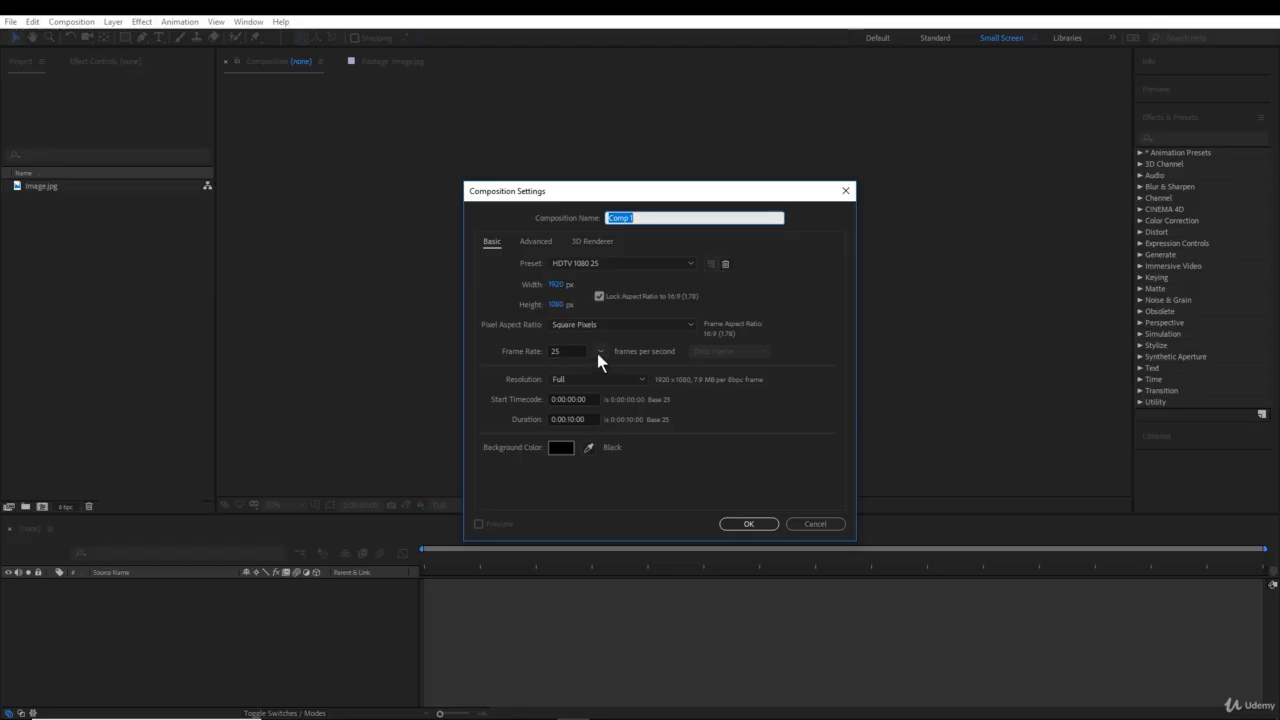
click(600, 351)
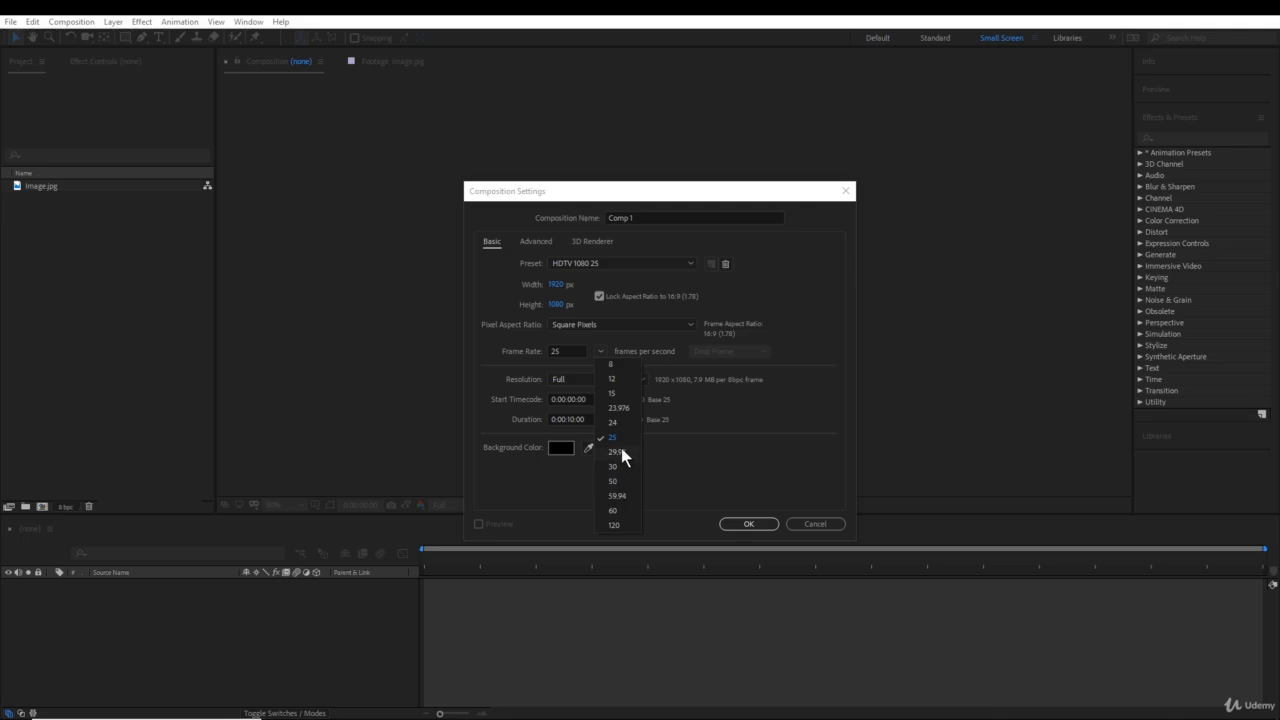
click(600, 348)
click(575, 419)
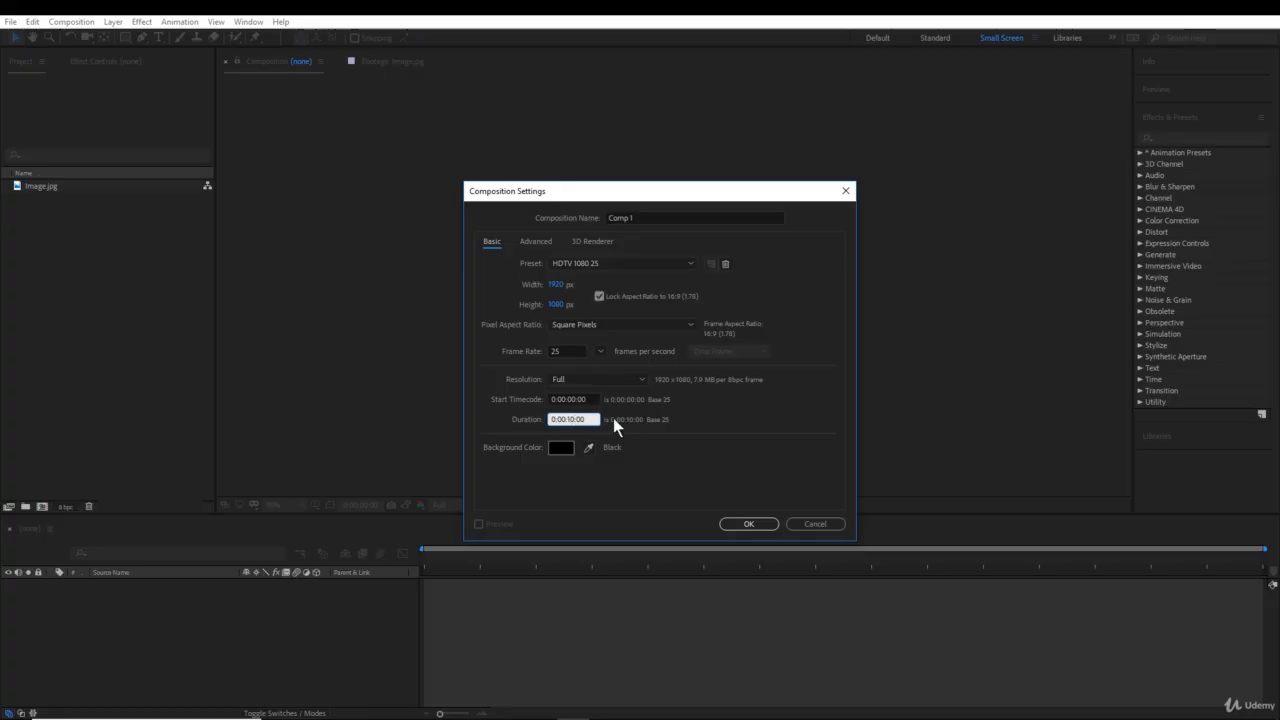
click(559, 444)
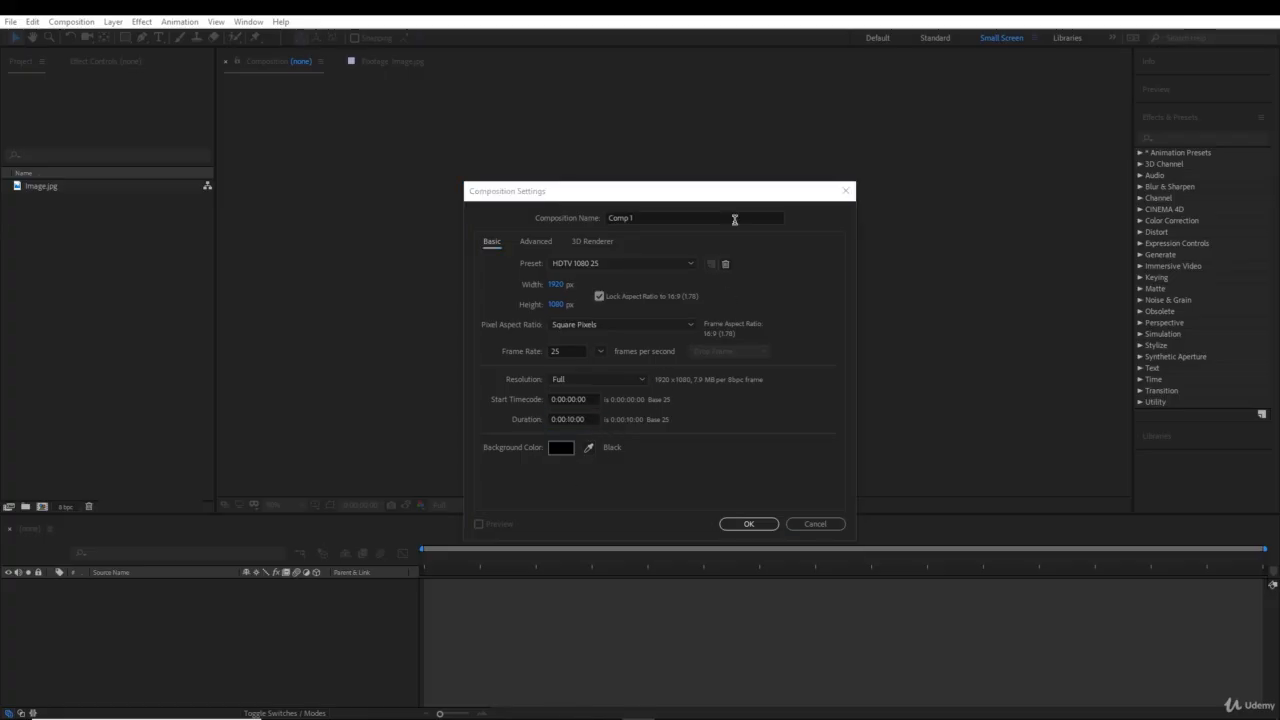
click(698, 212)
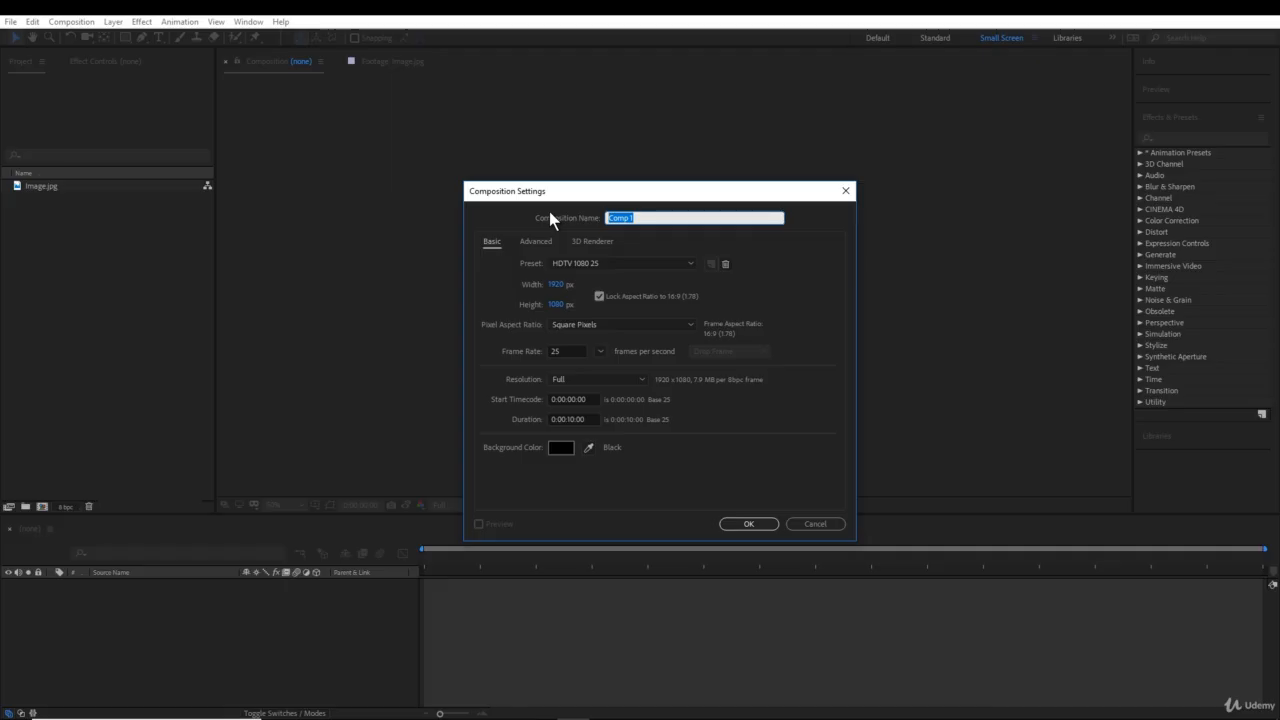
text(Lecture 1)
click(762, 526)
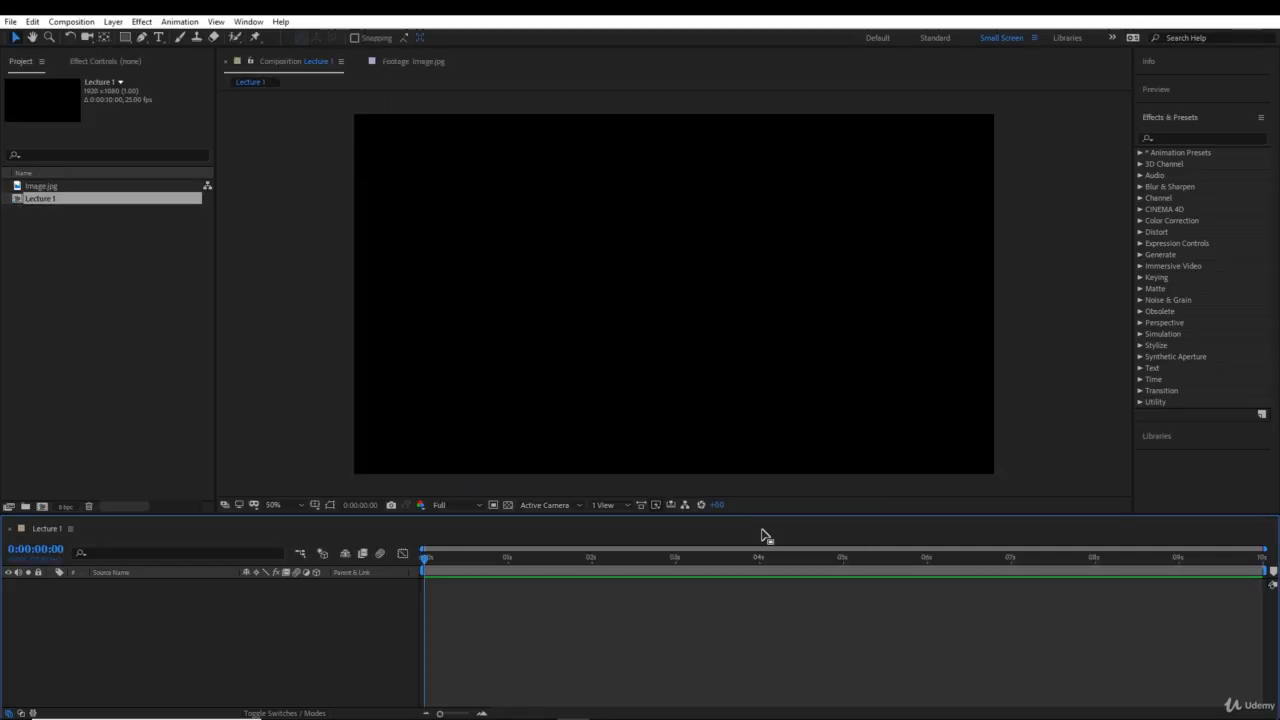
- Add Image.jpg as a layer in the Lecture 1 composition and select that layer
click(28, 230)
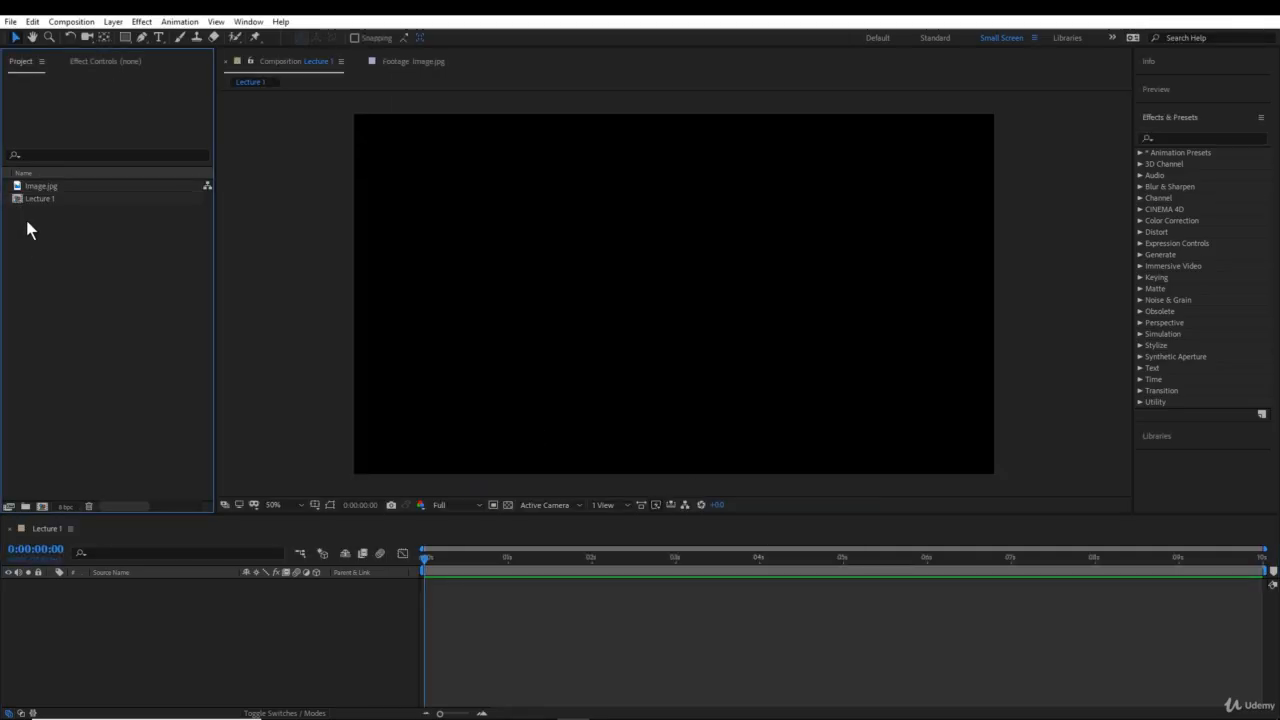
drag(30, 189, 202, 628)
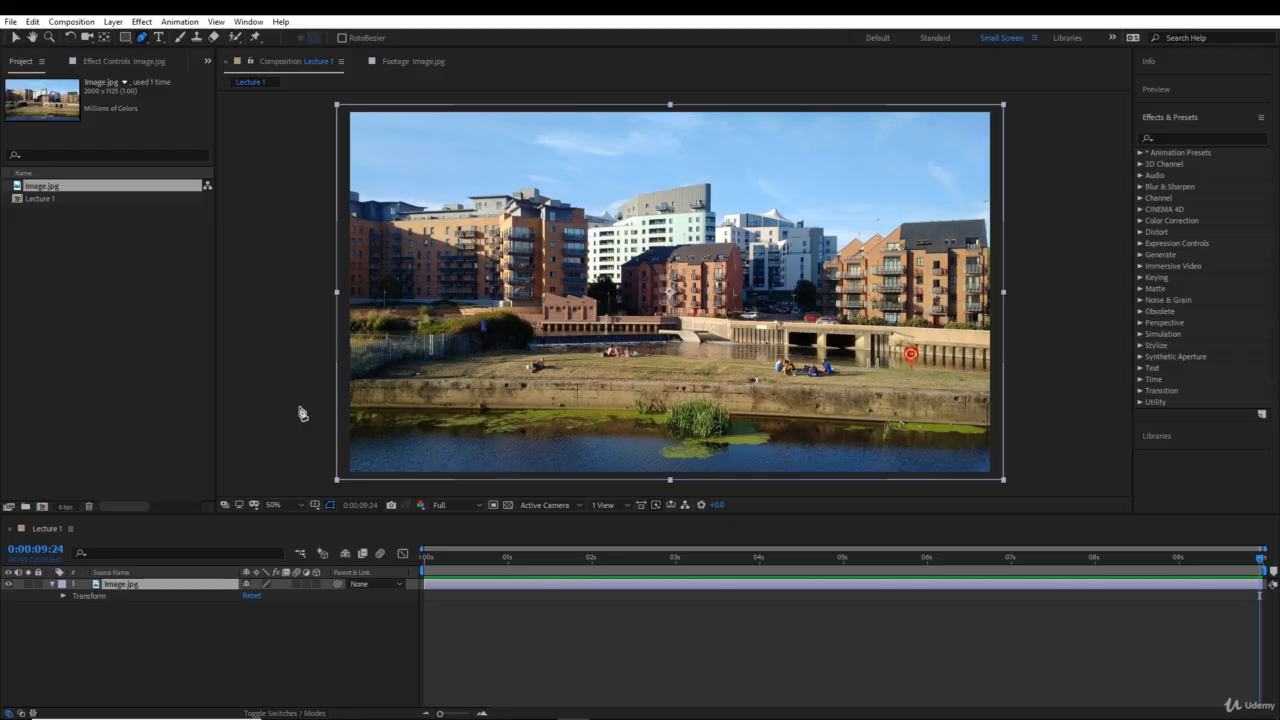
click(133, 585)
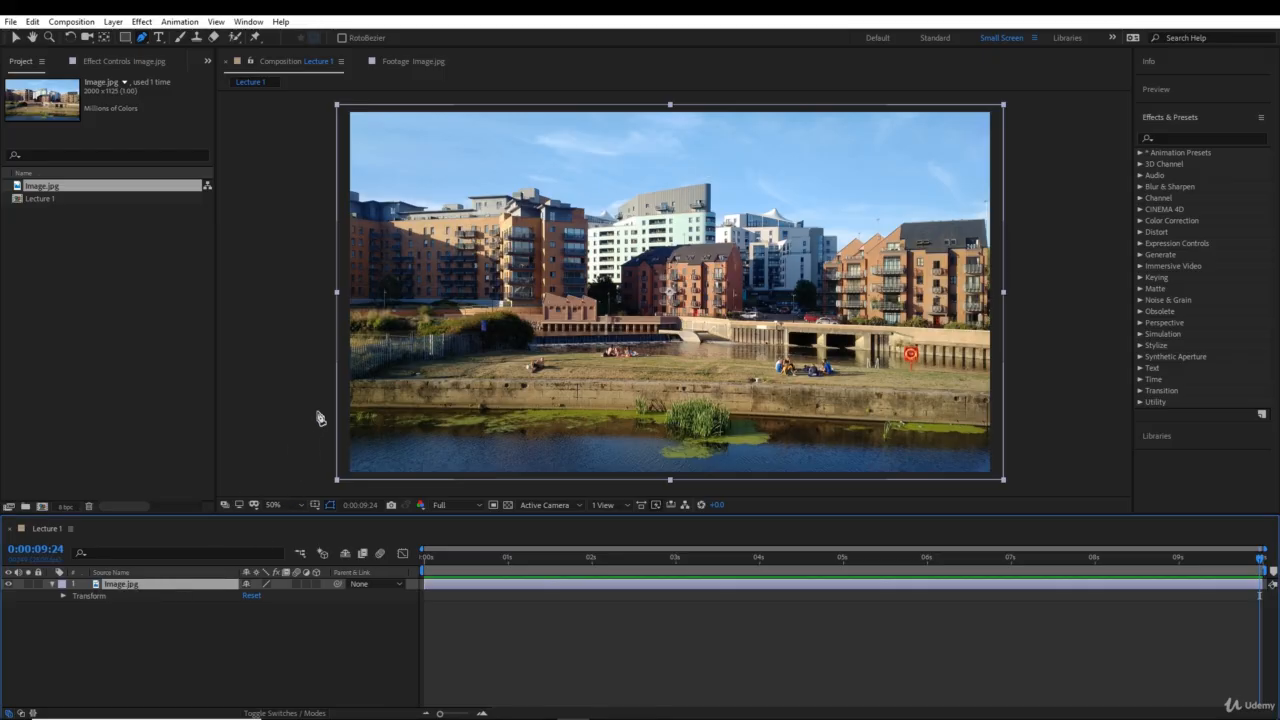
- Start a Pen tool mask on the image layer from outside the photo's left edge, following the waterline to the small reed clump
drag(318, 407, 358, 408)
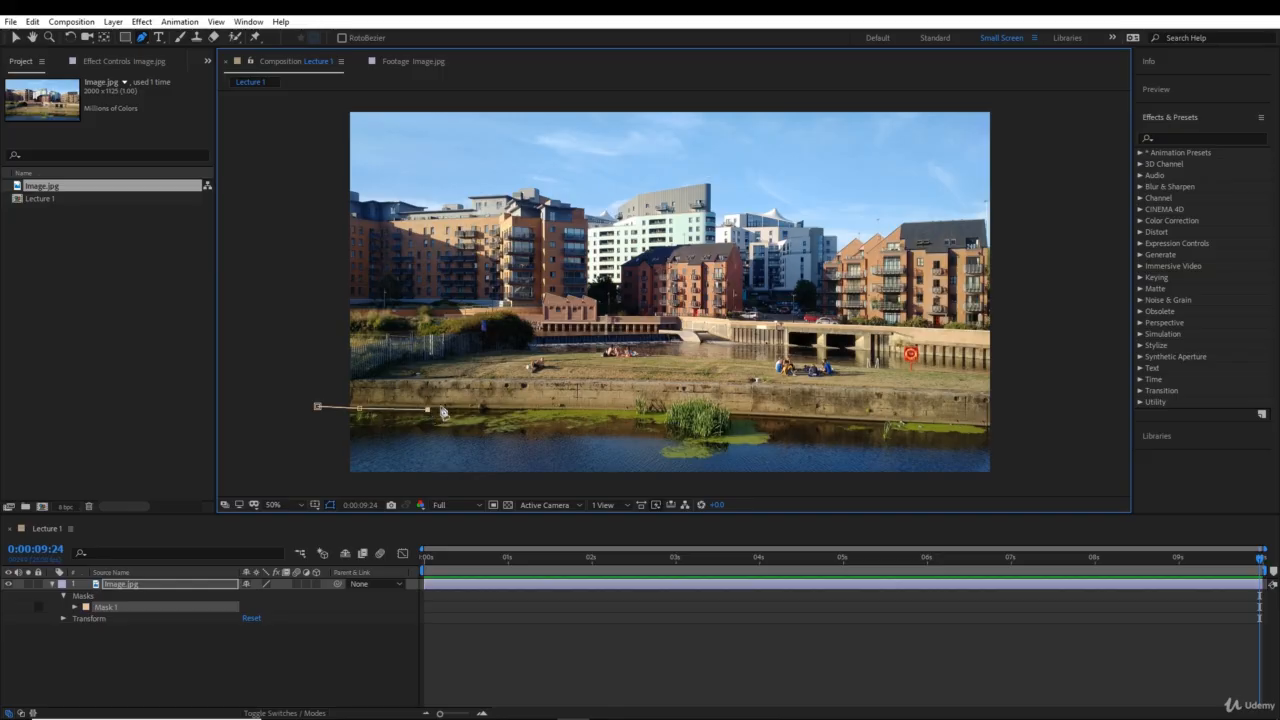
click(476, 410)
key(period)
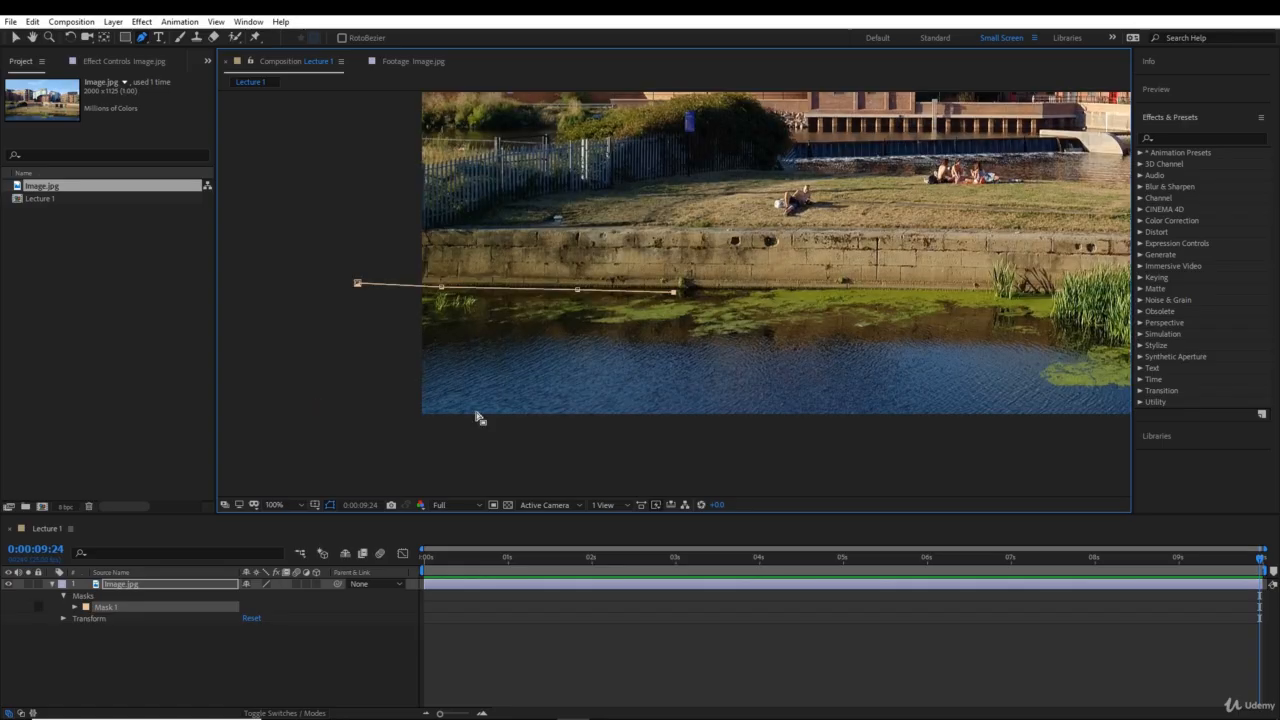
key(period)
key(comma)
key(period)
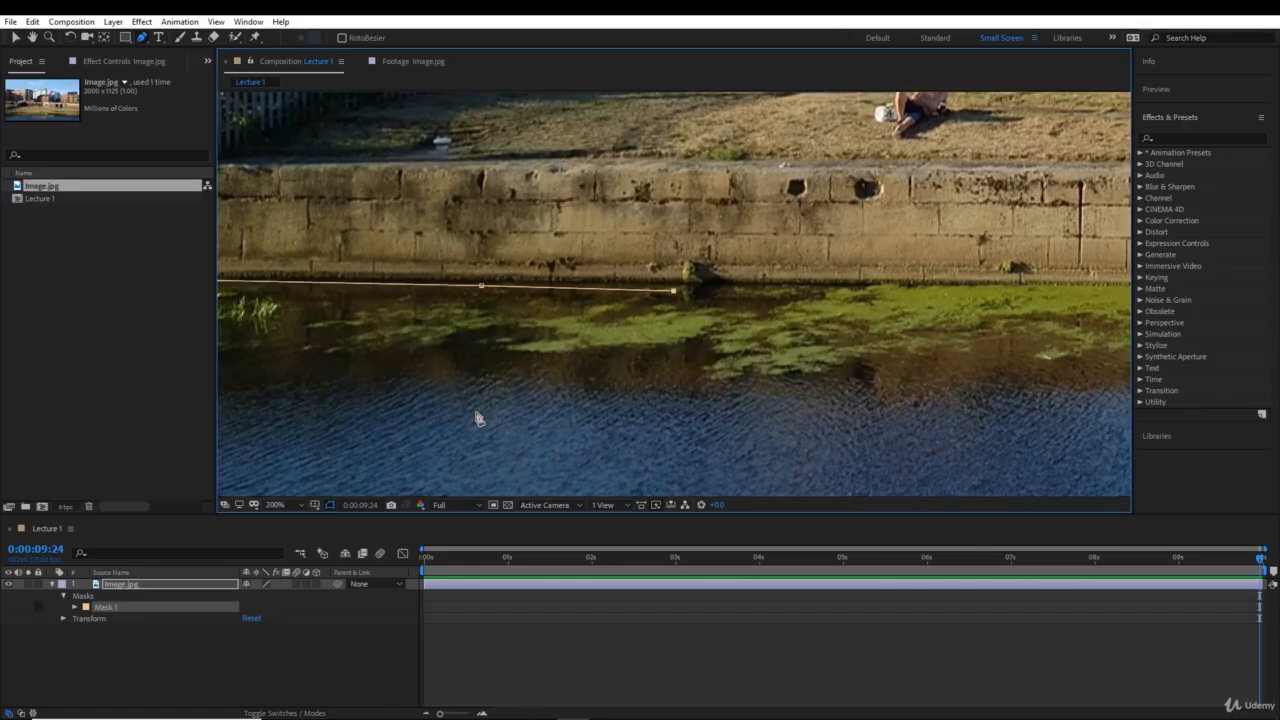
click(820, 286)
drag(948, 302, 776, 292)
click(818, 274)
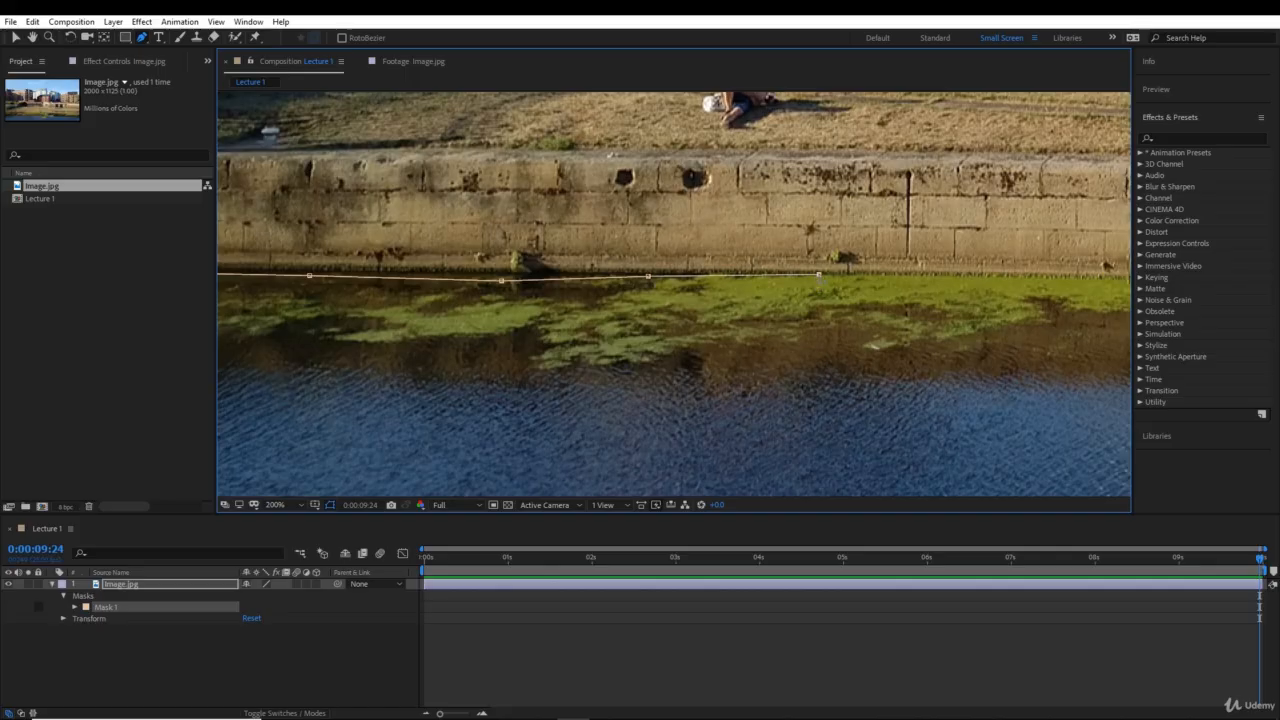
drag(987, 293, 811, 285)
click(818, 267)
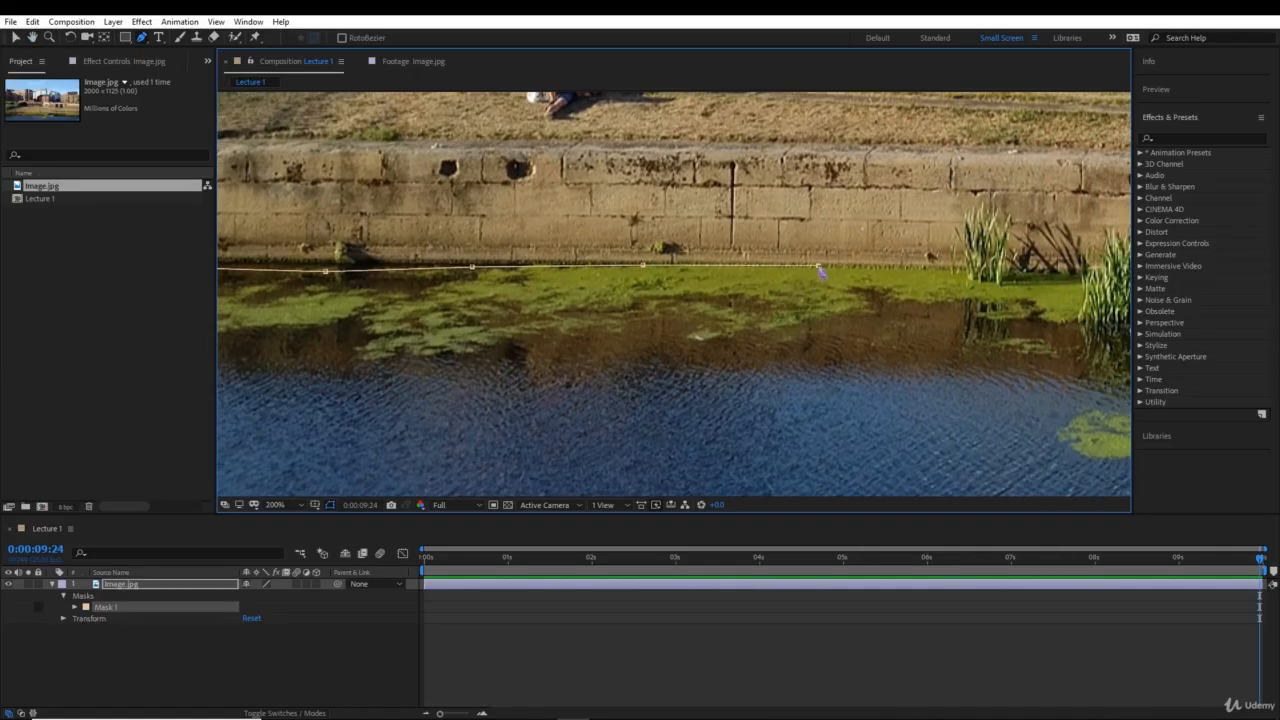
click(914, 268)
drag(966, 276, 712, 278)
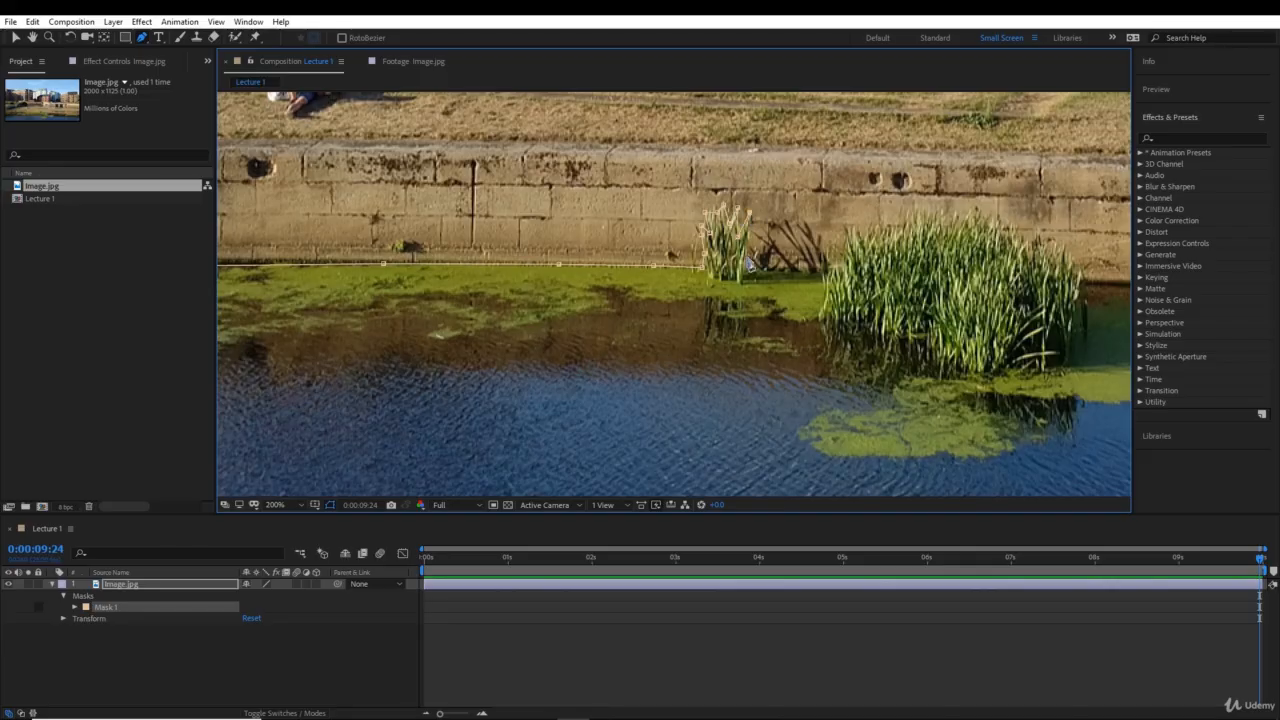
- Continue the mask path past the small reeds and up over the left part of the large reed clump
click(748, 266)
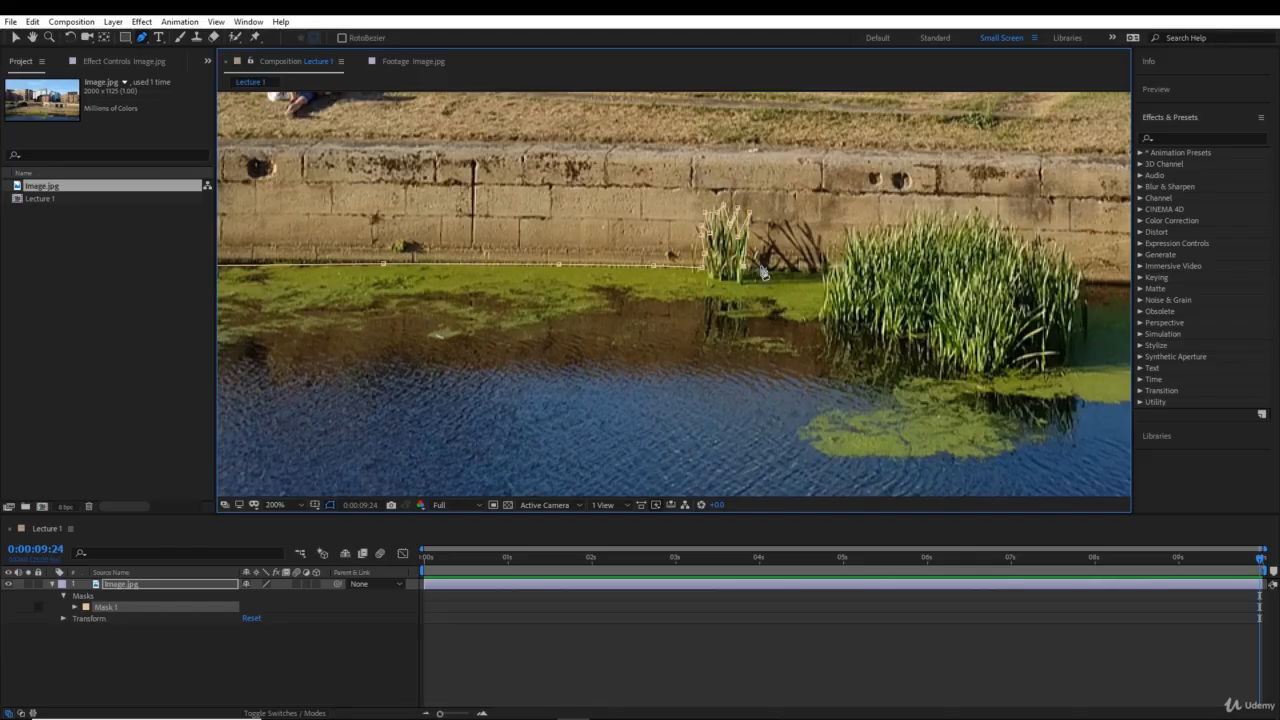
click(822, 268)
click(844, 233)
click(893, 233)
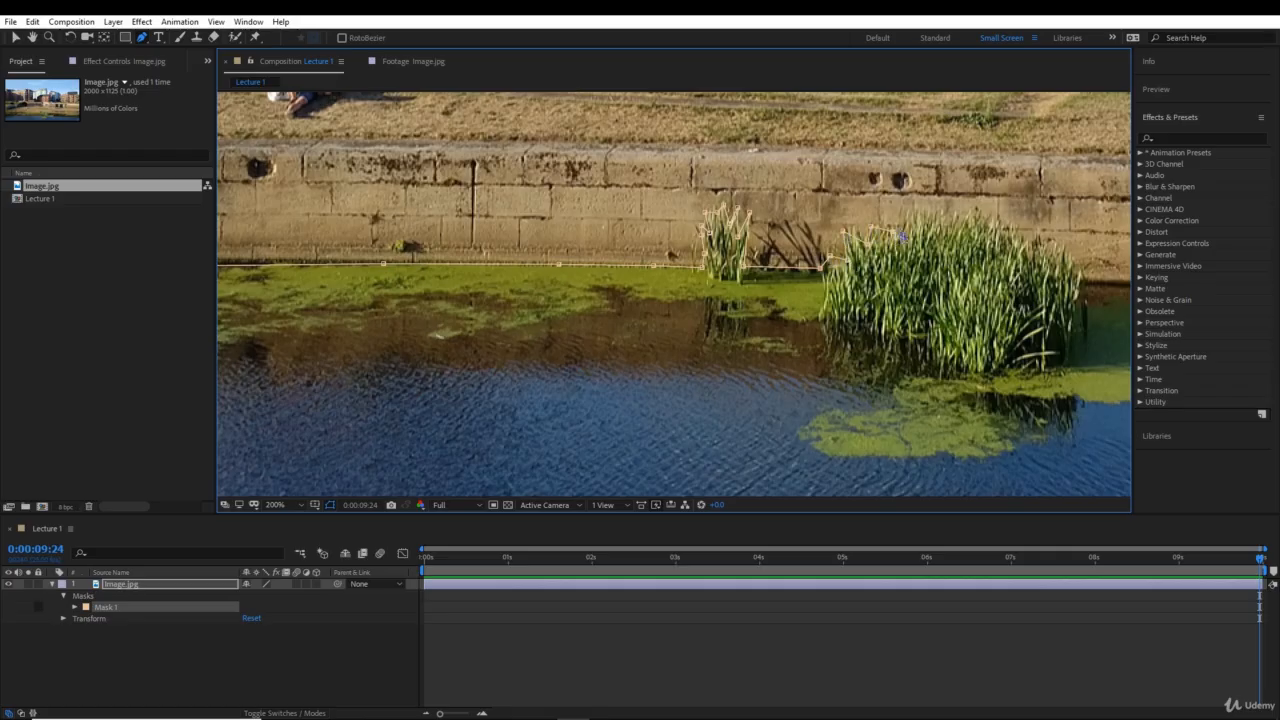
click(914, 215)
click(951, 237)
click(973, 208)
- Trace the mask path along the tips on the right side of the large reed clump, down towards the waterline
drag(998, 232, 889, 218)
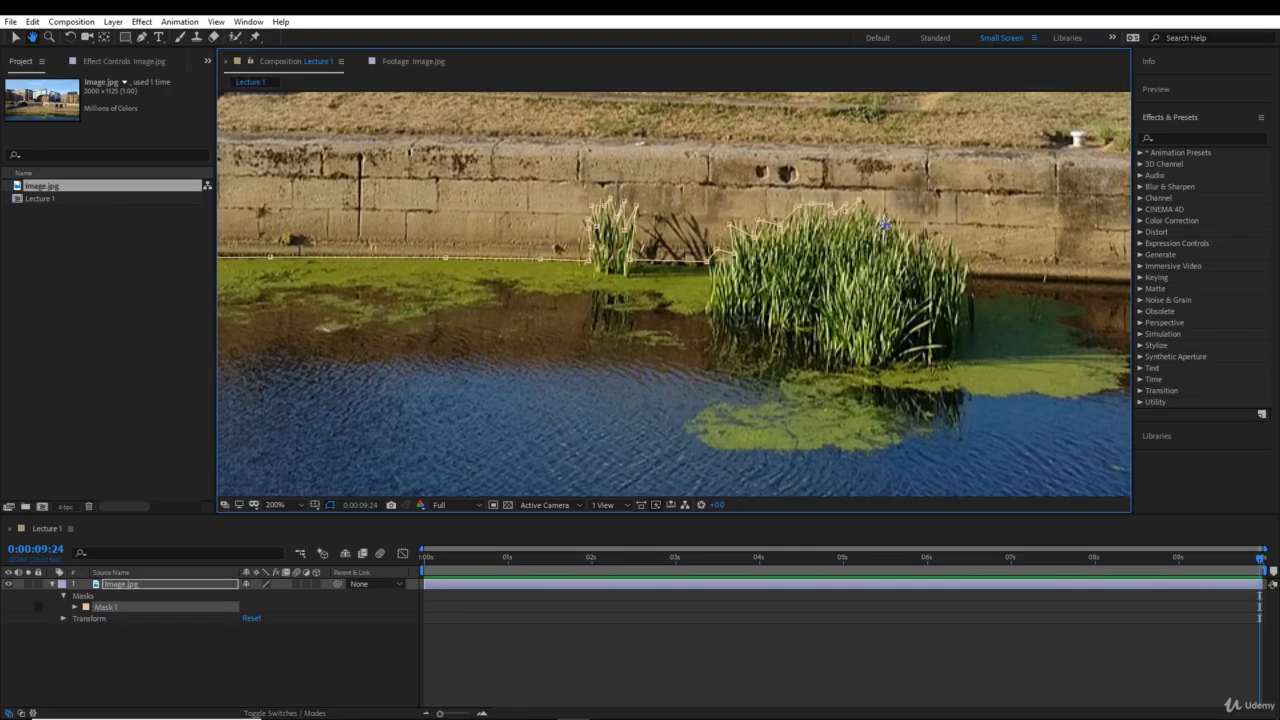
click(886, 209)
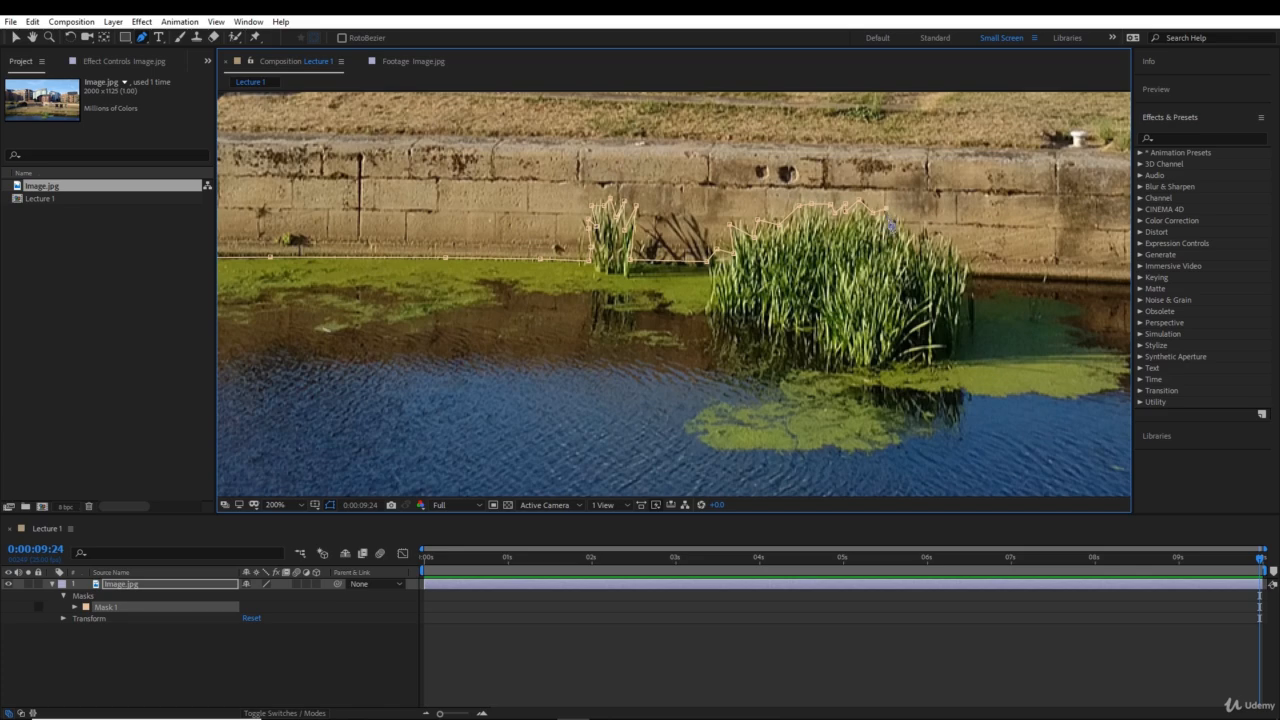
click(889, 223)
click(908, 226)
click(922, 231)
click(937, 249)
click(944, 240)
click(956, 254)
- Continue the mask path along the base of the wall from the large reed clump to the single thin reed
drag(968, 275, 797, 276)
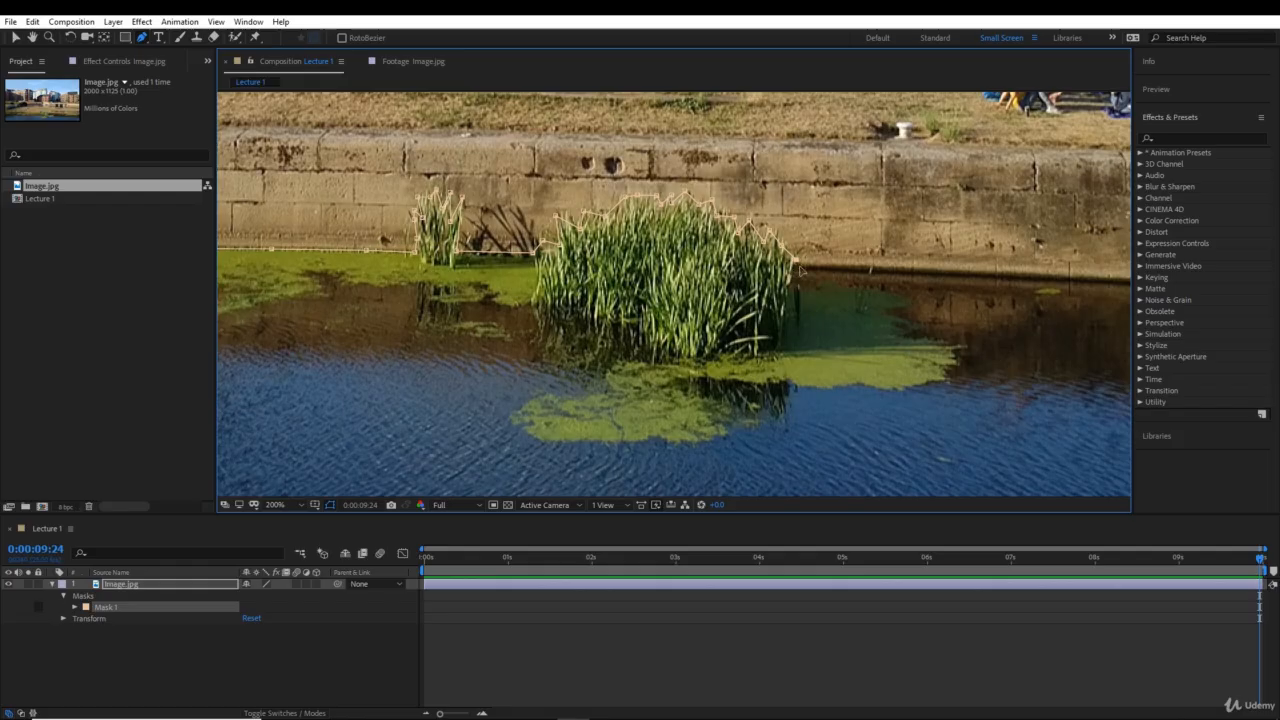
click(823, 265)
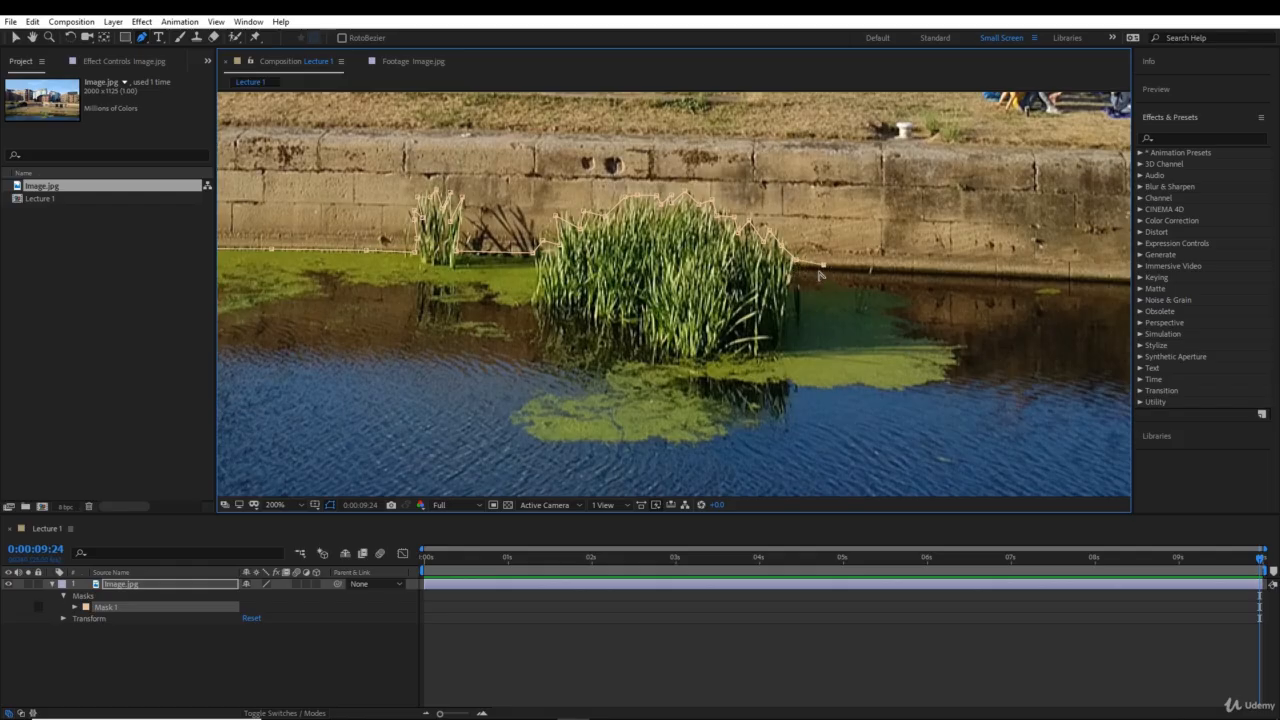
key(ctrl+z)
click(936, 272)
scroll(930, 280, right, 5)
click(686, 276)
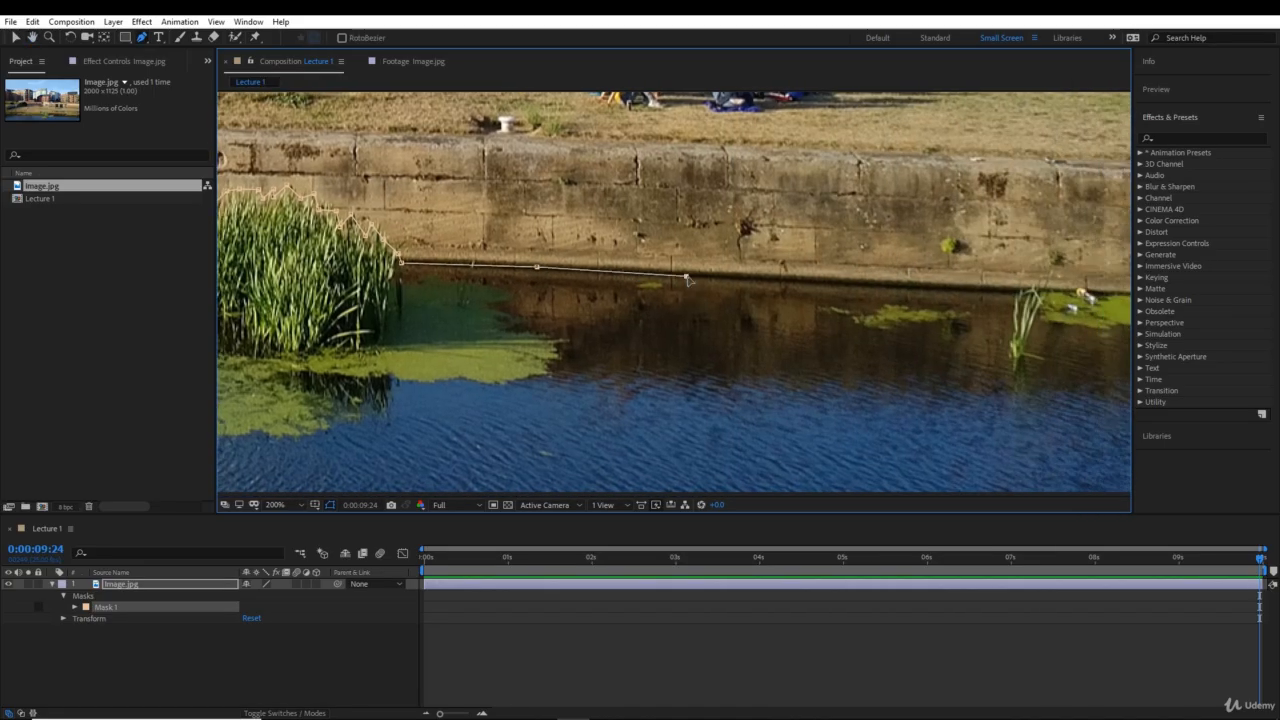
click(818, 281)
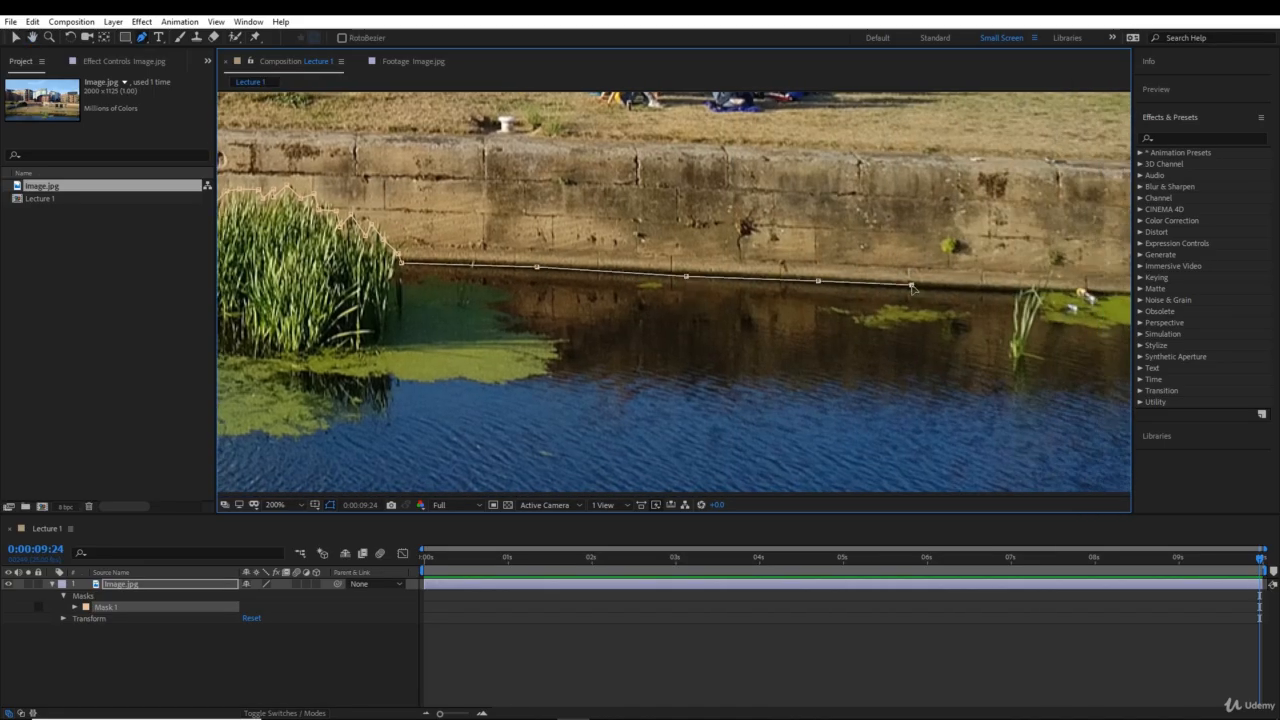
scroll(1024, 294, right, 2)
click(788, 284)
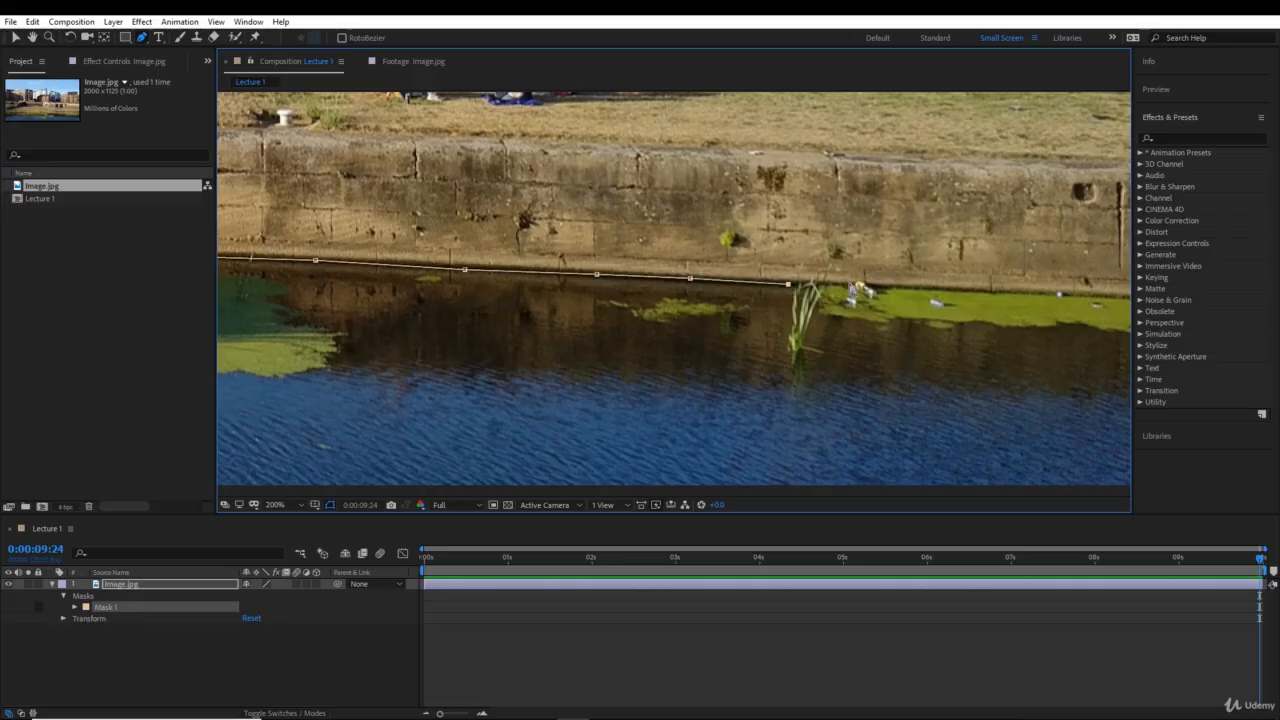
- Extend the mask path along the waterline above the algae patch to just beyond the photo's right edge
click(855, 285)
click(884, 286)
scroll(884, 290, right, 4)
click(660, 288)
click(765, 290)
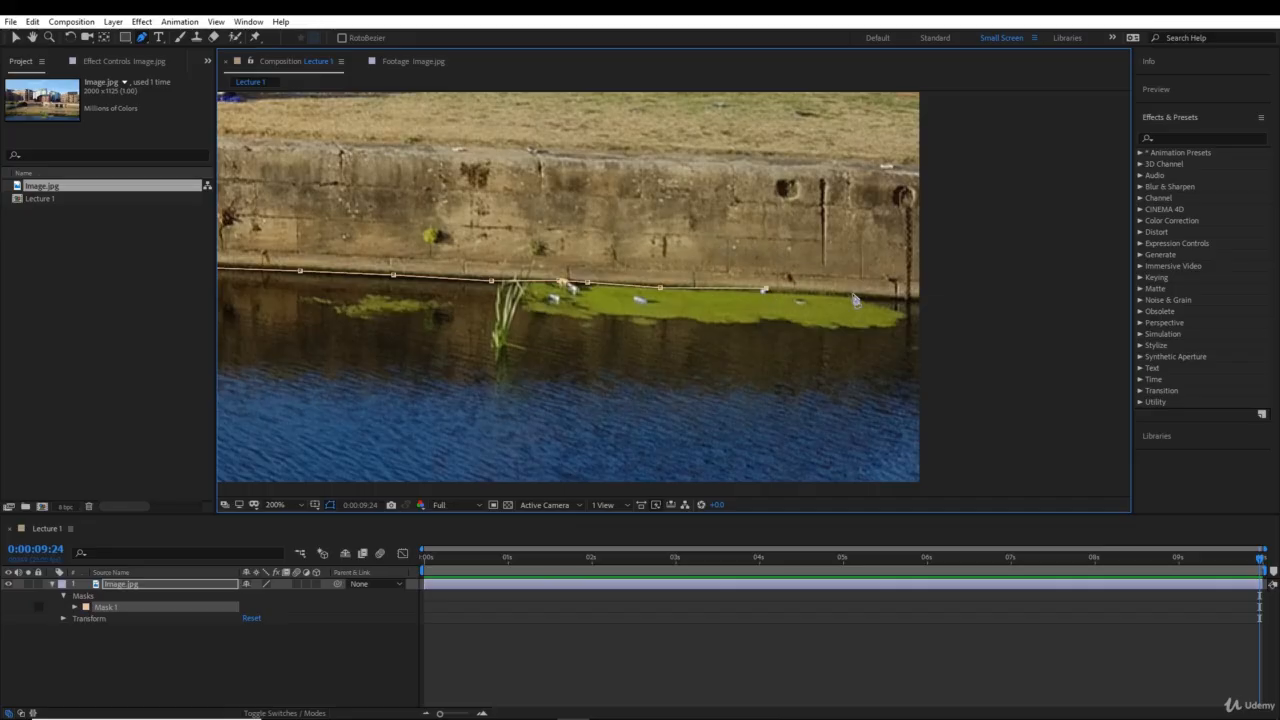
click(852, 293)
click(925, 300)
- Carry the mask path outside the photo's lower right corner and back leftward below its bottom edge
drag(1000, 424, 923, 286)
click(920, 356)
click(574, 406)
drag(318, 425, 1125, 414)
click(508, 418)
drag(348, 397, 1154, 394)
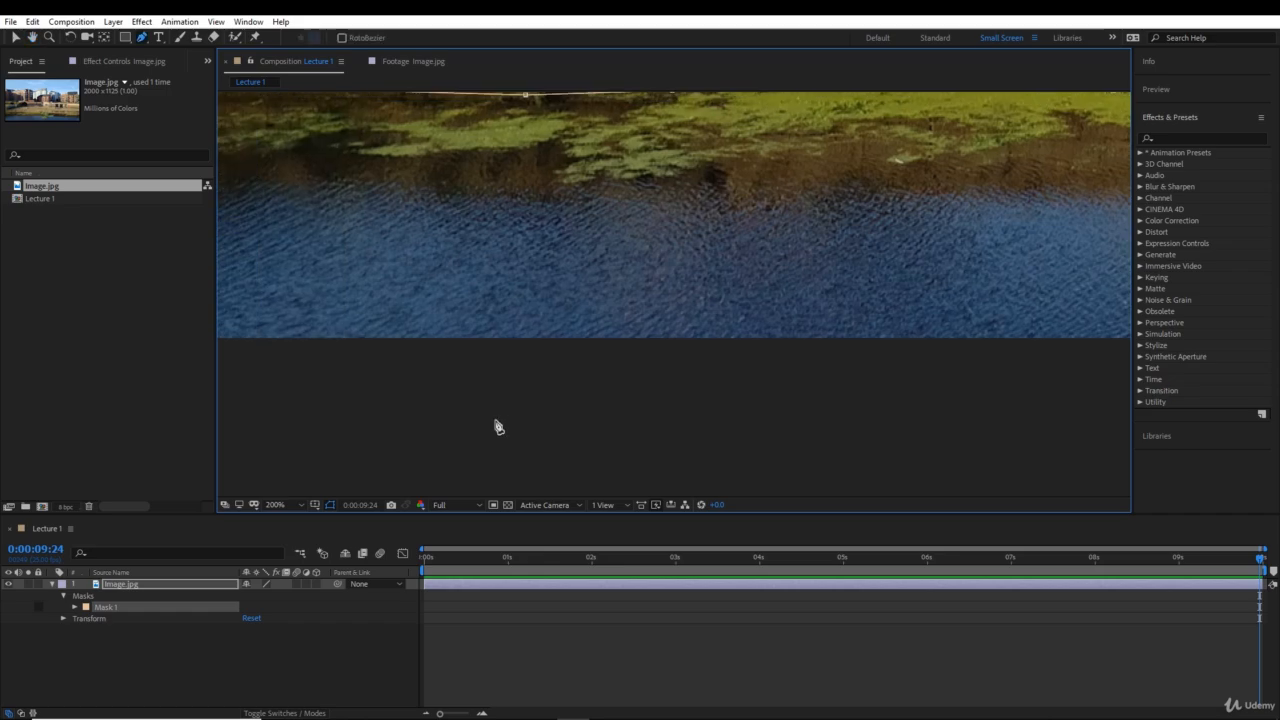
click(357, 415)
- Bring the mask path up outside the photo's left edge and close it at its starting point
drag(325, 408, 1250, 340)
click(1187, 263)
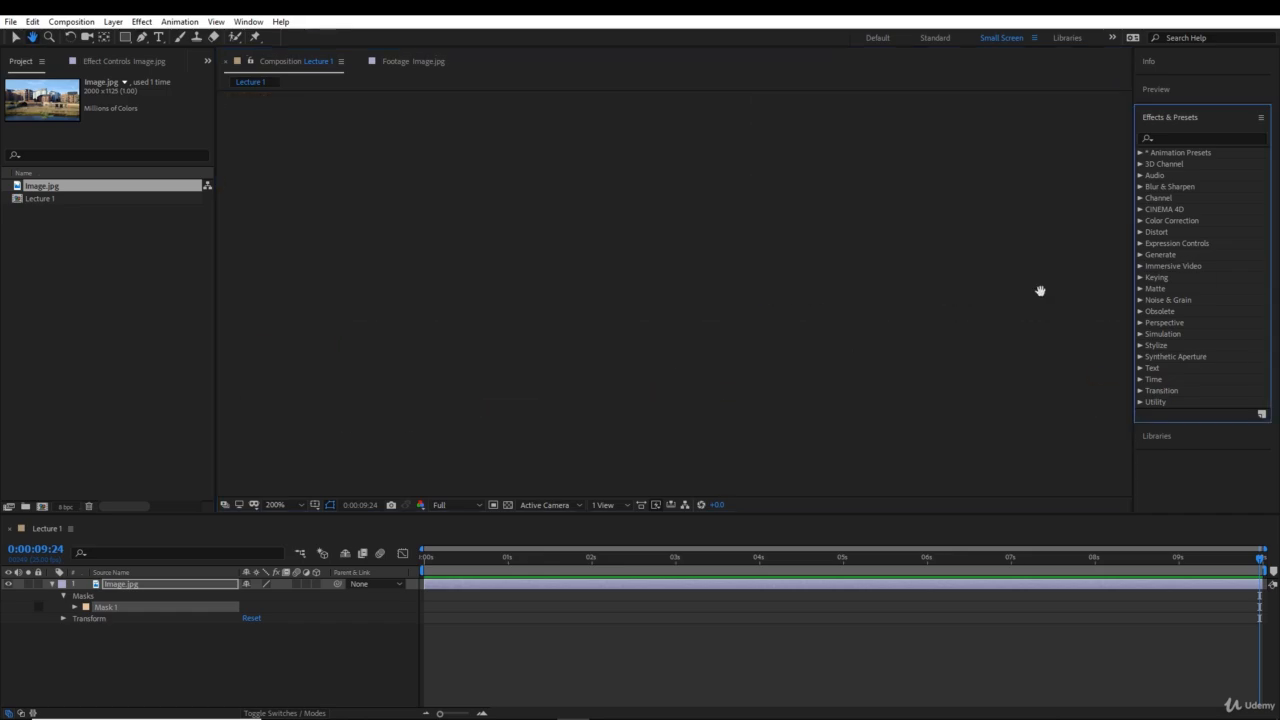
drag(866, 303, 203, 406)
click(551, 357)
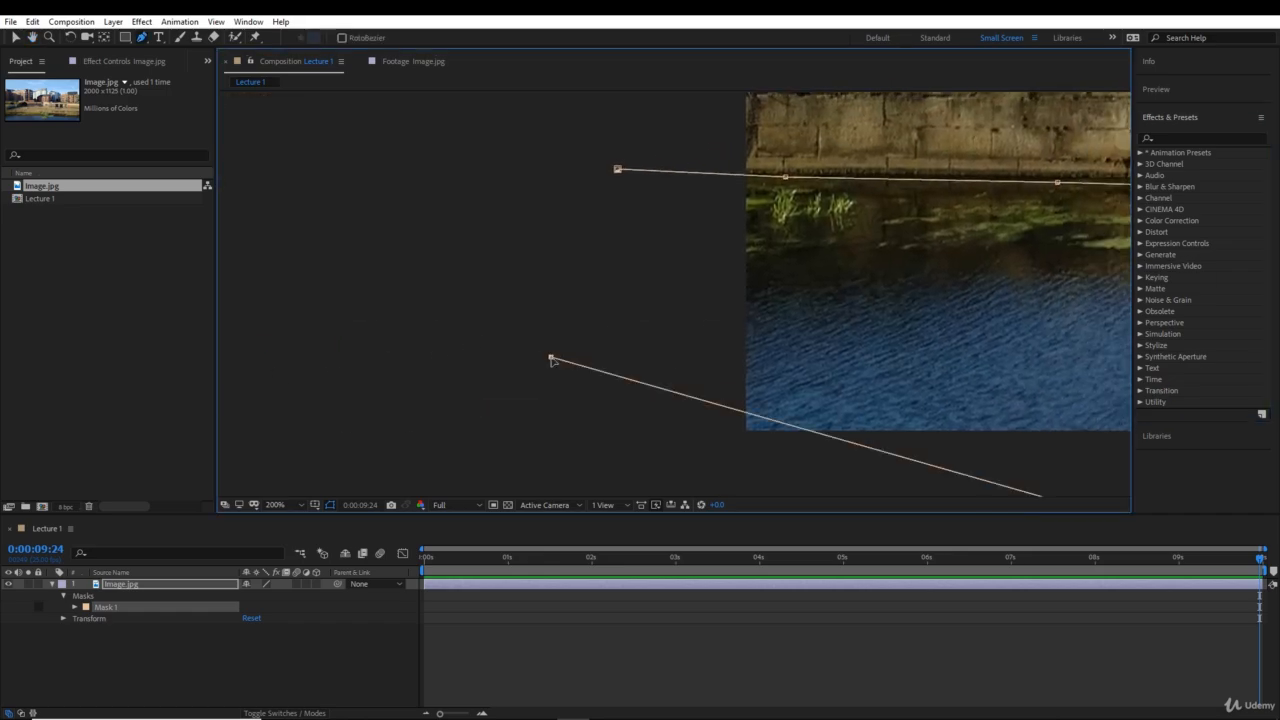
click(599, 232)
click(606, 199)
click(617, 169)
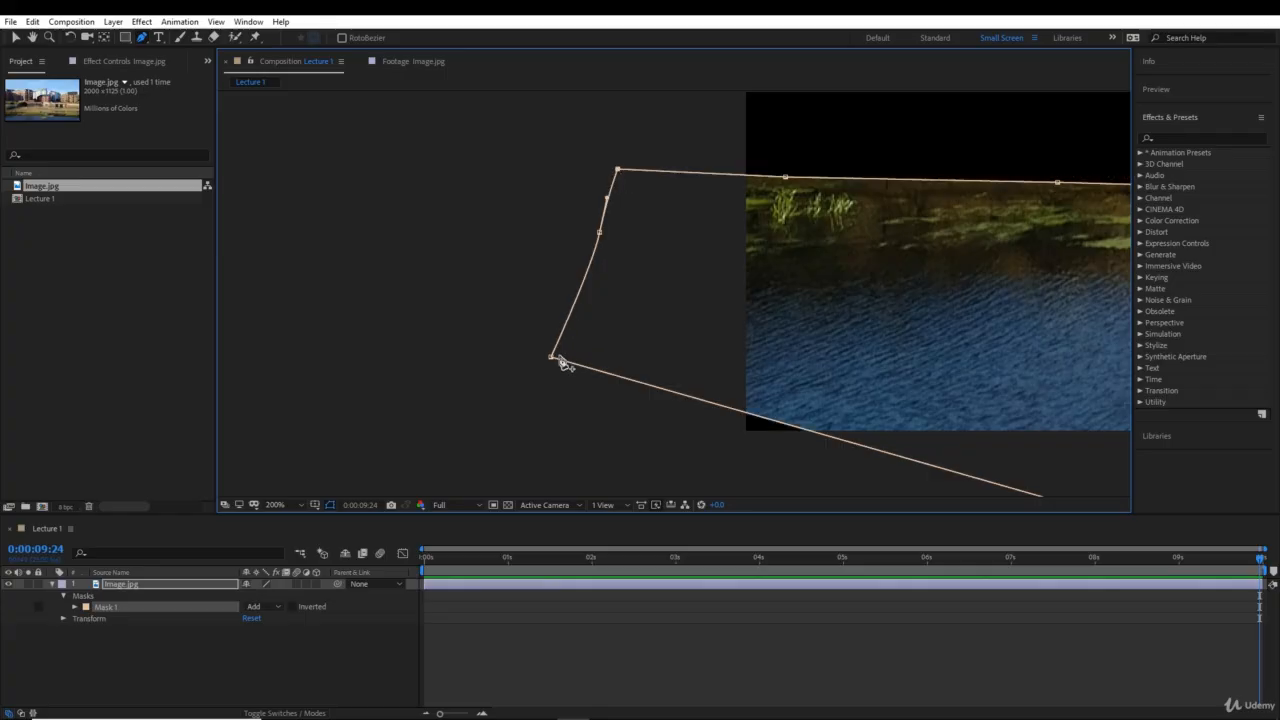
- Move the mask's lower left point down so the photo's bottom left corner lies inside the mask
drag(551, 357, 551, 434)
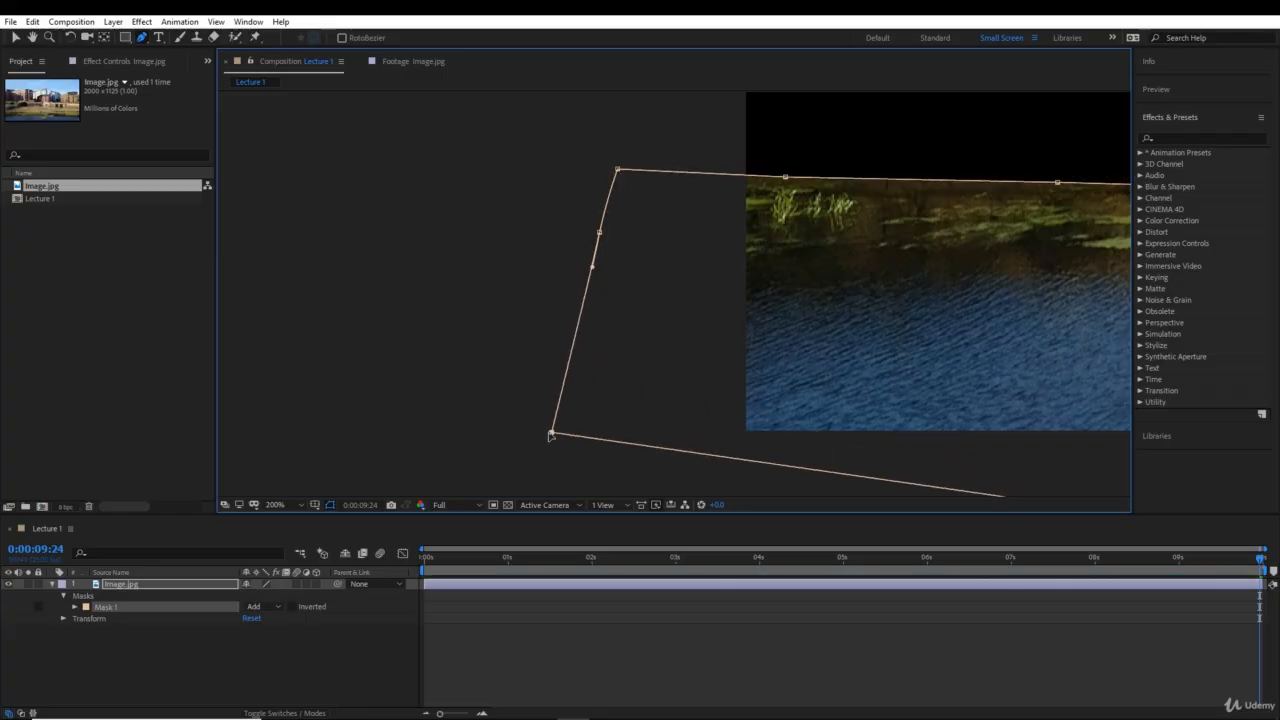
key(comma)
scroll(550, 437, down, 1)
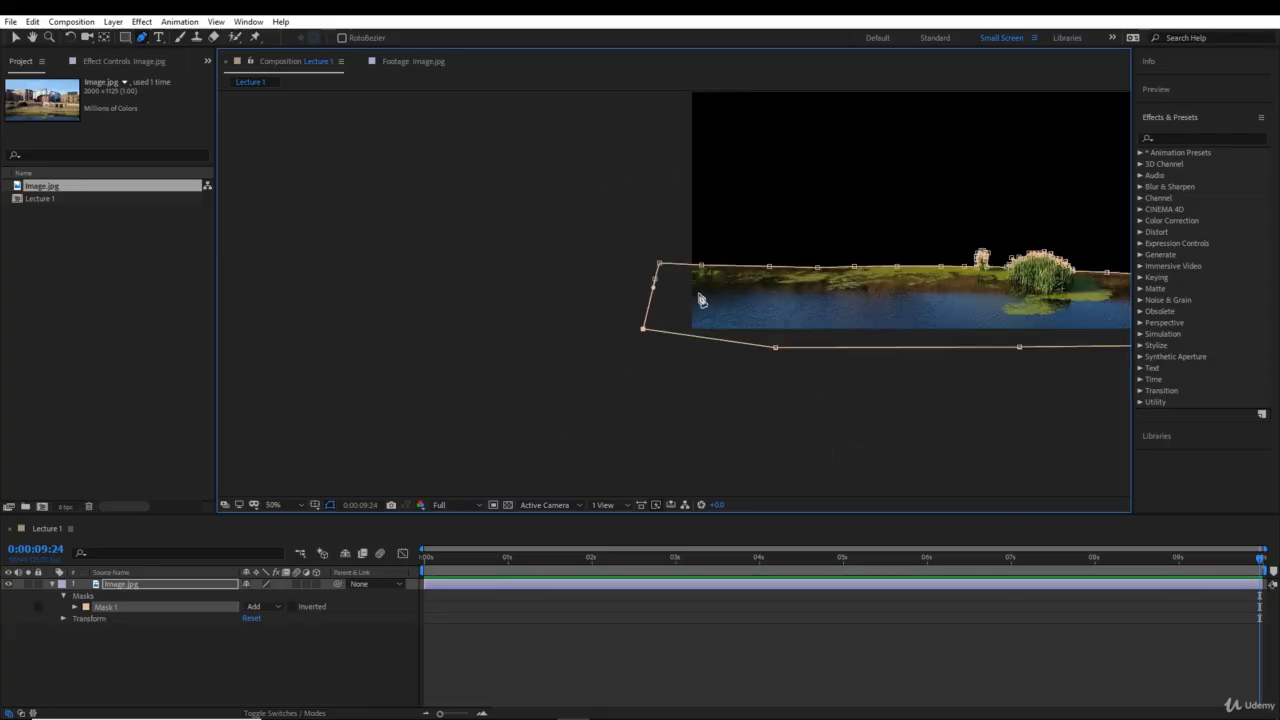
drag(795, 302, 503, 388)
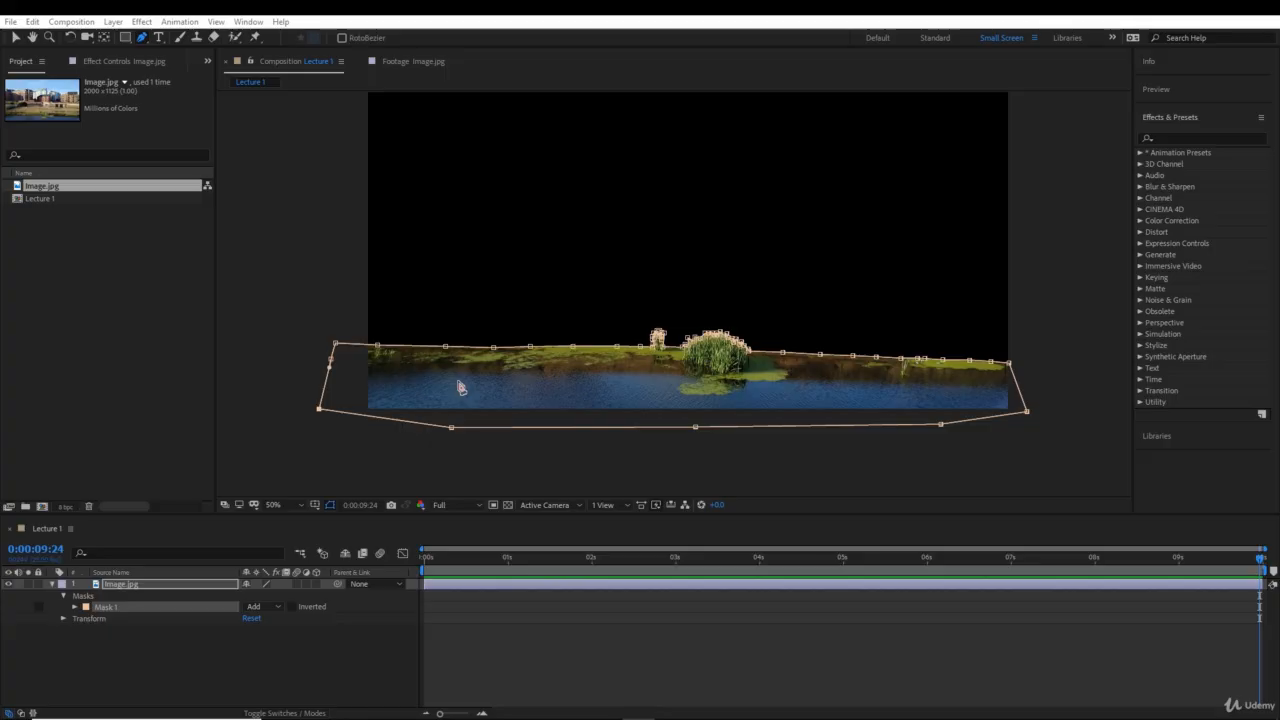
- Duplicate the masked Image.jpg layer in the timeline
click(147, 588)
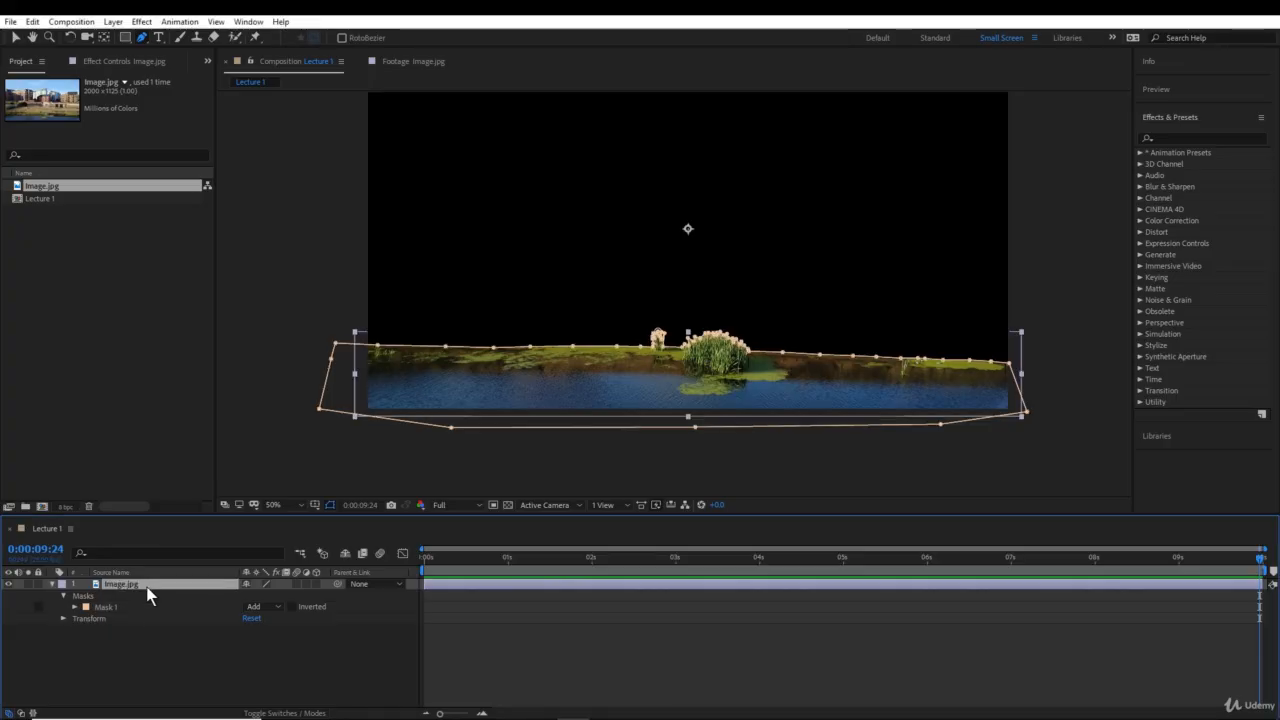
click(147, 644)
click(132, 585)
key(ctrl+d)
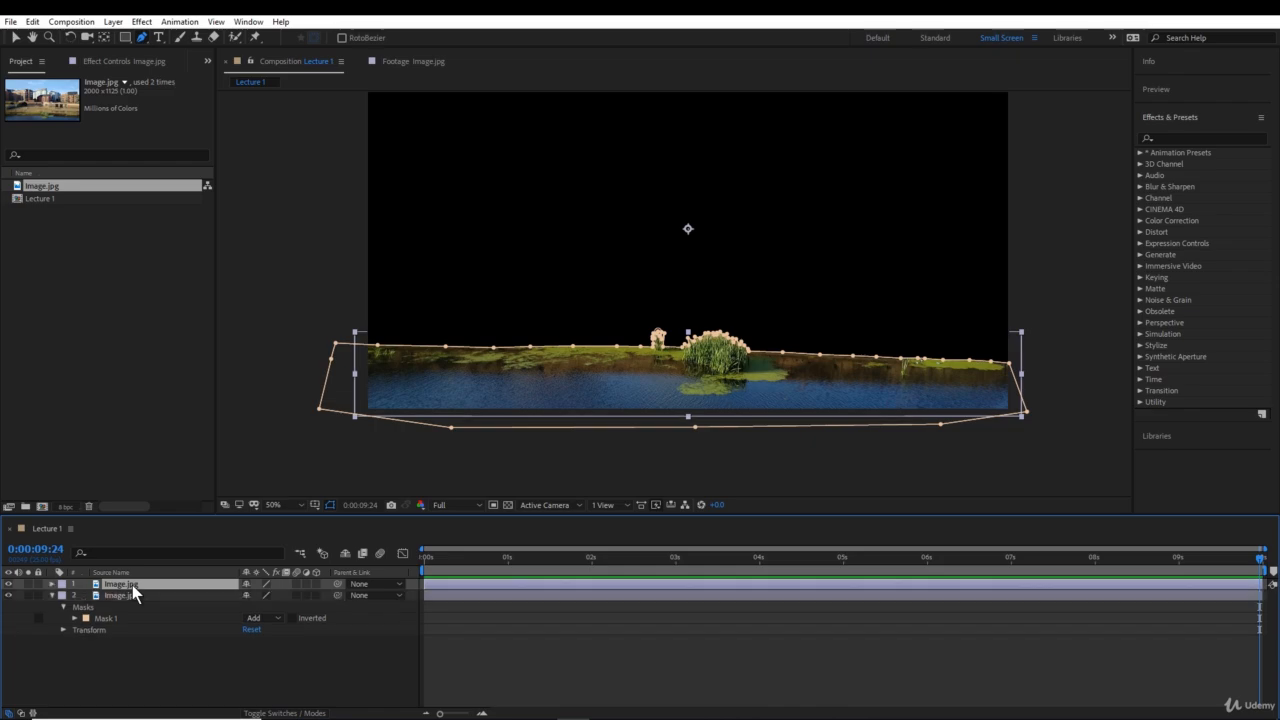
- Delete Mask 1 from the duplicated Image.jpg layer and move that copy below the masked layer
click(52, 583)
click(61, 593)
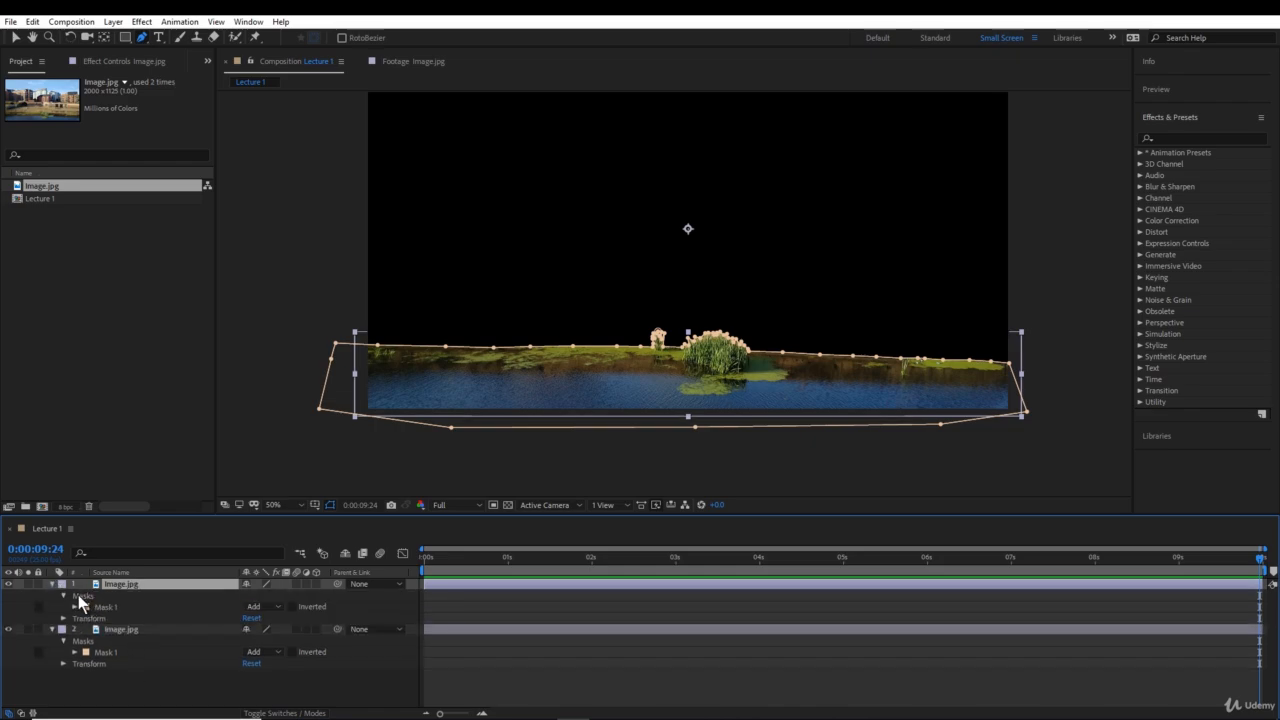
click(95, 605)
key(Delete)
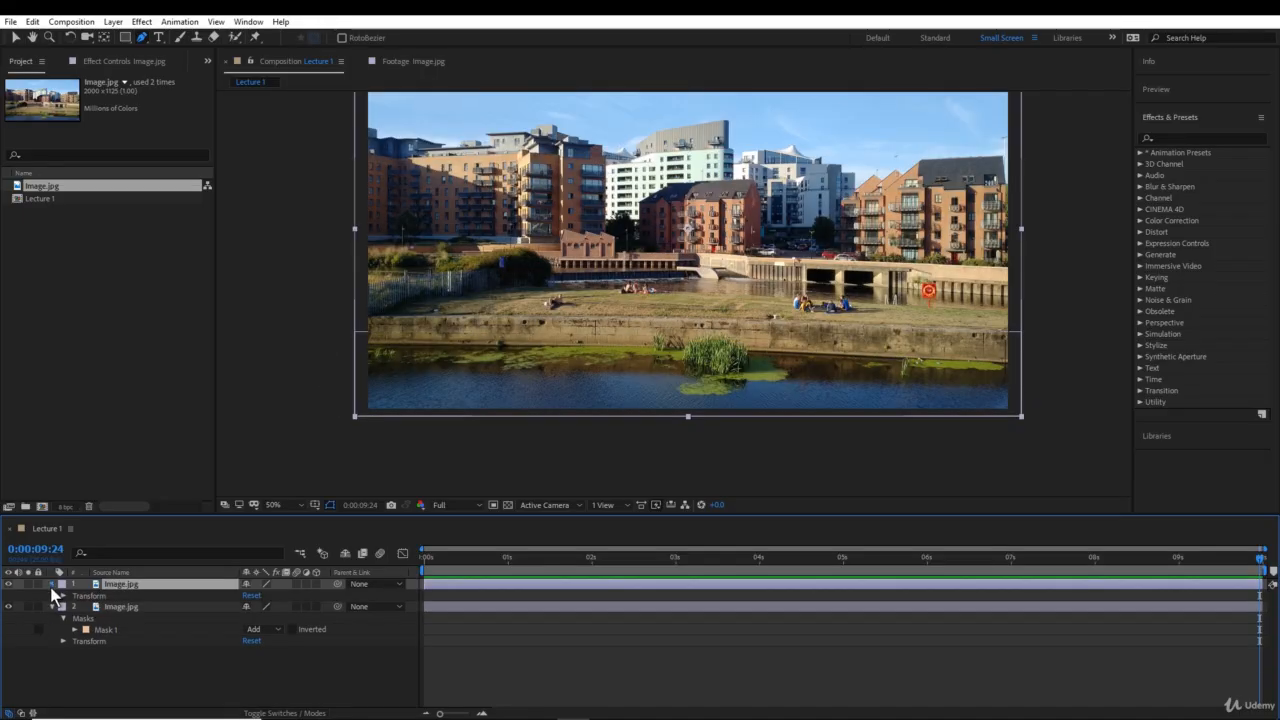
click(52, 584)
click(51, 594)
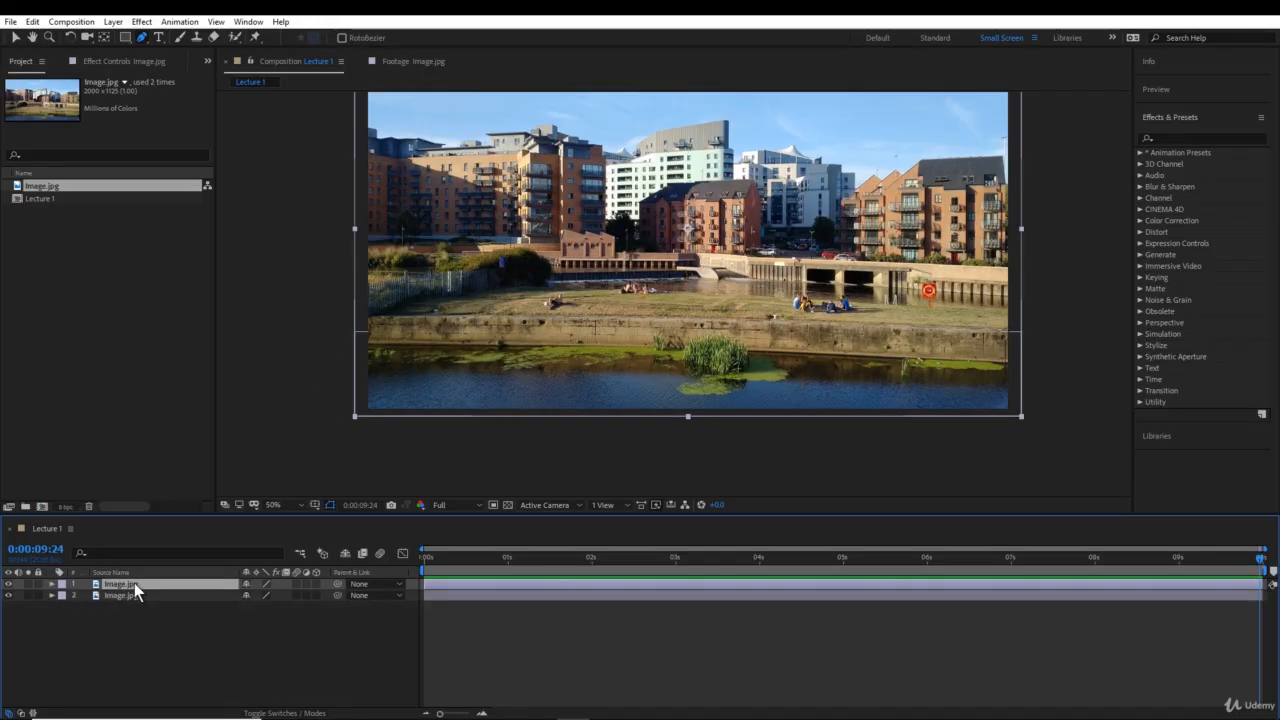
drag(134, 583, 152, 607)
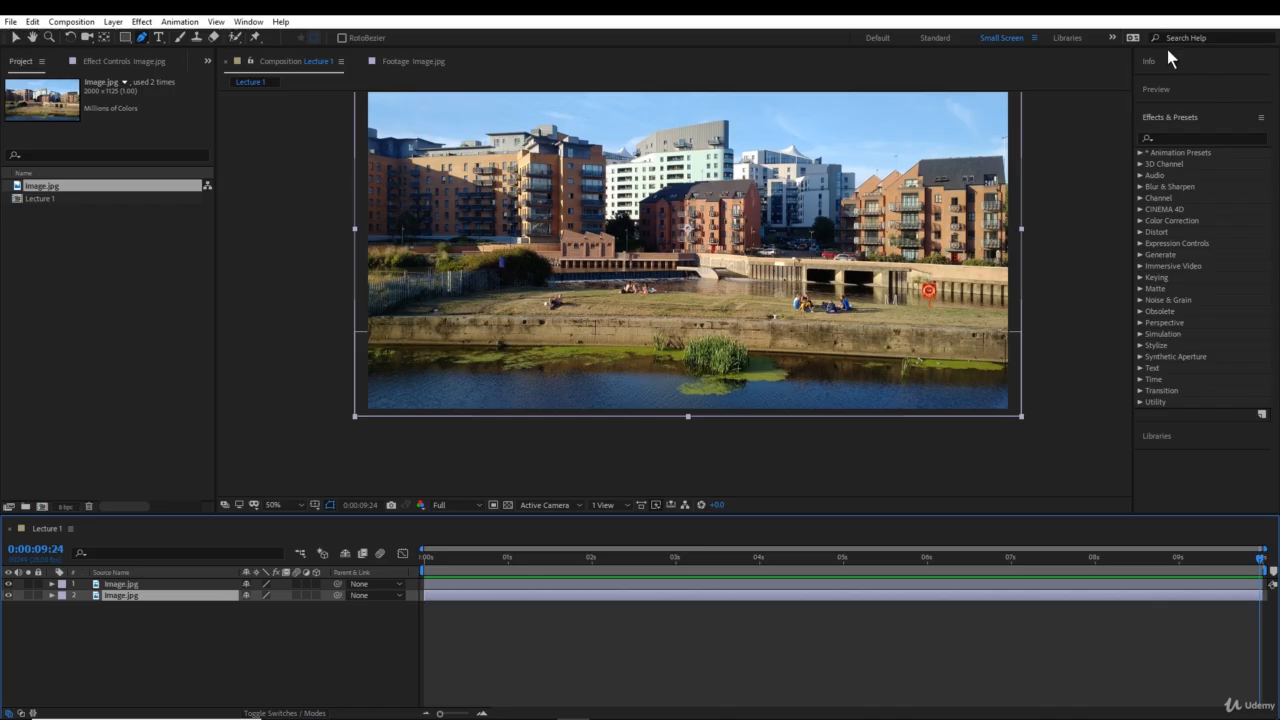
- Find the Black & White effect and apply it to the unmasked Image.jpg layer
click(1178, 138)
text(black)
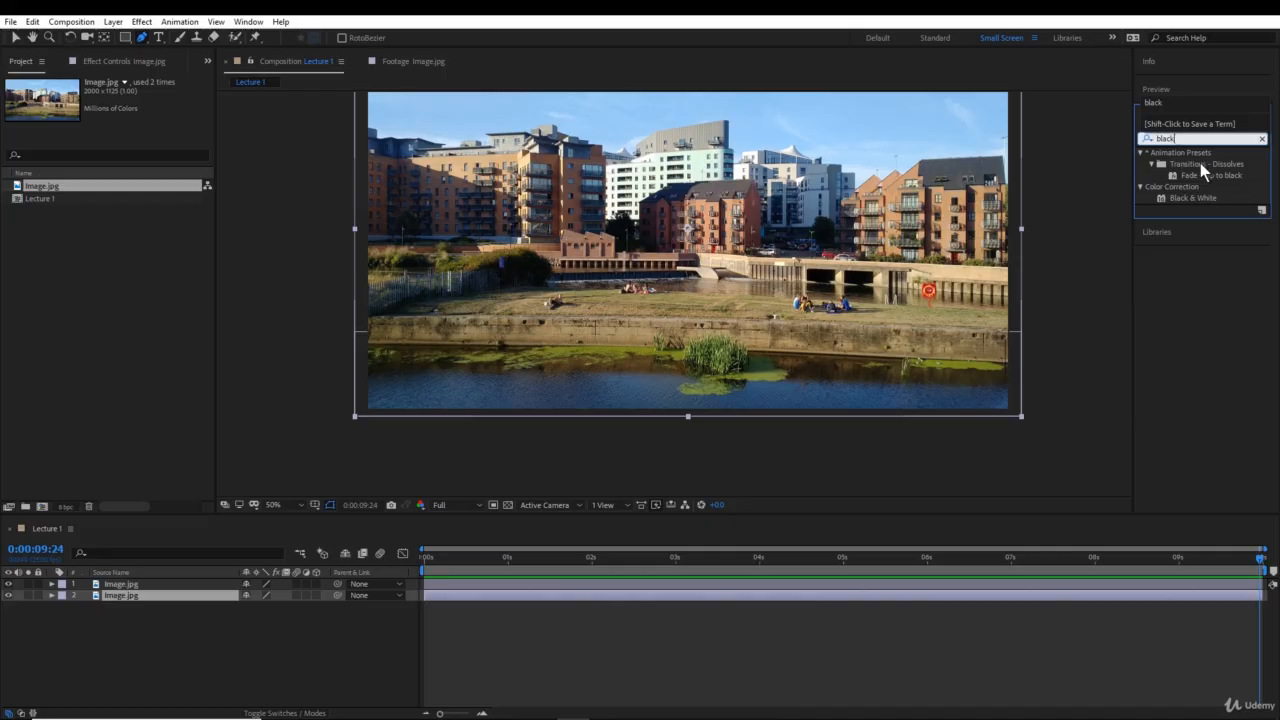
drag(1200, 190, 119, 596)
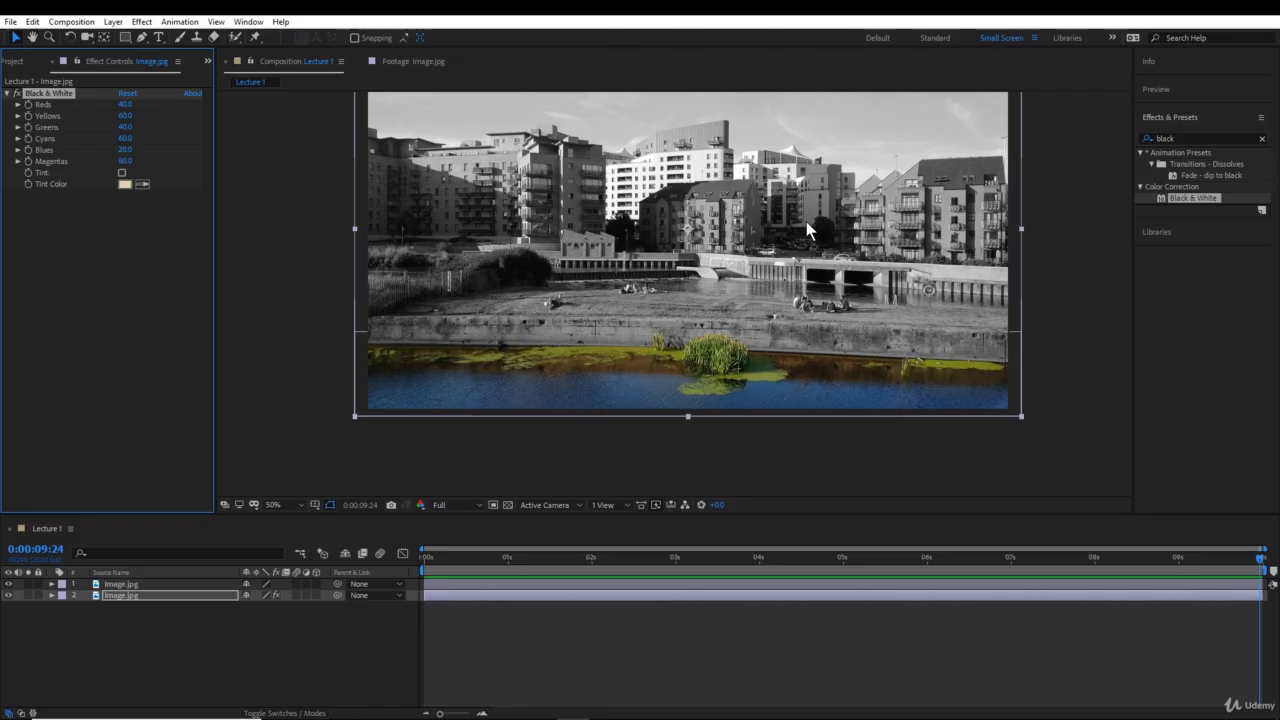
- Hide the black-and-white layer and leave only the masked water layer displayed
click(8, 584)
click(8, 595)
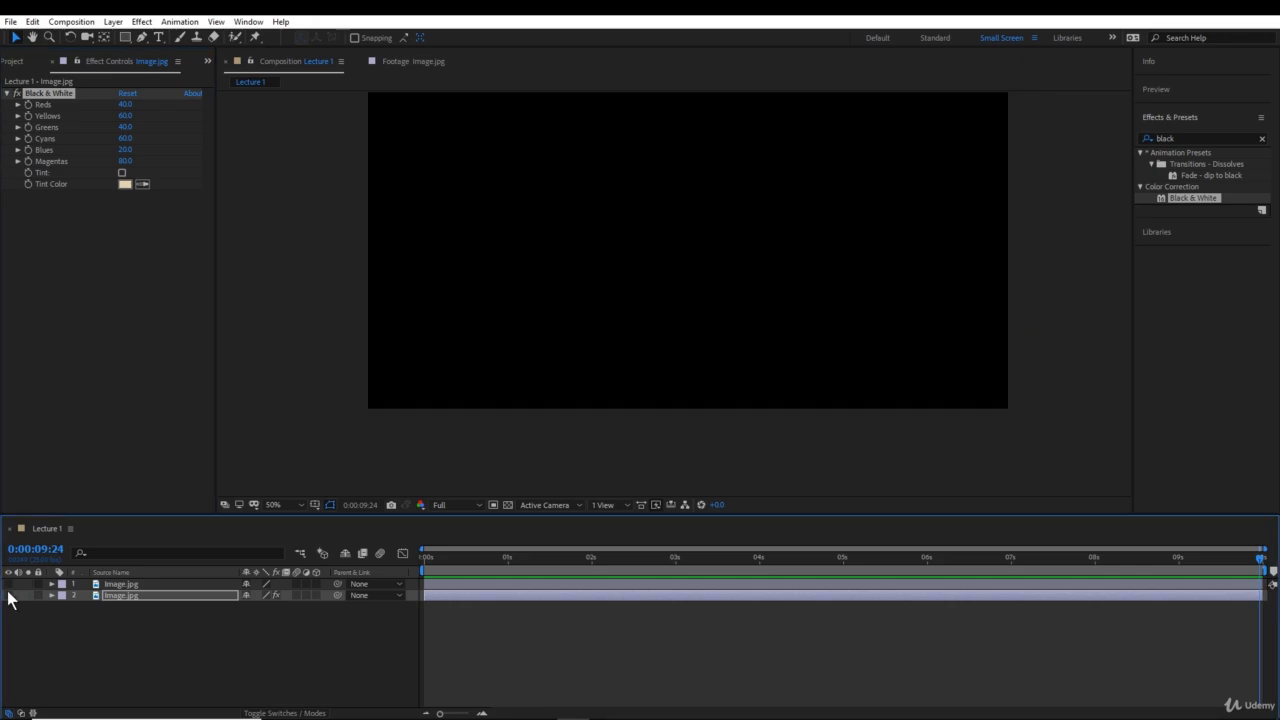
click(8, 584)
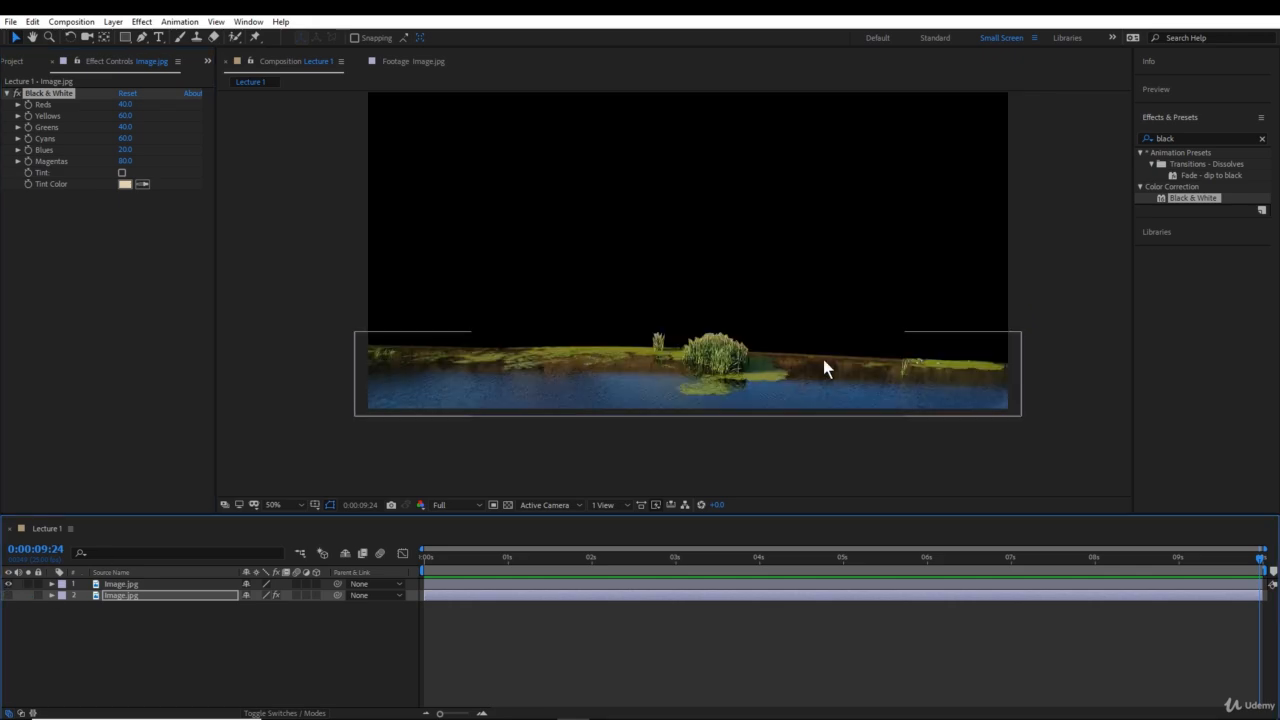
- Try raising one mask point on the left part of the water's edge, and undo the move
click(704, 358)
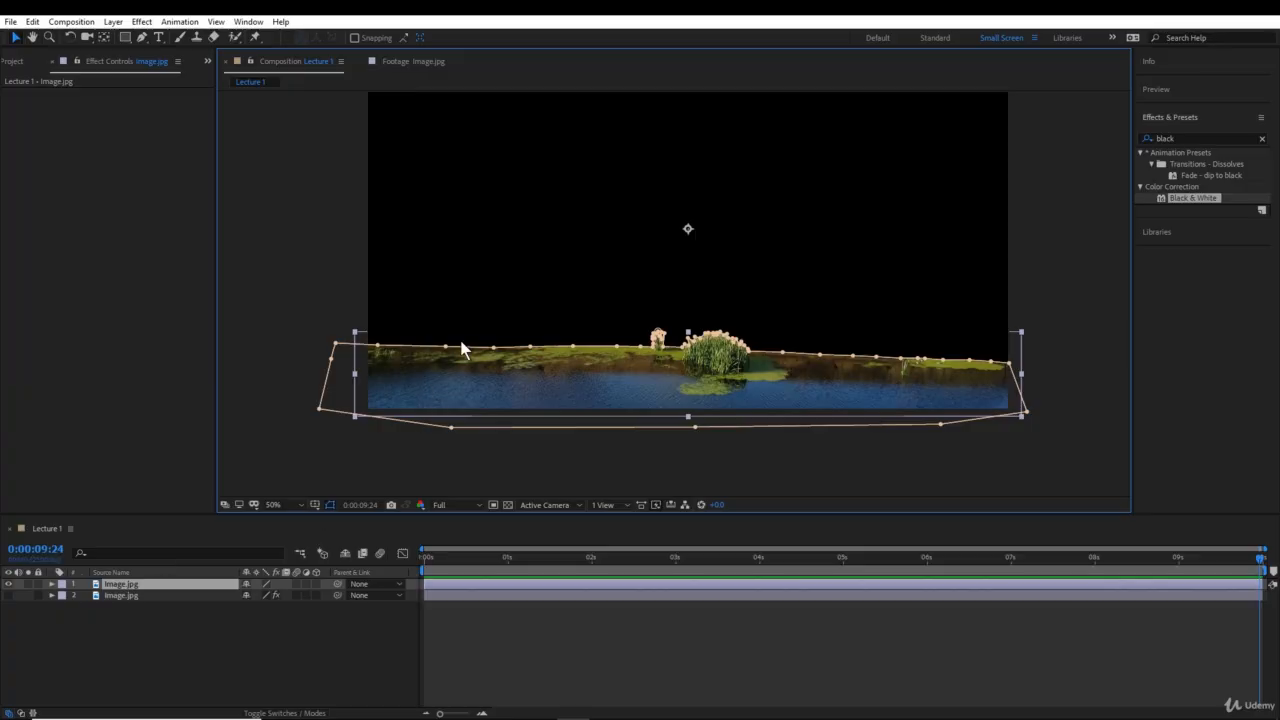
drag(446, 348, 446, 292)
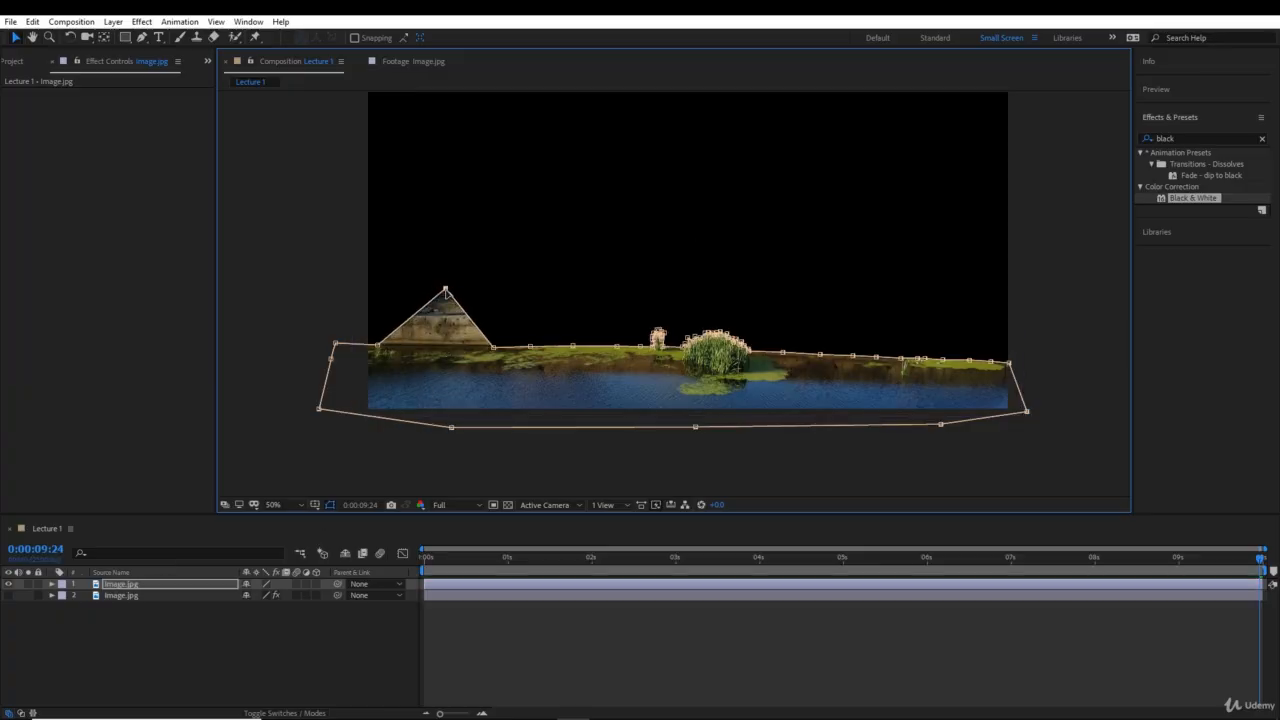
key(ctrl+z)
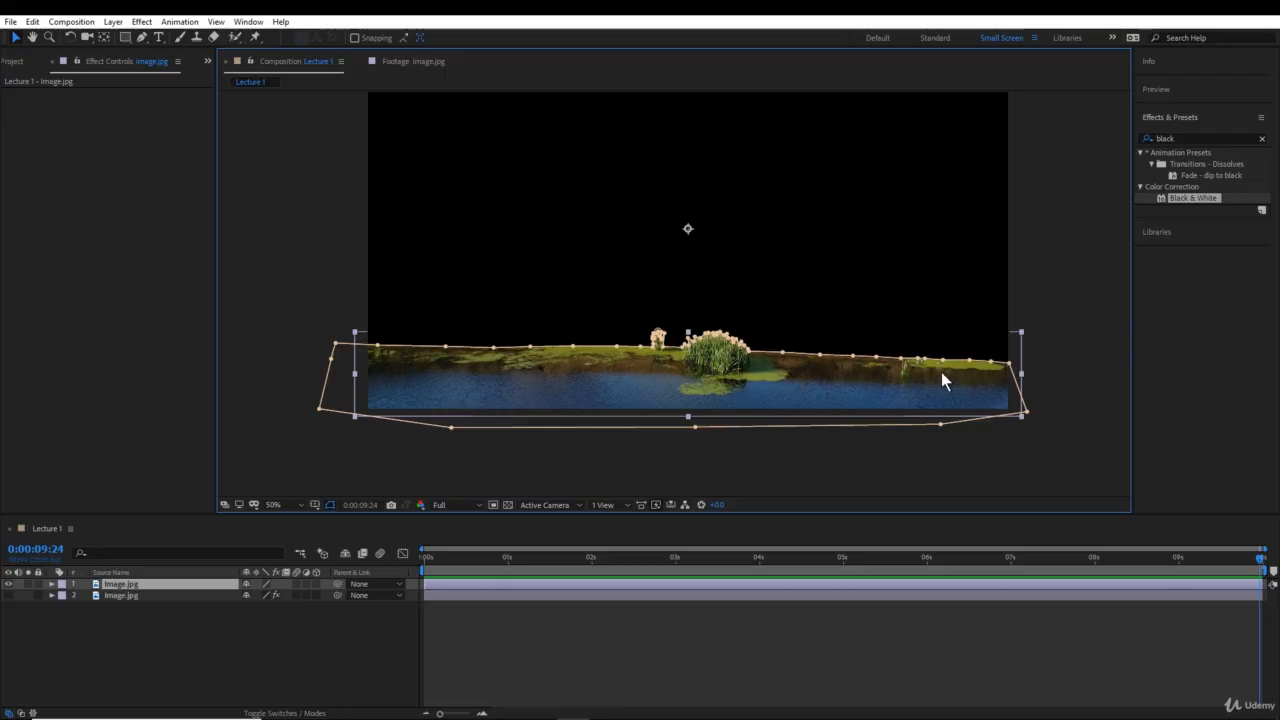
- Try the Subtract and None modes on the water layer's Mask 1, and return it to Add
click(52, 583)
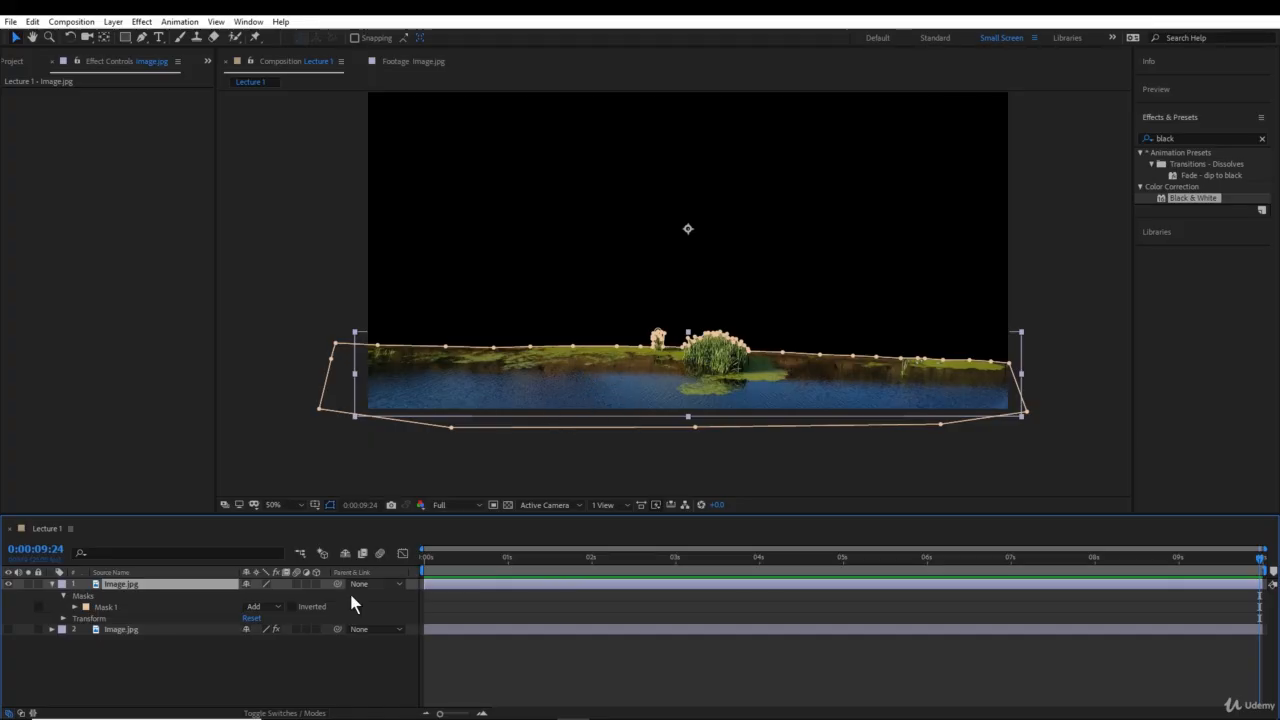
click(277, 605)
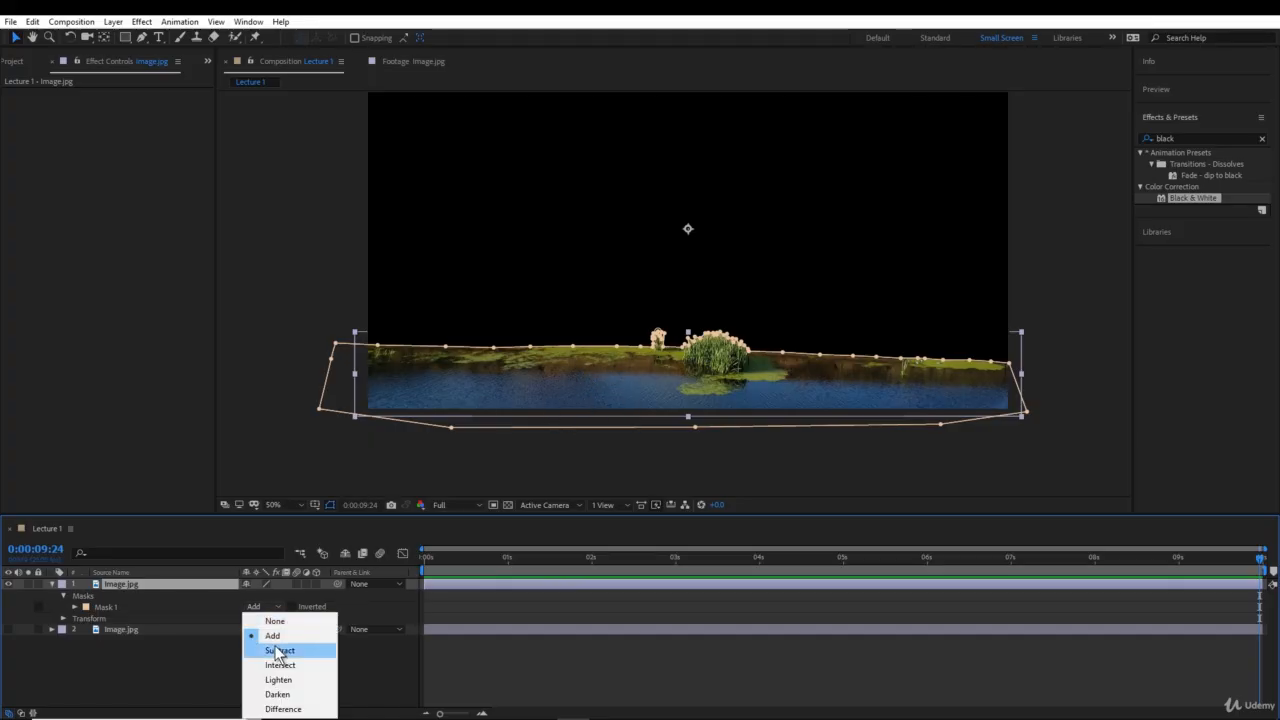
click(278, 651)
click(276, 608)
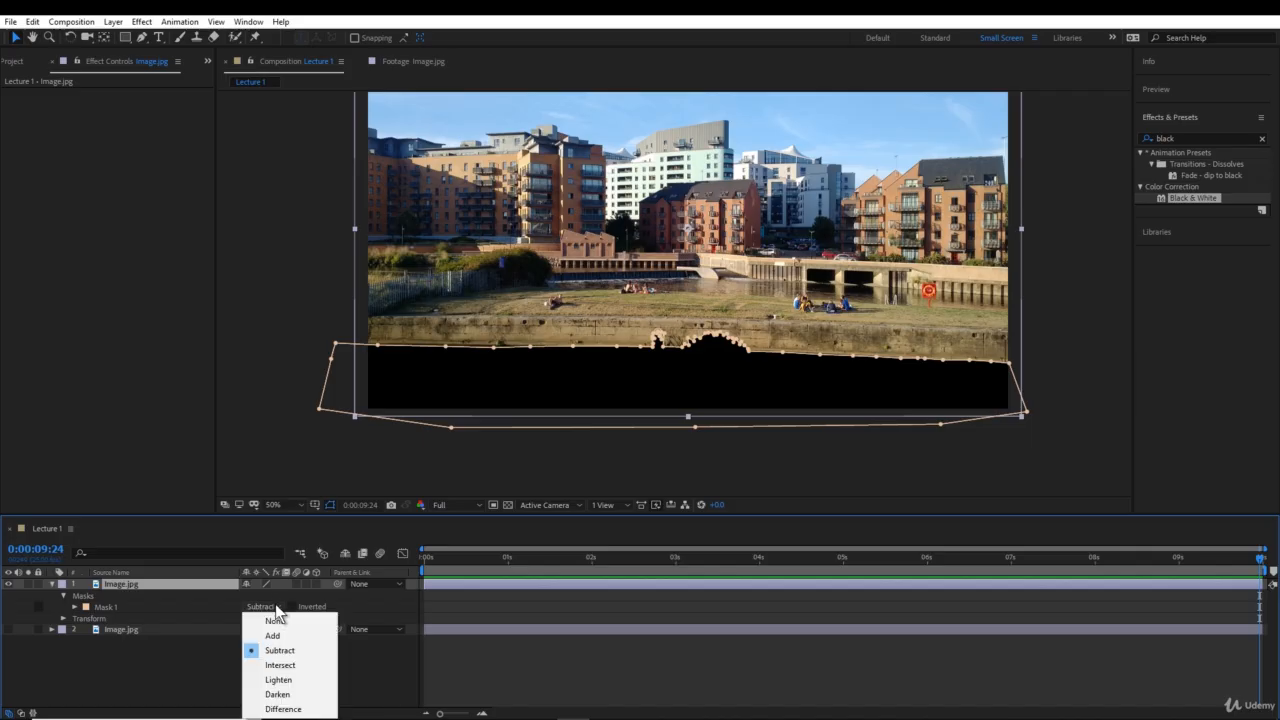
click(276, 621)
click(279, 607)
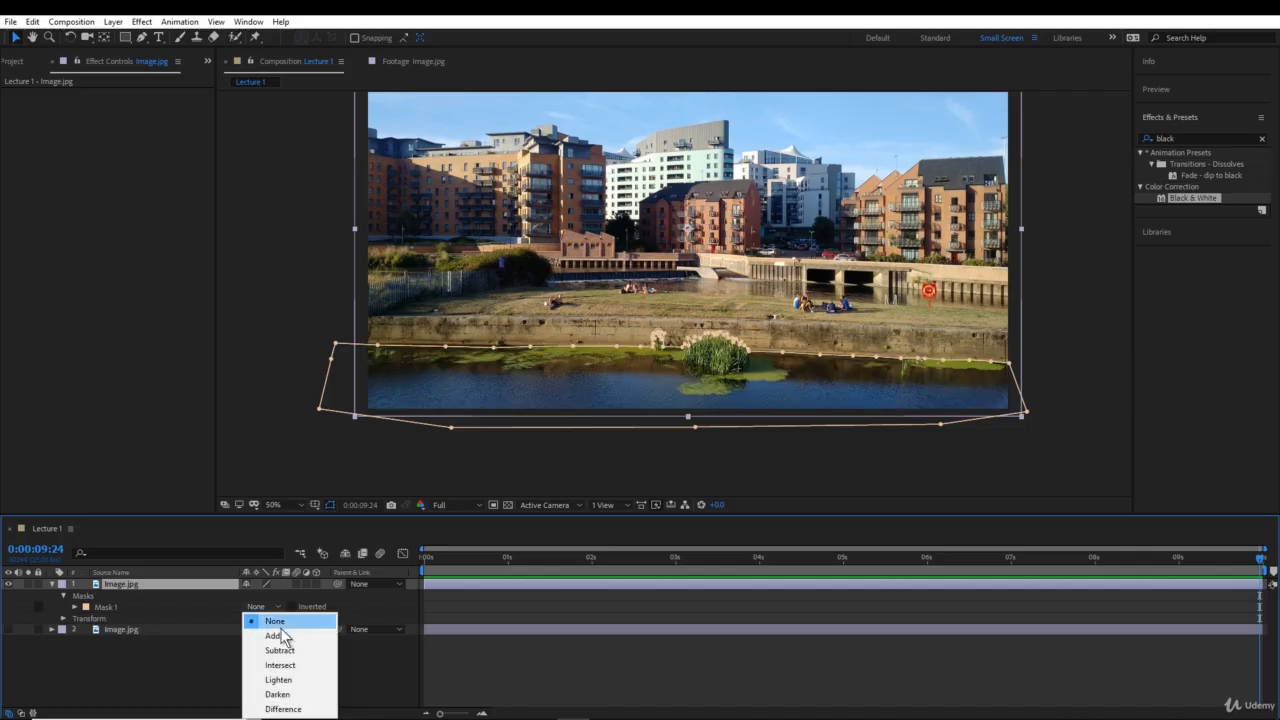
click(274, 636)
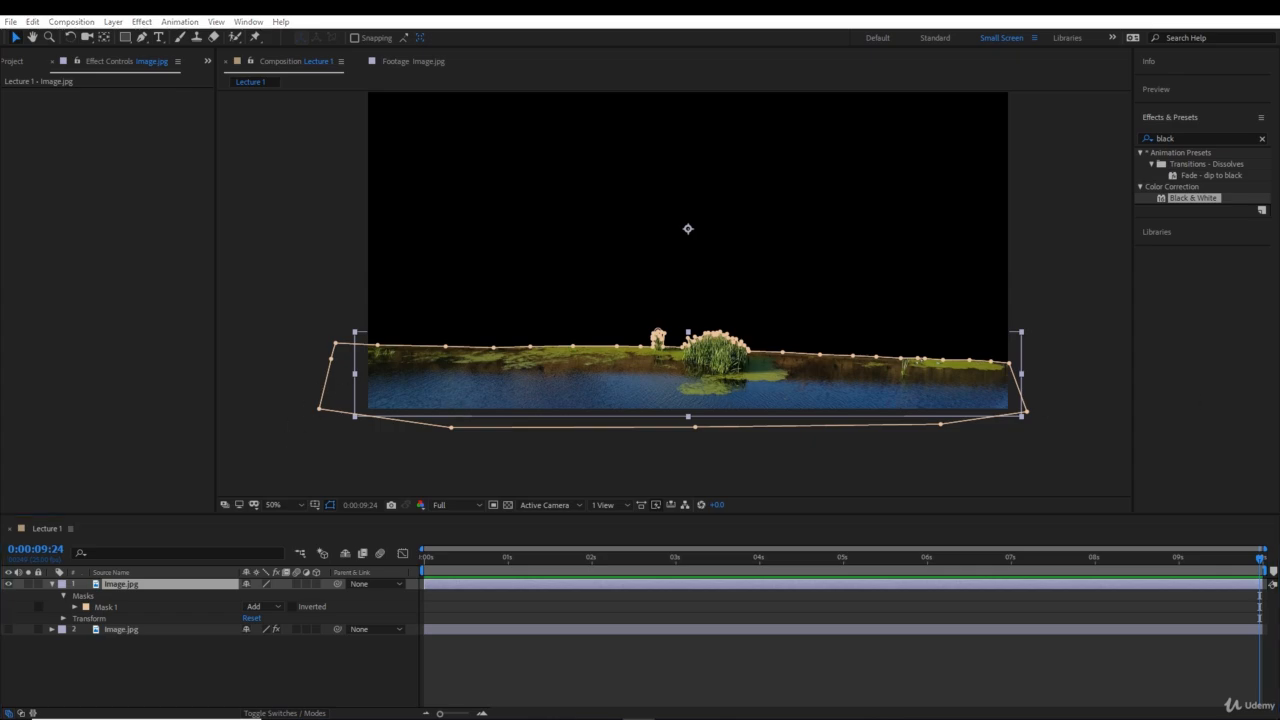
- Delete the black-and-white Image.jpg layer and duplicate the masked water layer
click(106, 629)
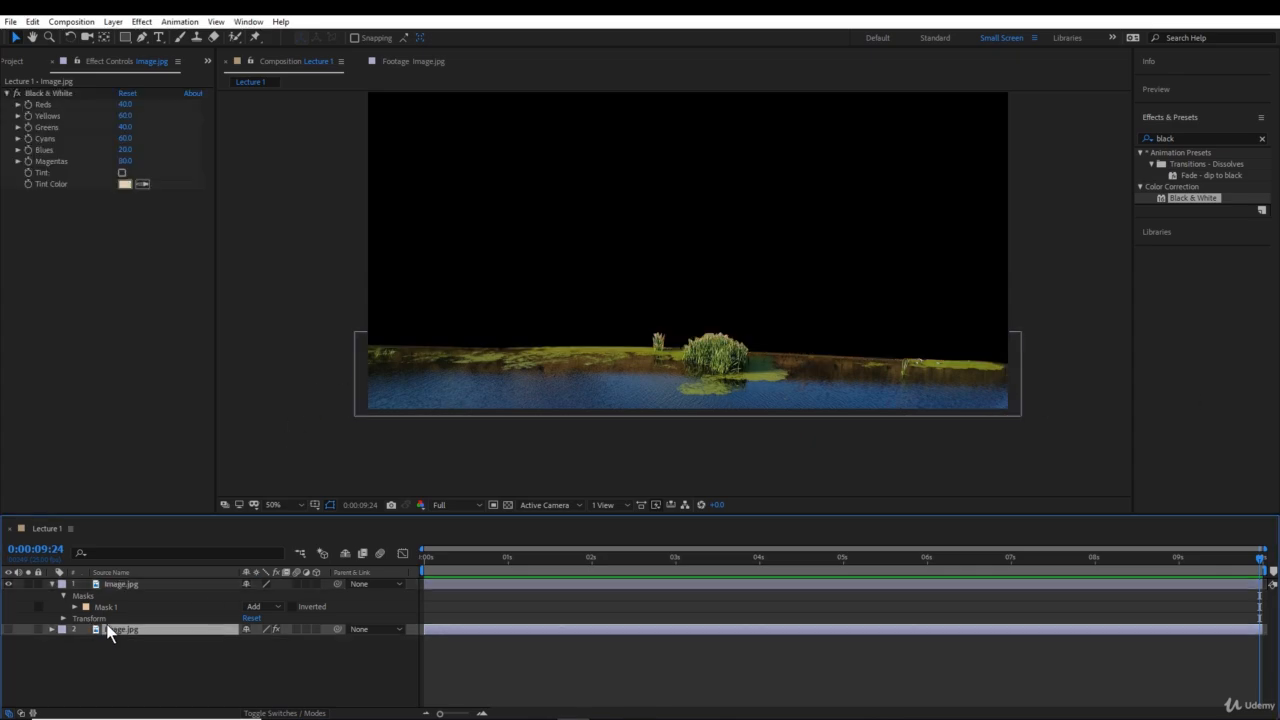
key(Delete)
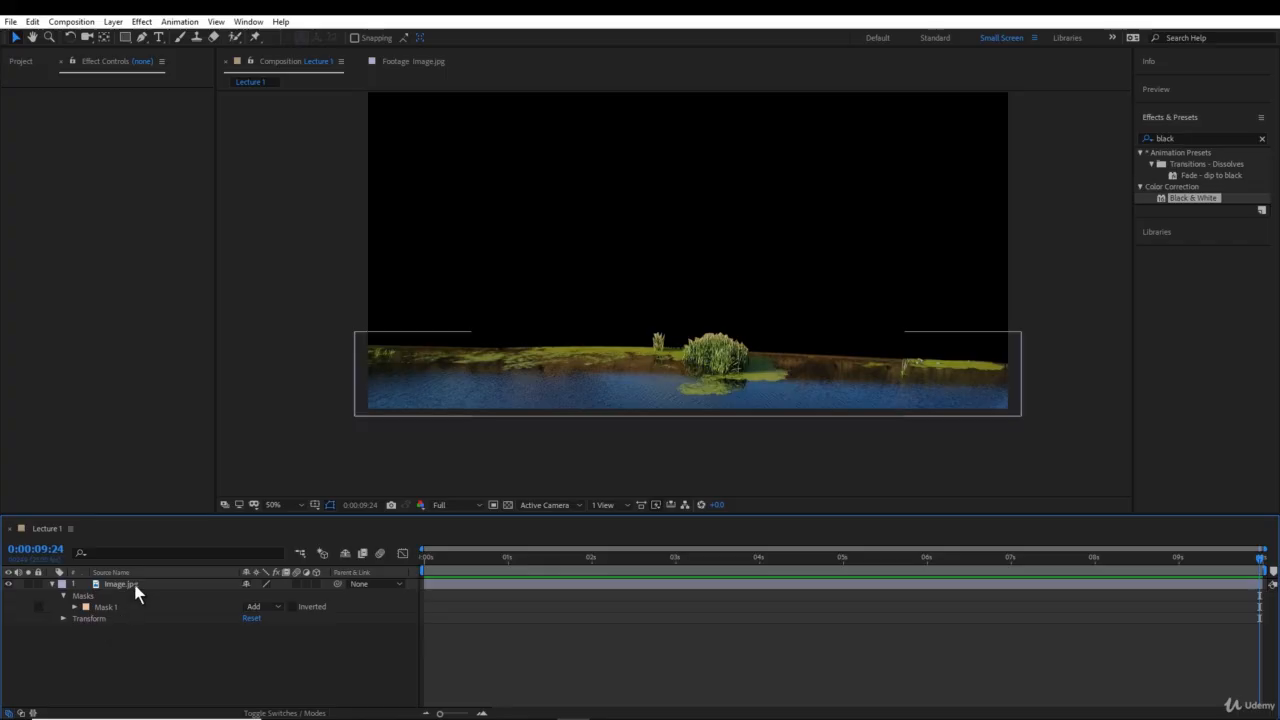
click(136, 584)
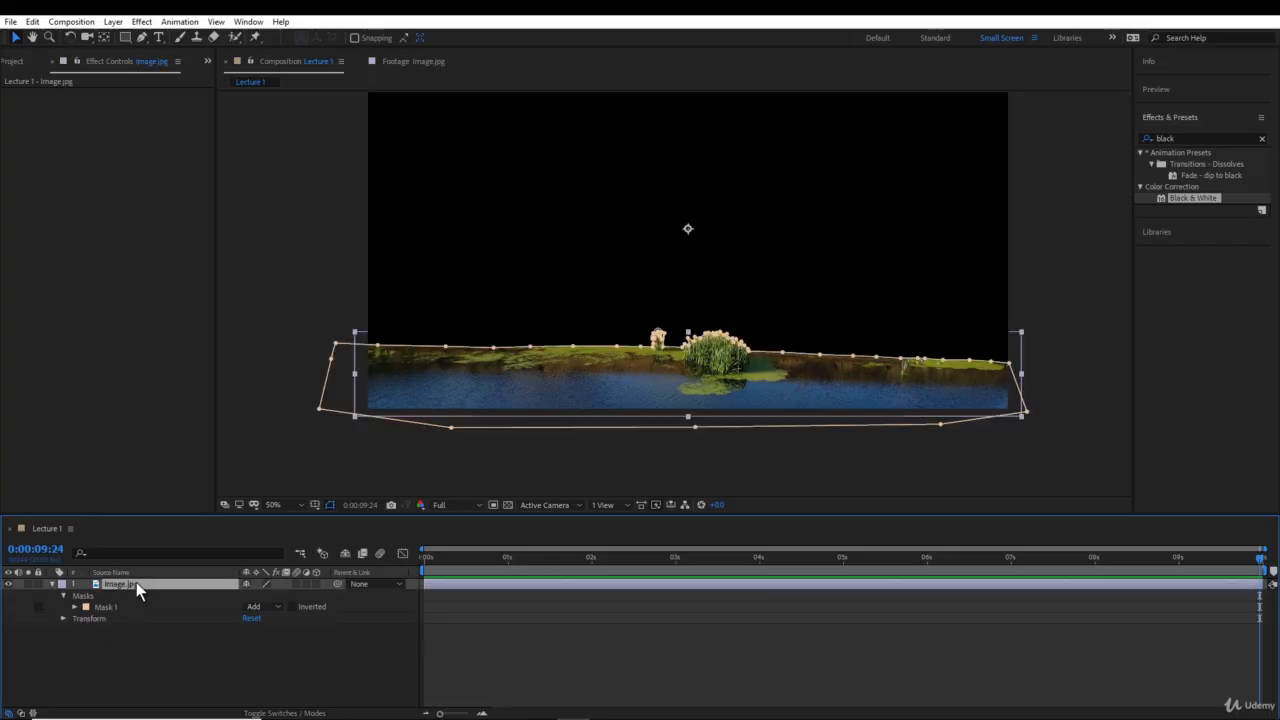
key(ctrl+d)
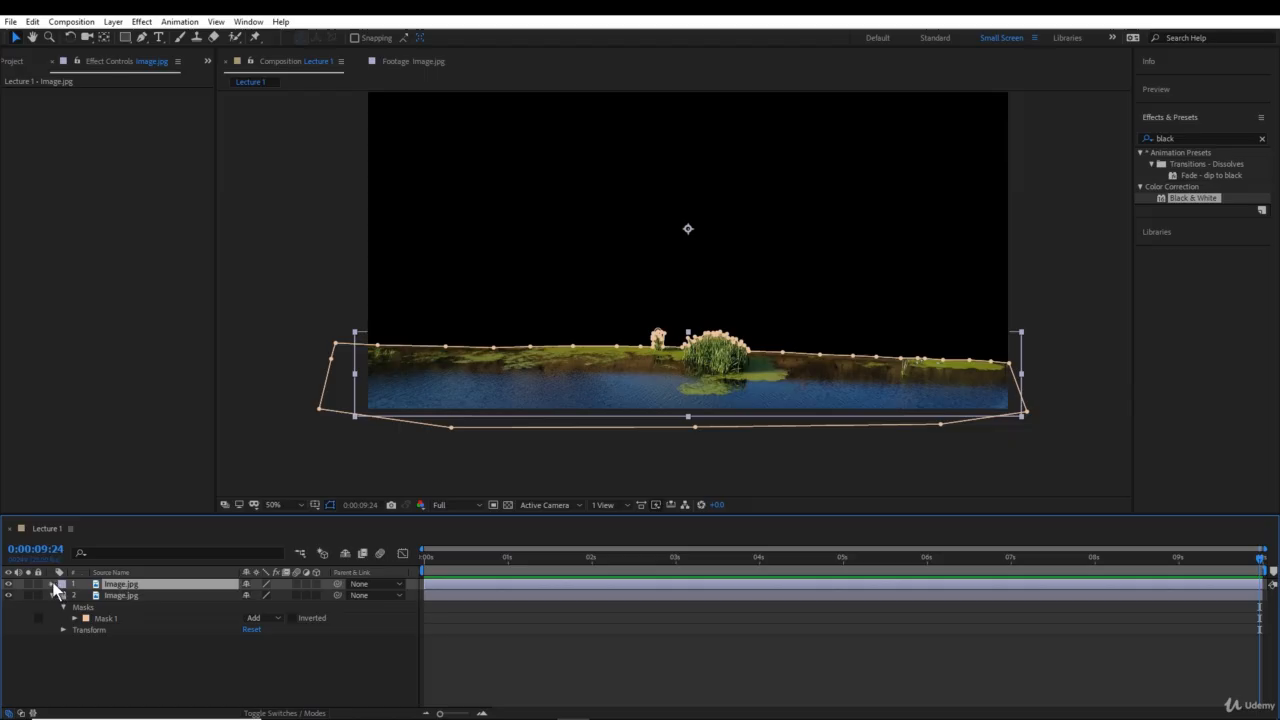
- Set Mask 1 on the upper Image.jpg copy to Subtract
click(52, 584)
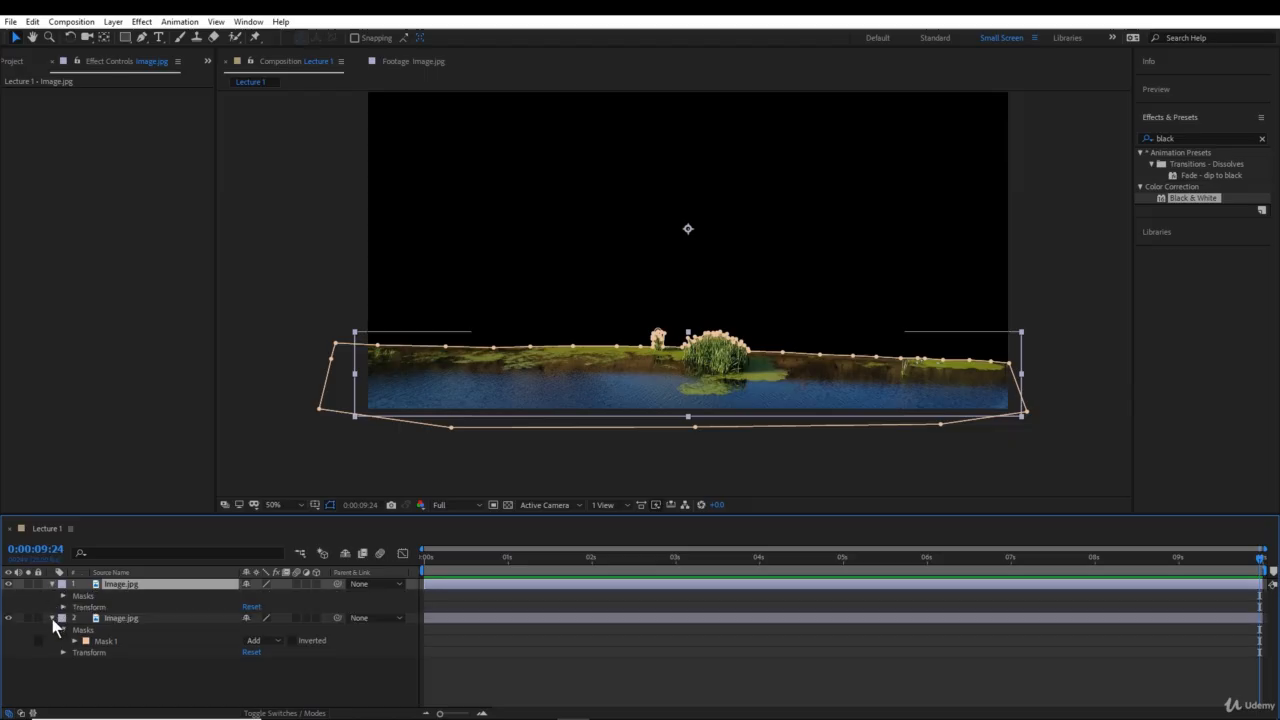
click(52, 618)
click(63, 595)
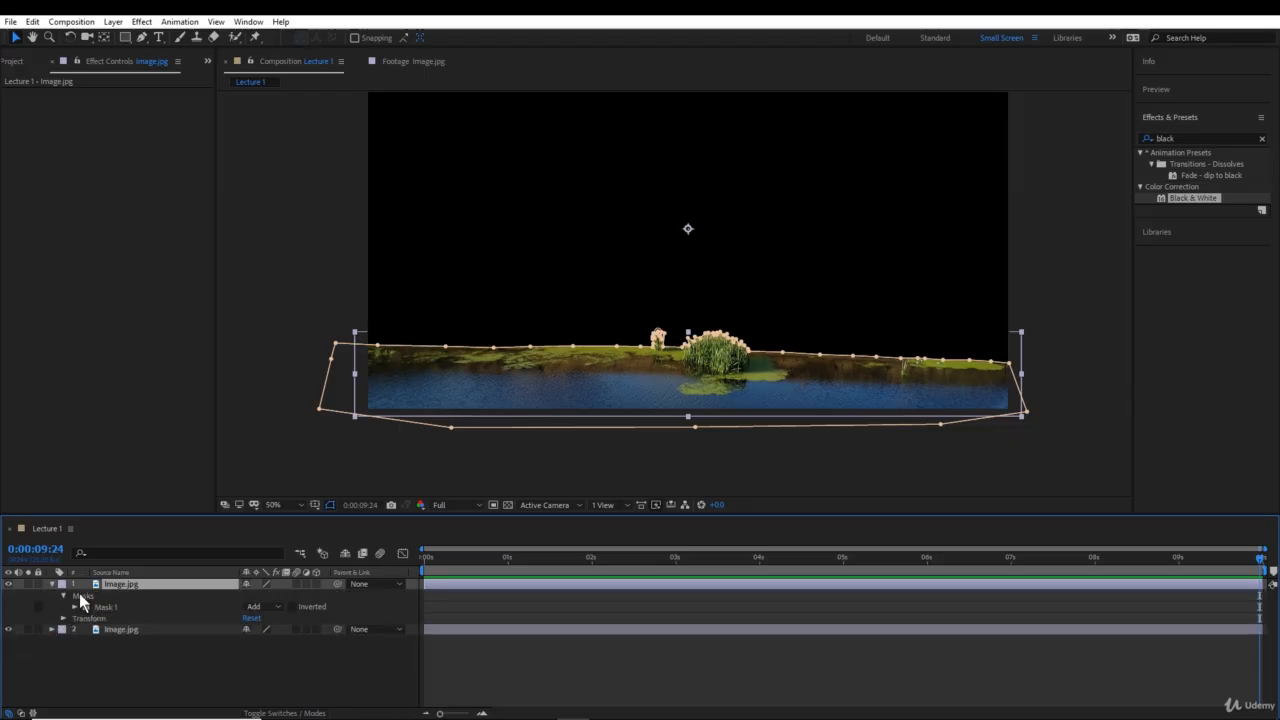
click(97, 605)
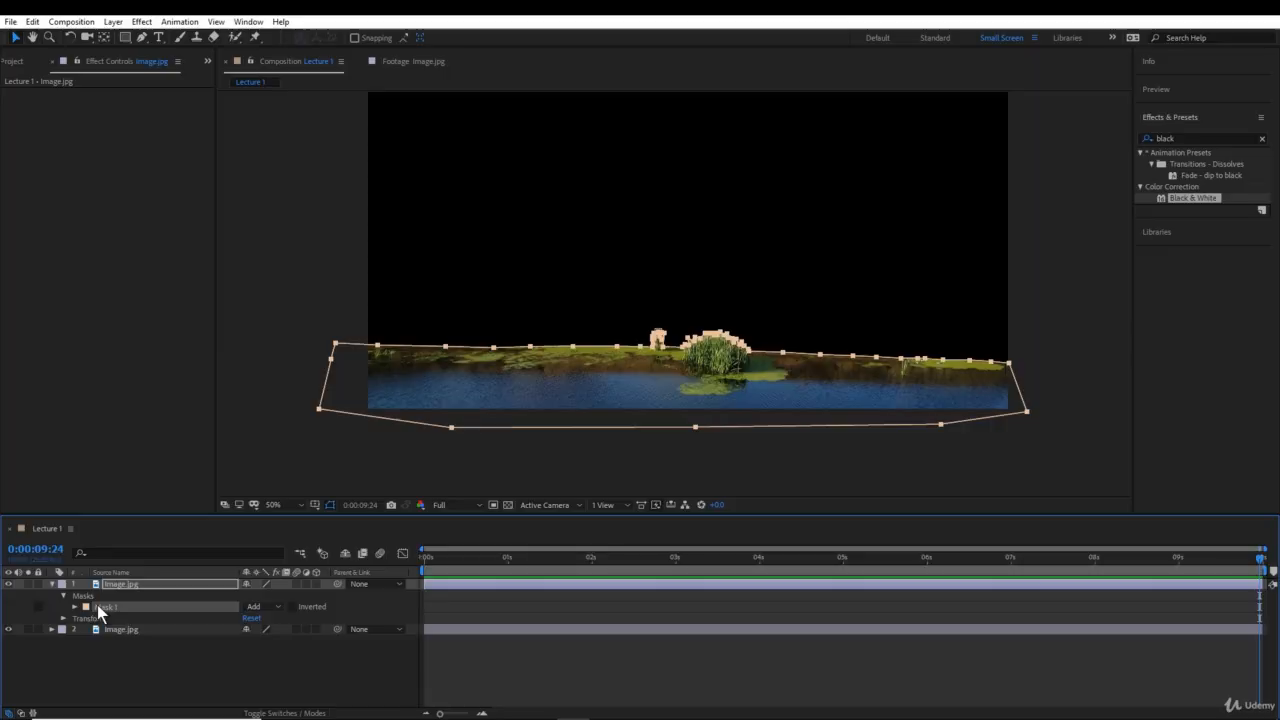
click(278, 608)
click(280, 651)
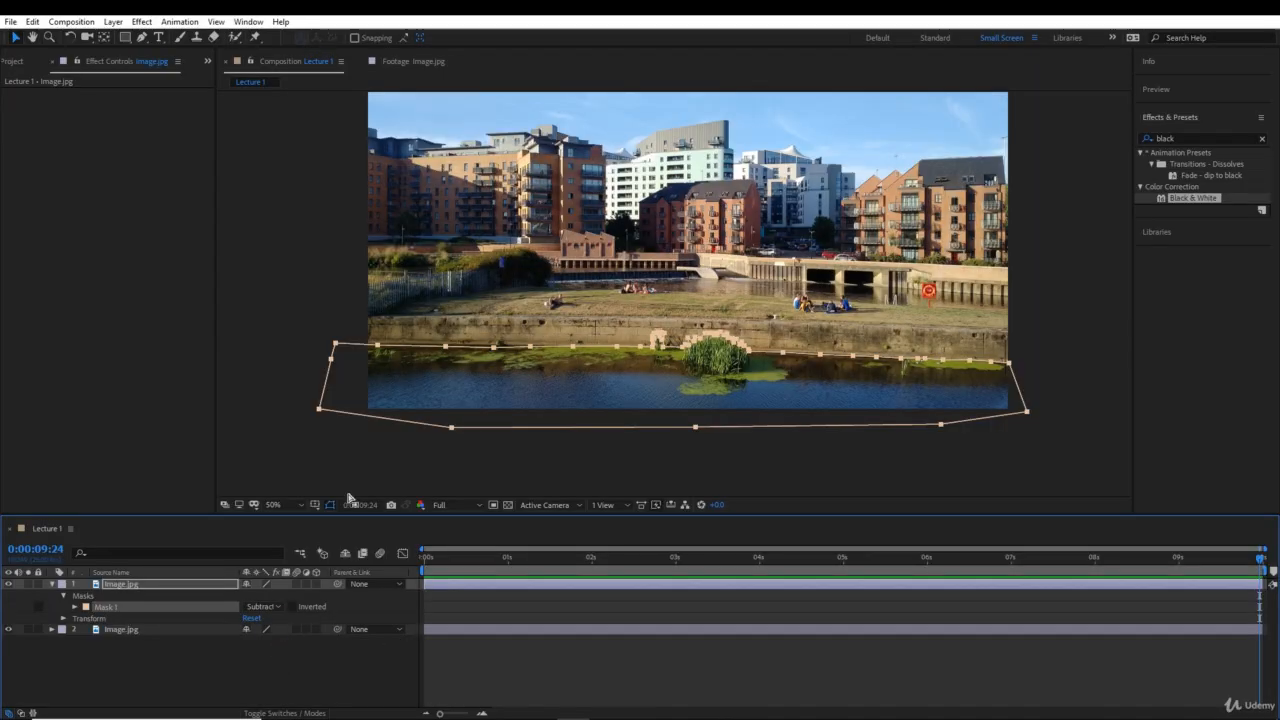
- Start a new Pen tool mask on the upper Image.jpg layer, just outside the photo's right edge where the grass meets the river
click(143, 38)
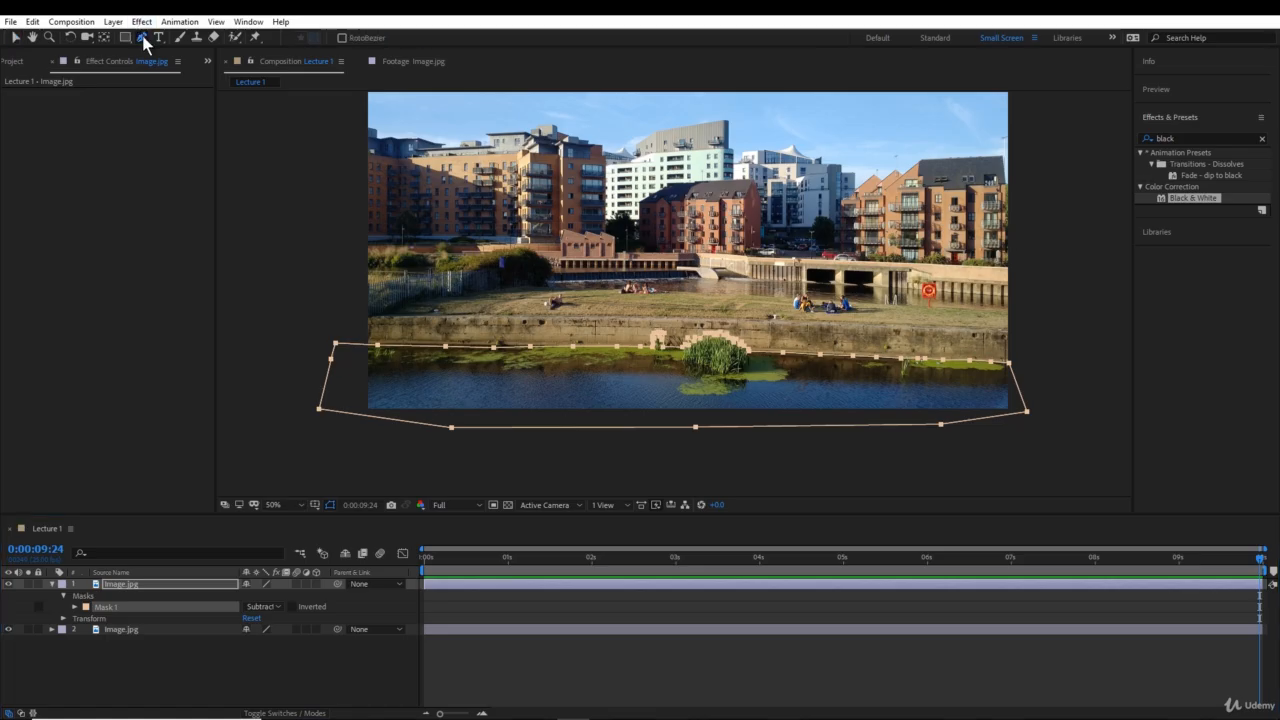
click(124, 585)
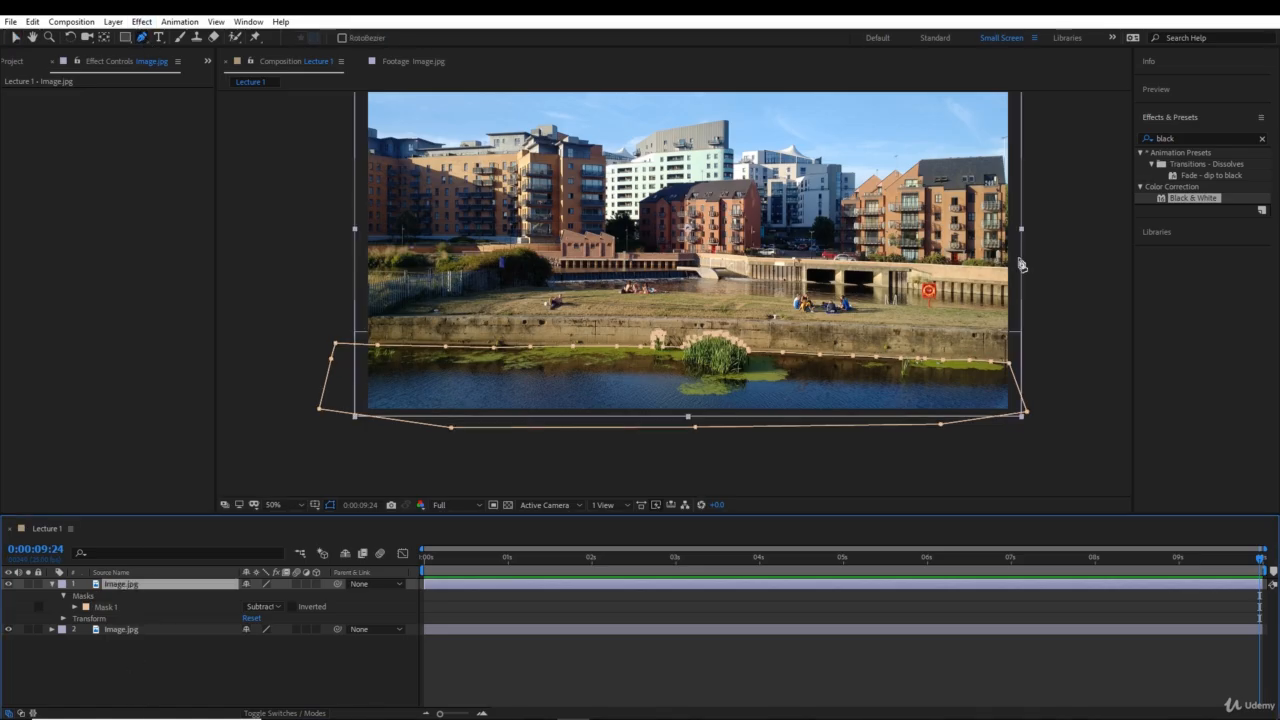
scroll(1020, 266, up, 2)
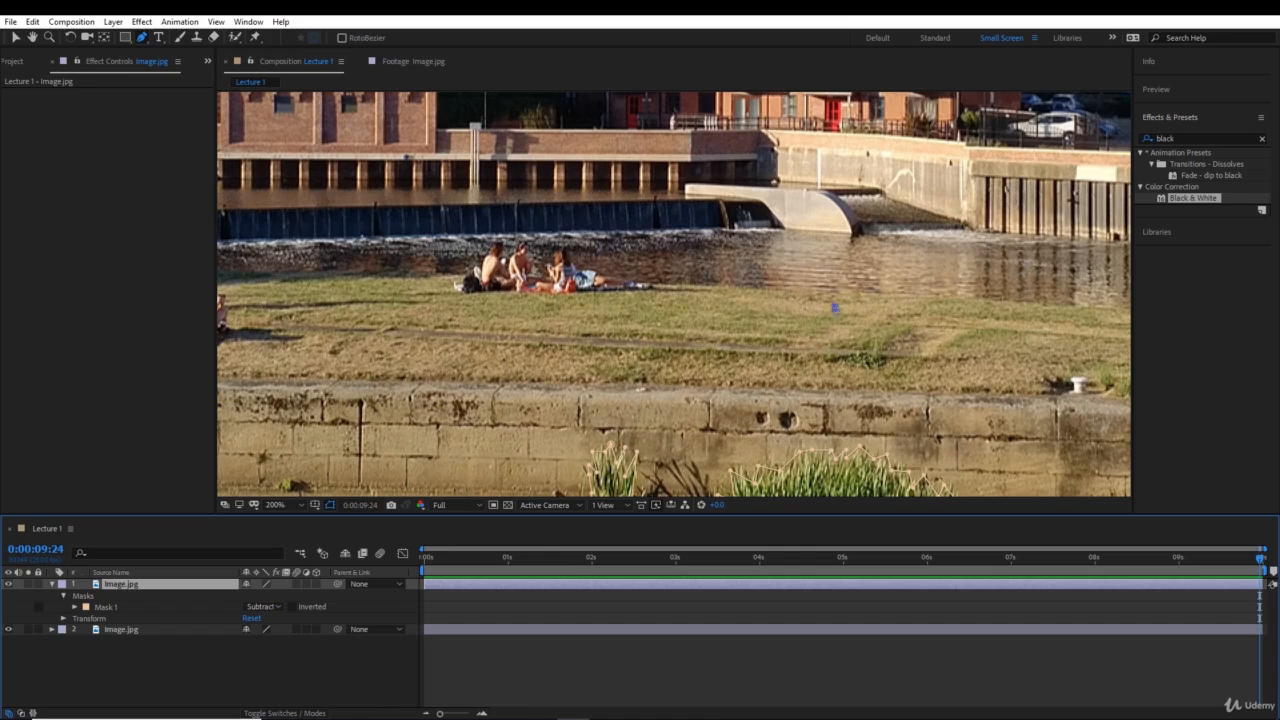
drag(592, 329, 566, 314)
drag(1023, 331, 630, 322)
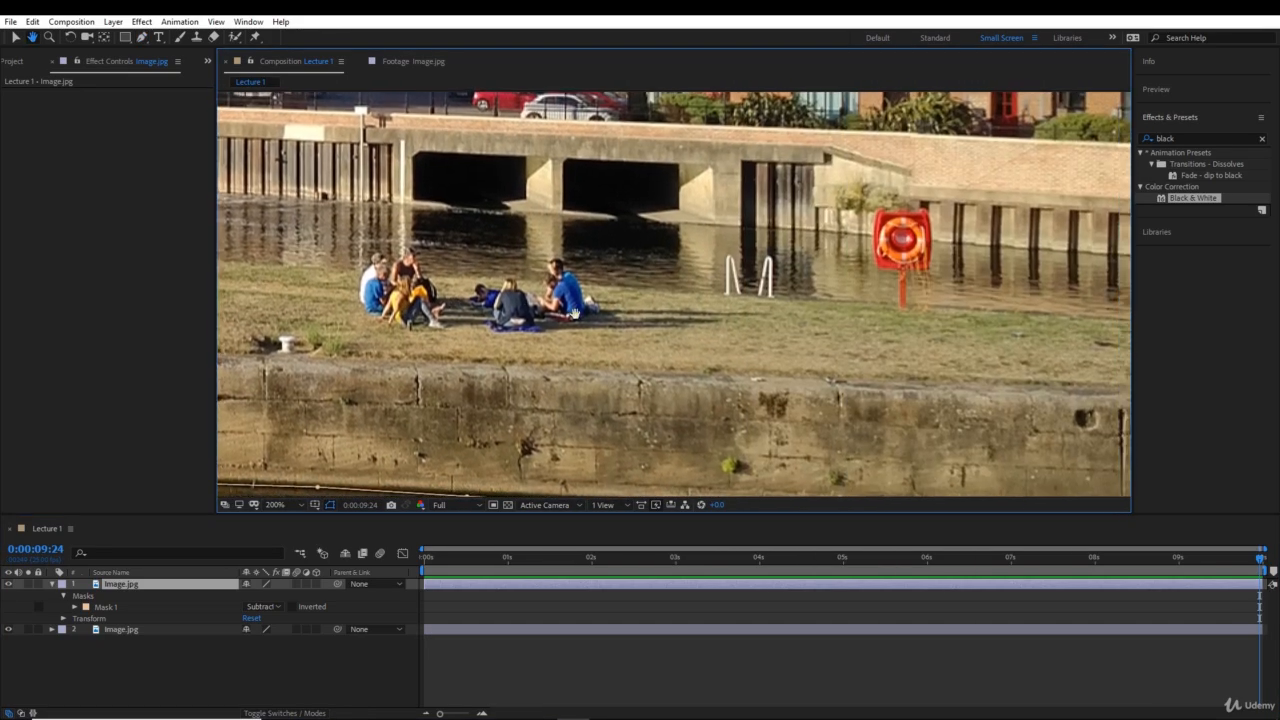
drag(990, 361, 752, 333)
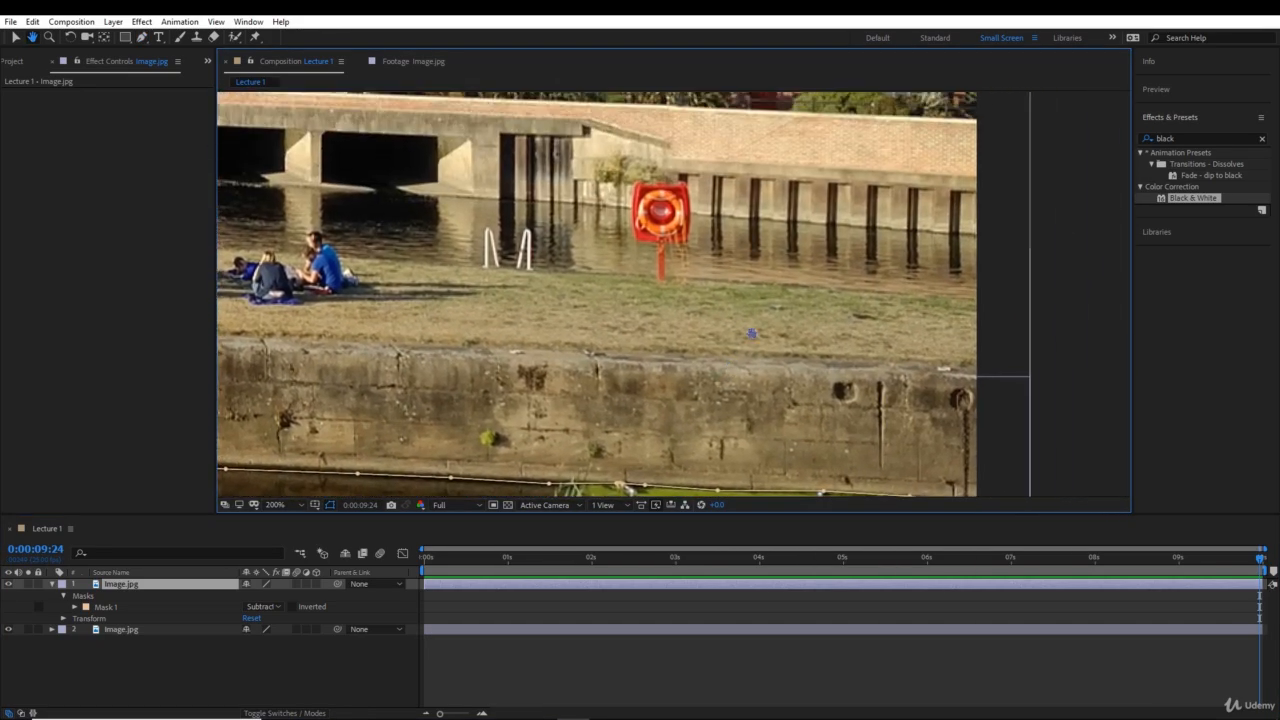
key(period)
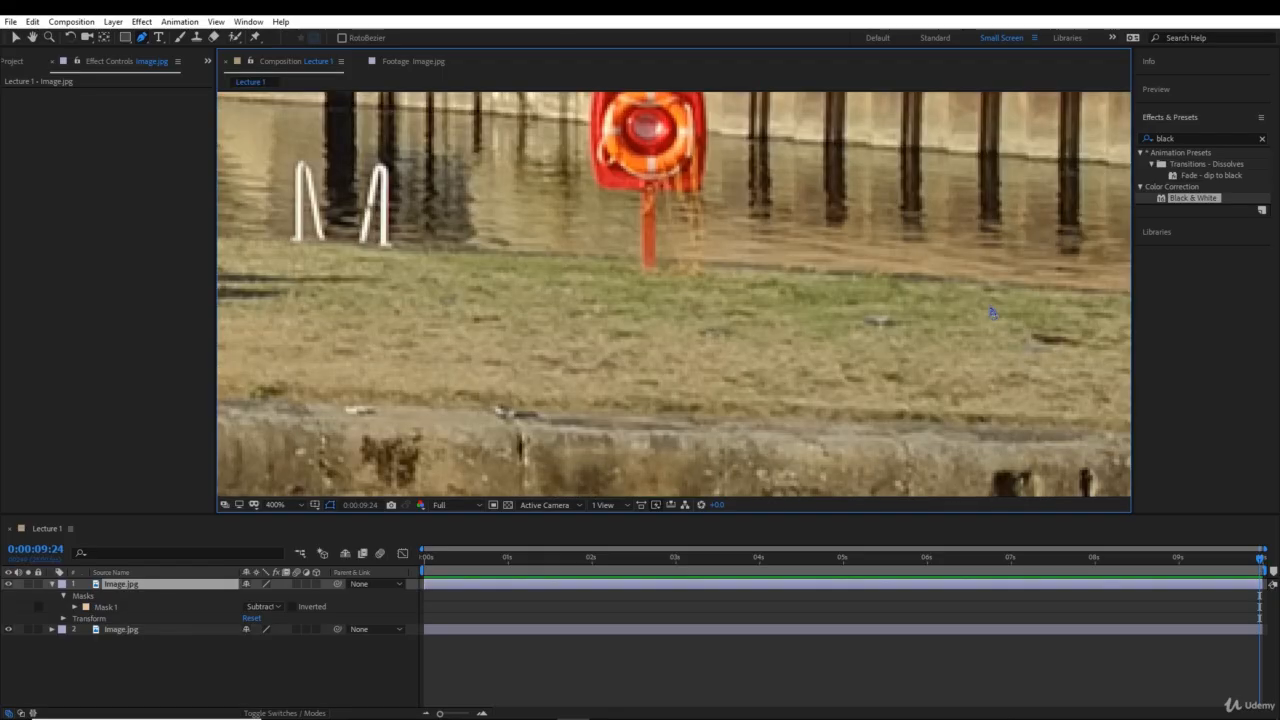
drag(989, 304, 789, 252)
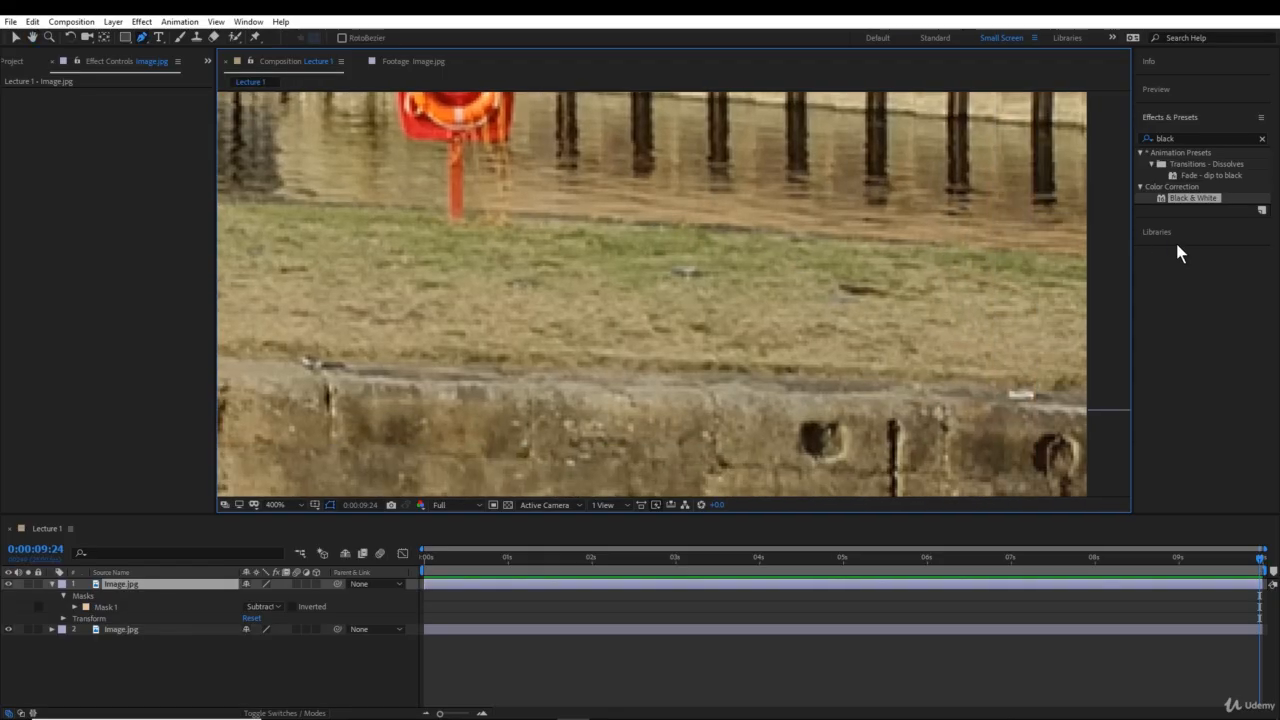
click(1101, 261)
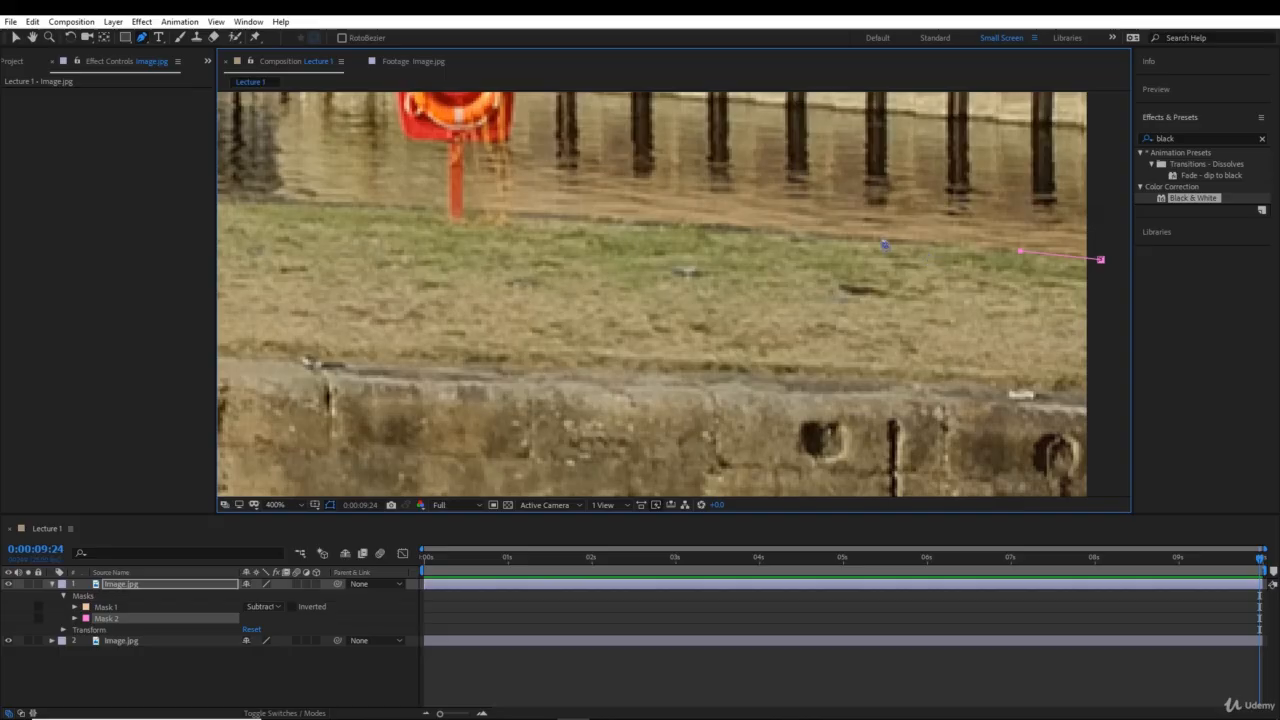
- Trace the mask path leftward along the grass and river boundary to the base of the lifebuoy post
click(880, 237)
click(788, 234)
click(638, 221)
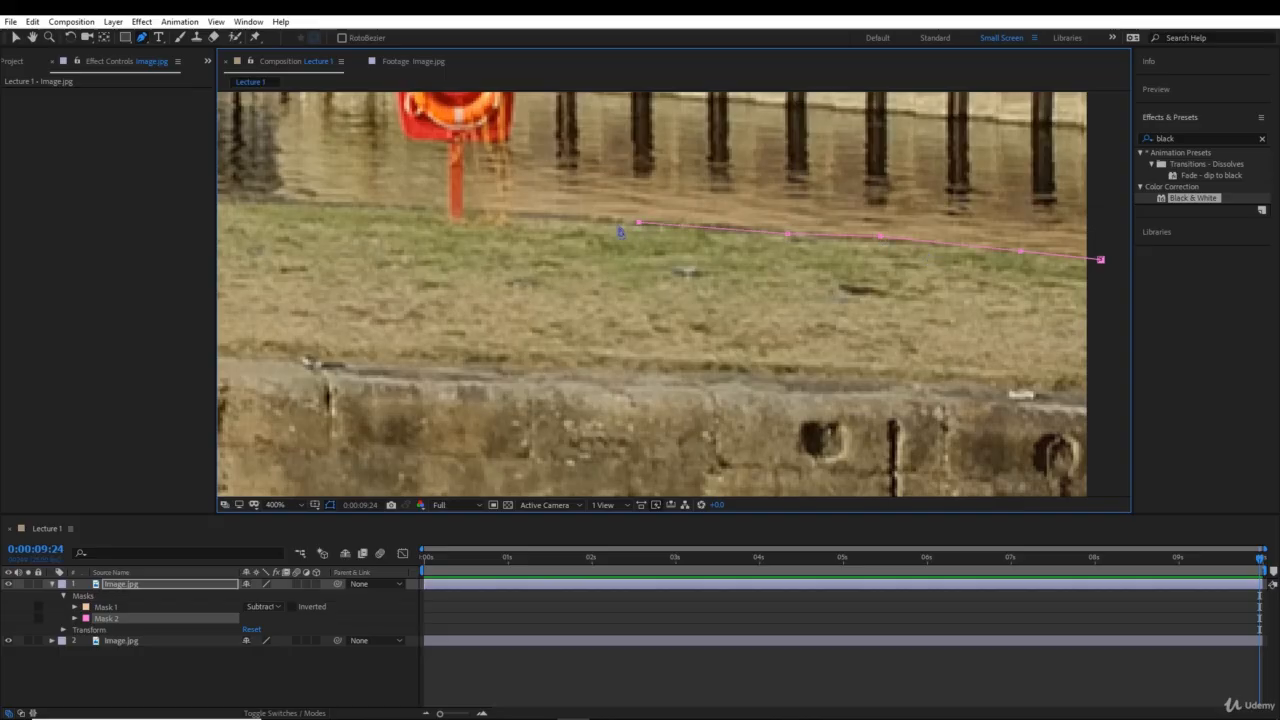
click(559, 216)
click(465, 211)
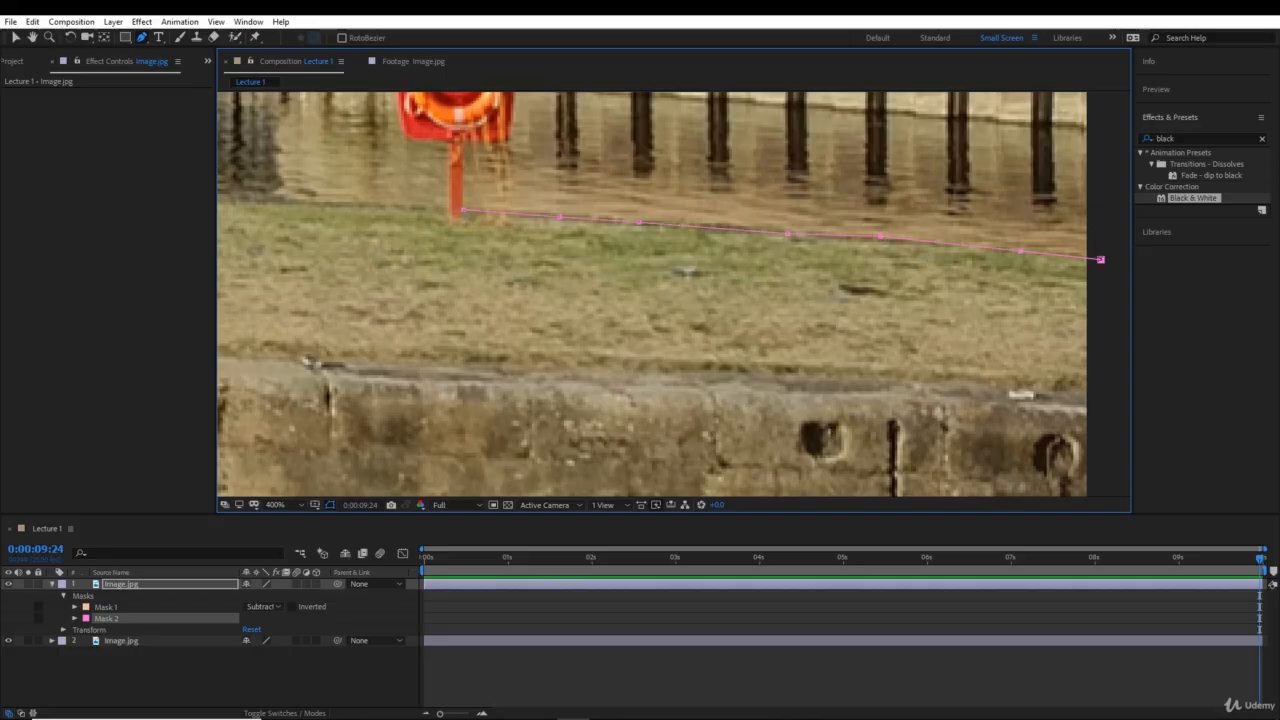
- Trace the Mask 2 path up the right side of the lifebuoy post and around the red housing's right side to its top edge
click(462, 143)
scroll(566, 194, up, 5)
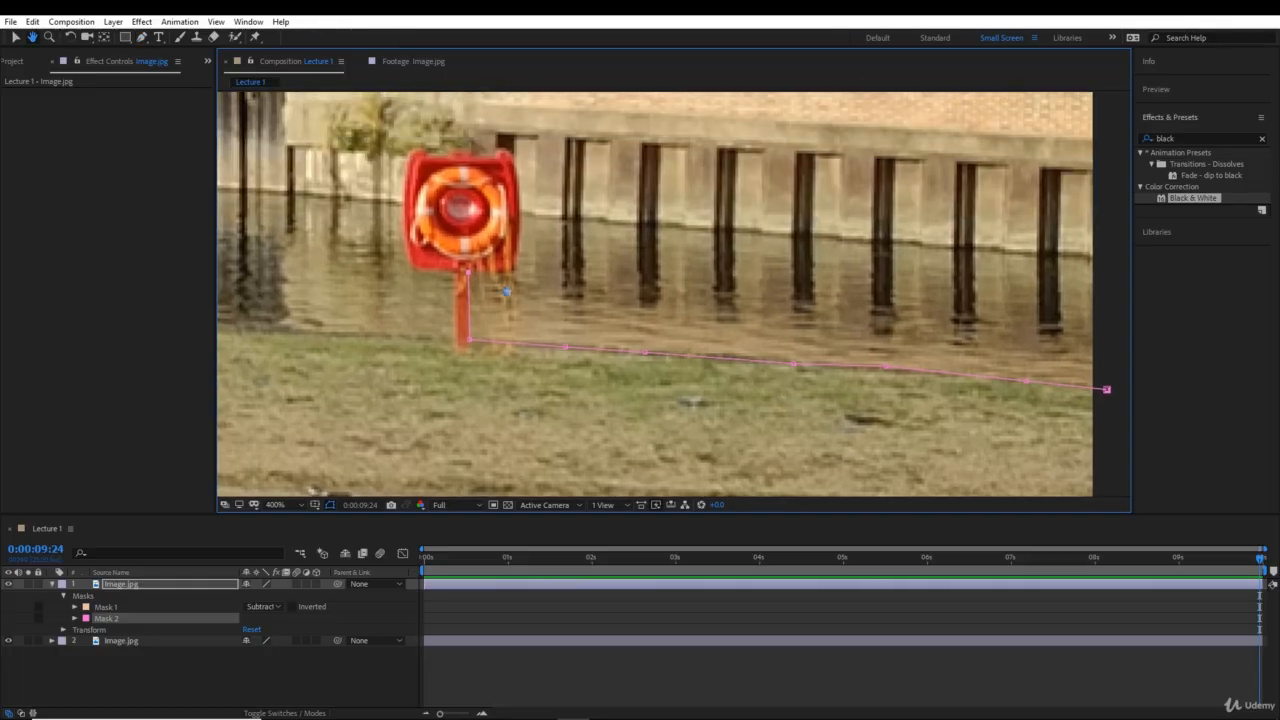
click(516, 272)
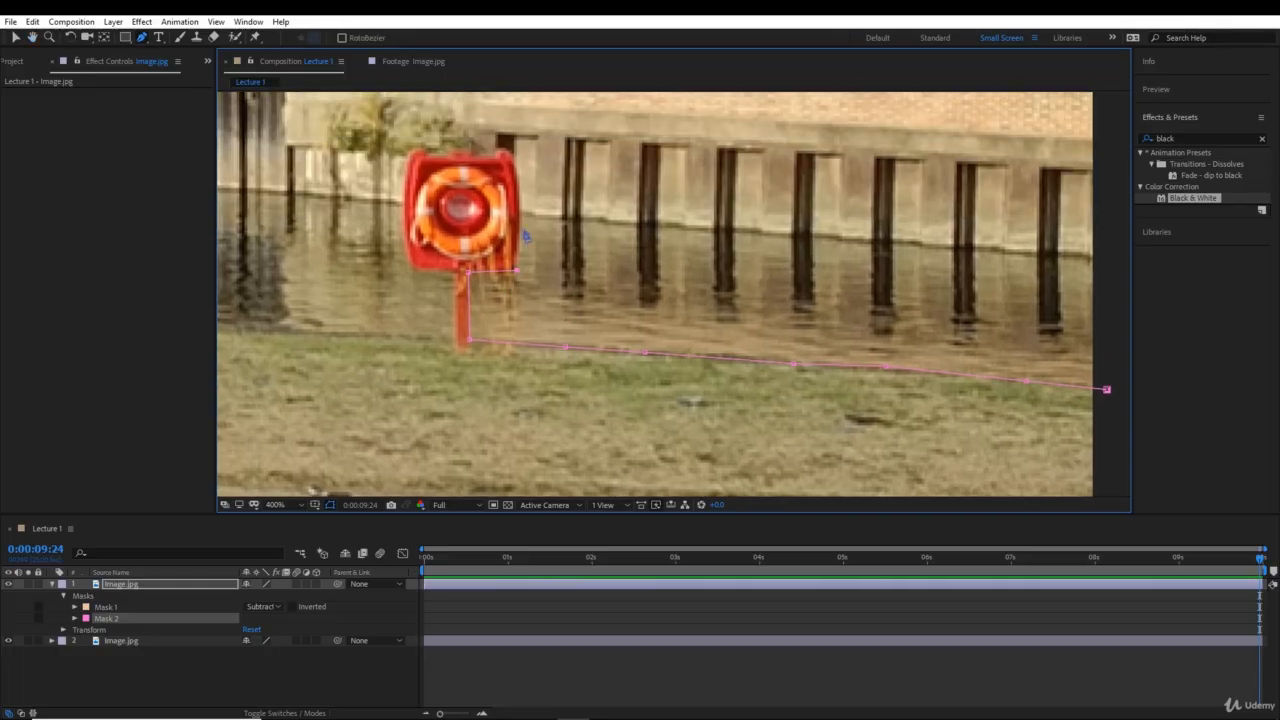
click(521, 233)
click(508, 152)
key(space)
drag(578, 177, 698, 294)
click(618, 271)
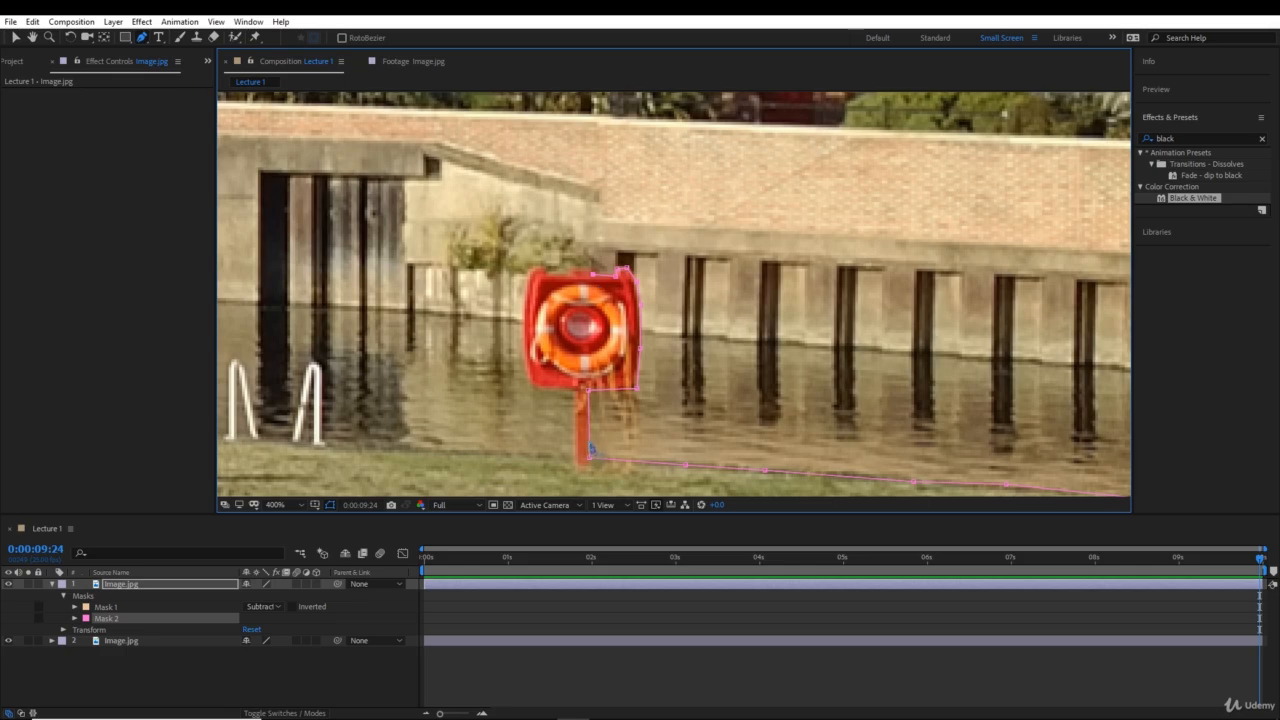
- Trace the mask path across the lifebuoy housing's top, down its left side, along its underside and down the post to the grass
key(space)
drag(594, 450, 612, 316)
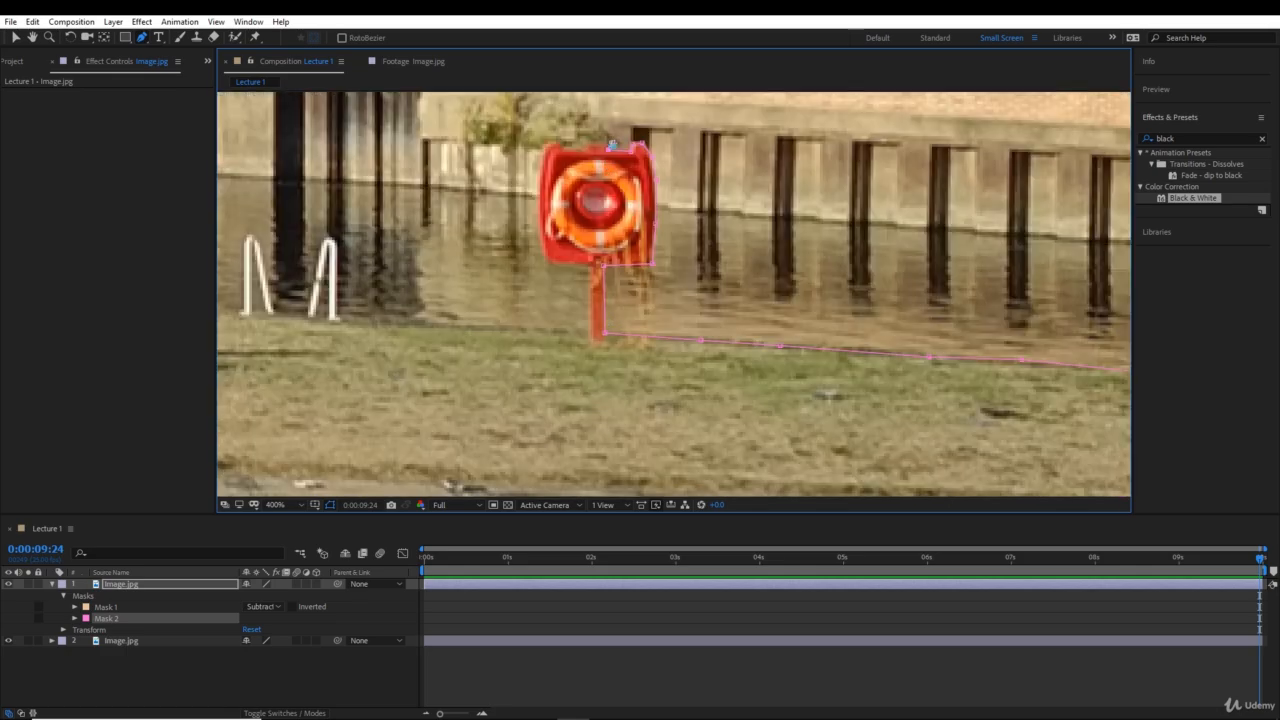
scroll(612, 145, up, 1)
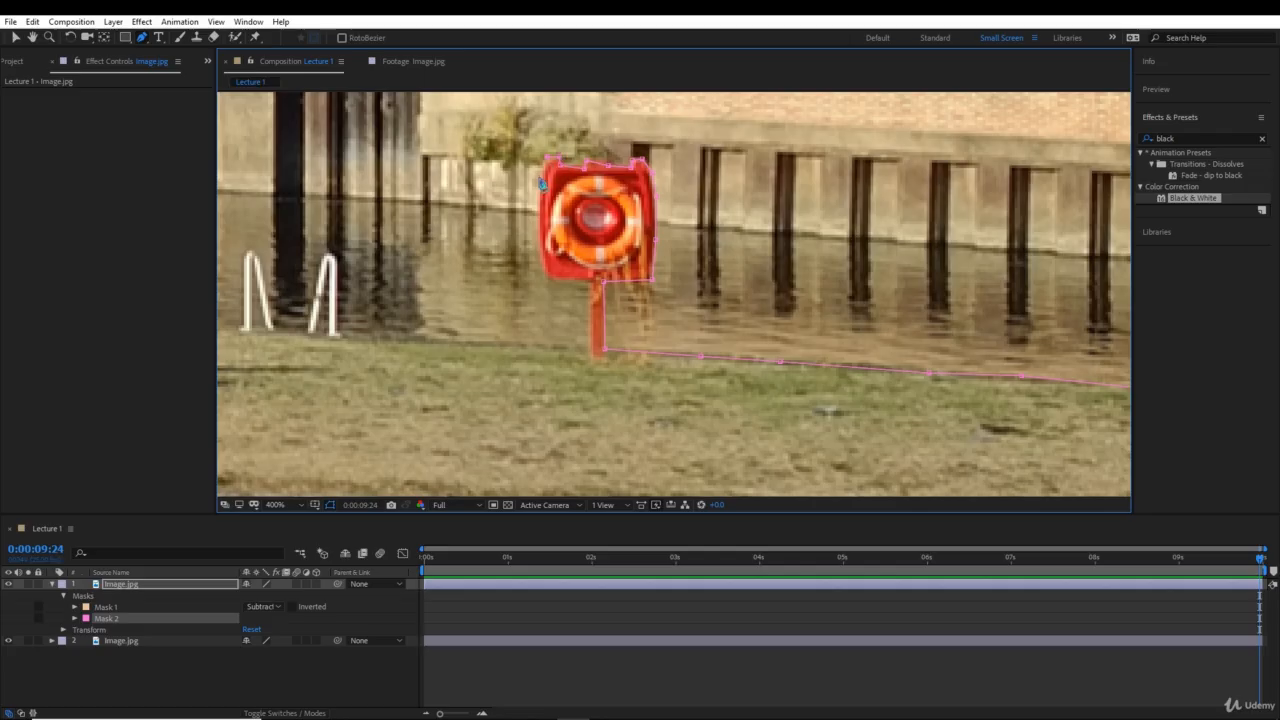
scroll(535, 188, up, 1)
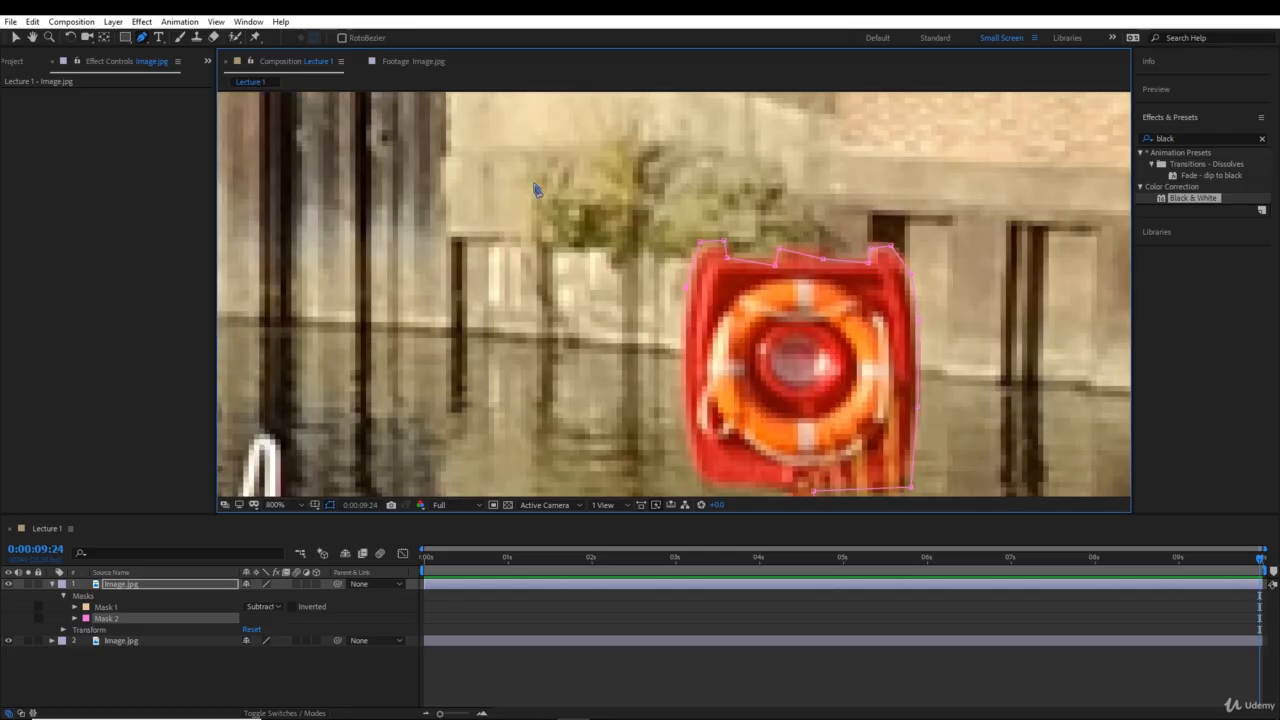
drag(700, 387, 692, 262)
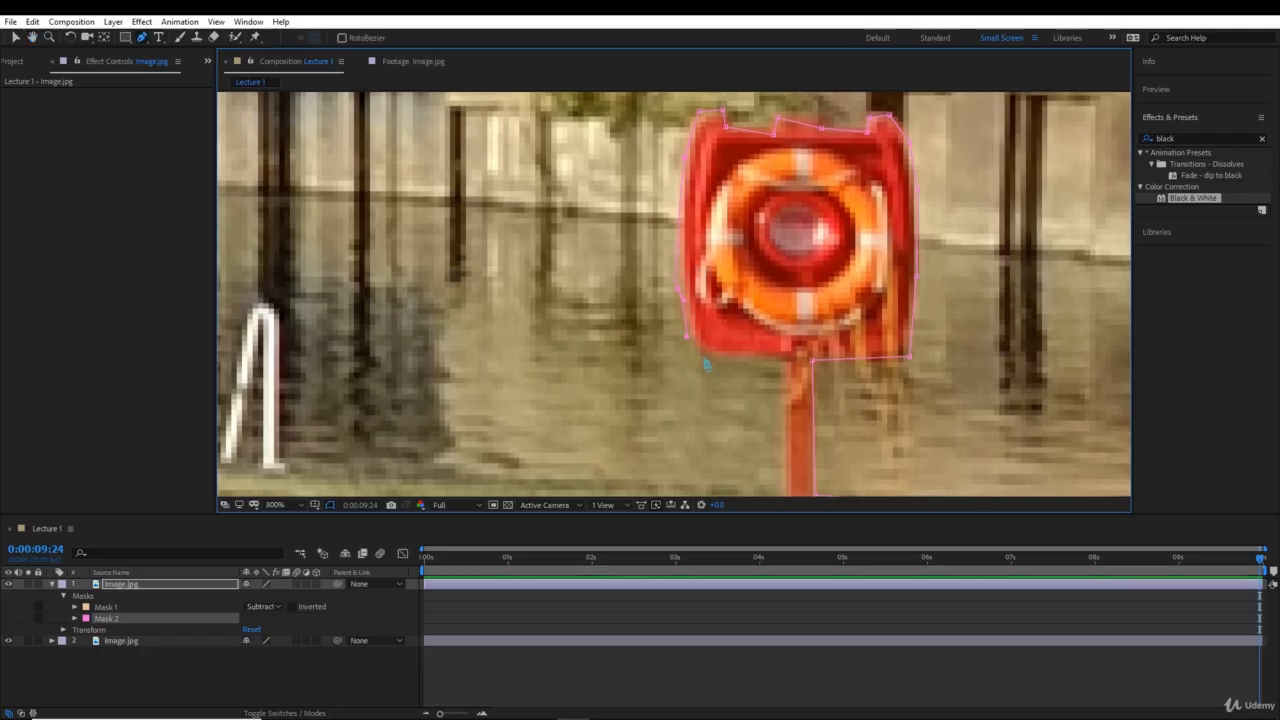
drag(785, 482, 942, 372)
- Trace the mask path along the grass edge from the lifebuoy post, around the nearer white ladder handrail, to the foot of the second rail
click(901, 356)
click(676, 341)
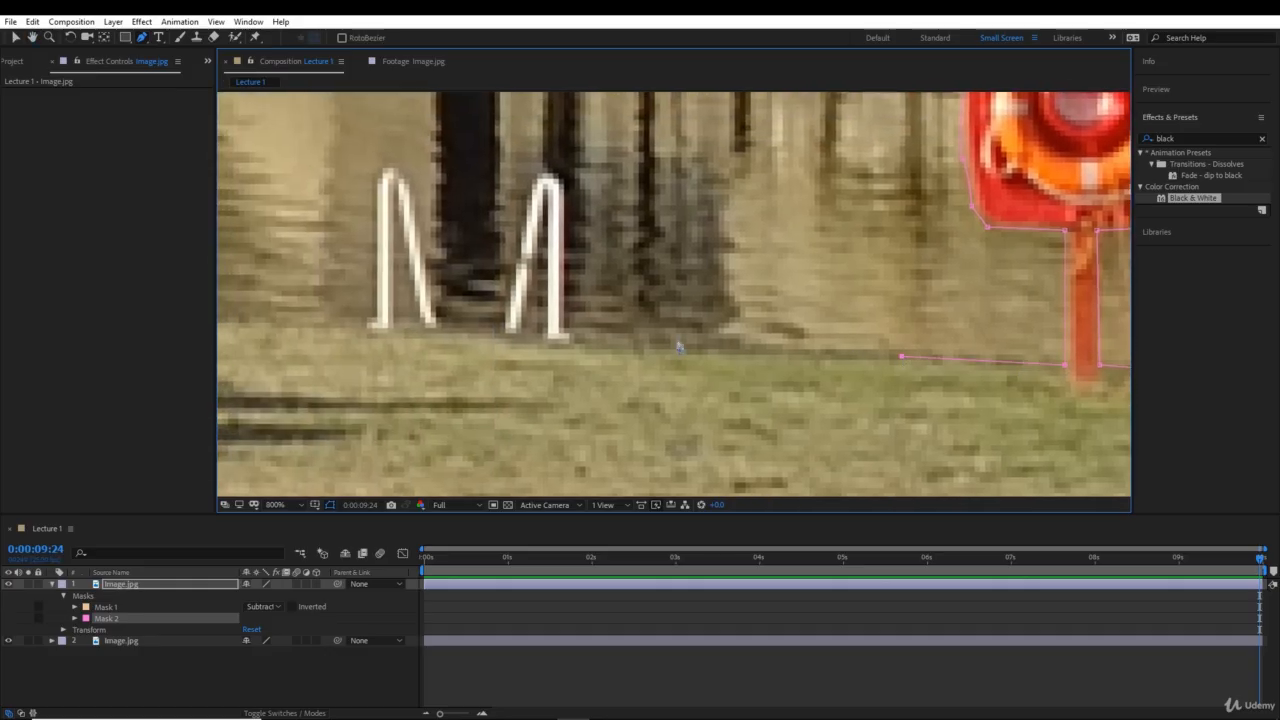
click(569, 339)
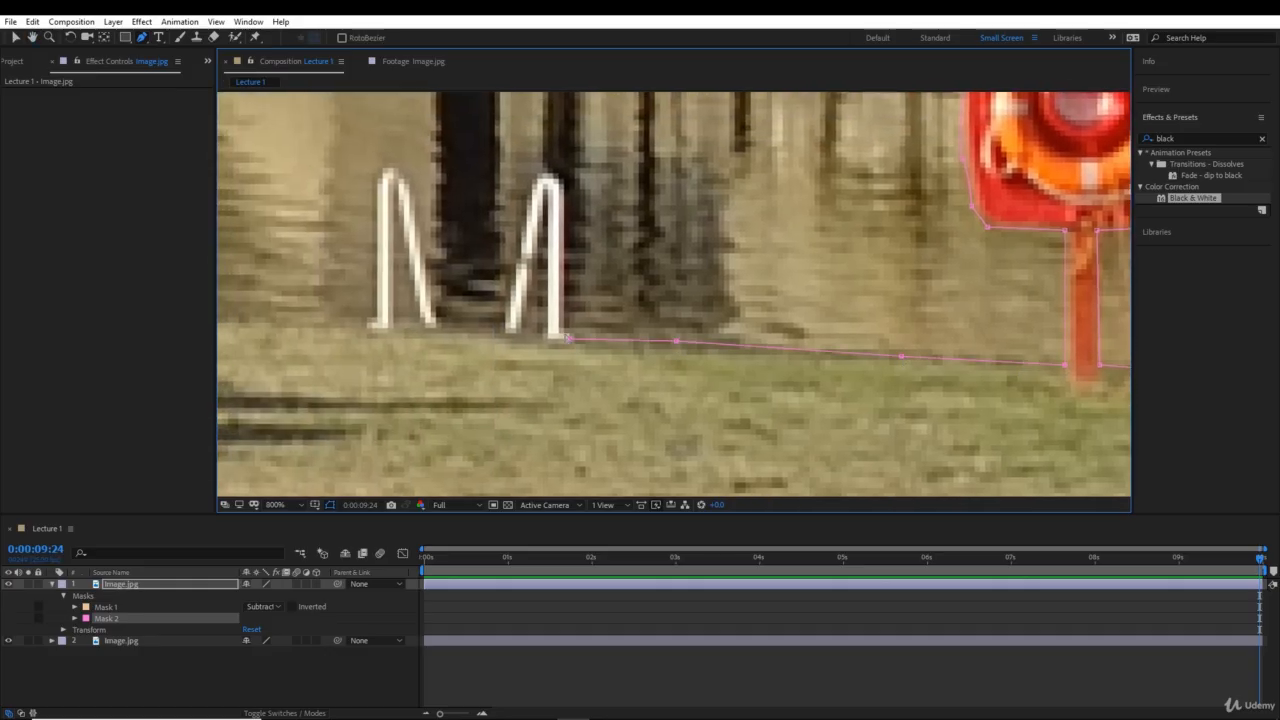
click(564, 186)
drag(541, 180, 555, 158)
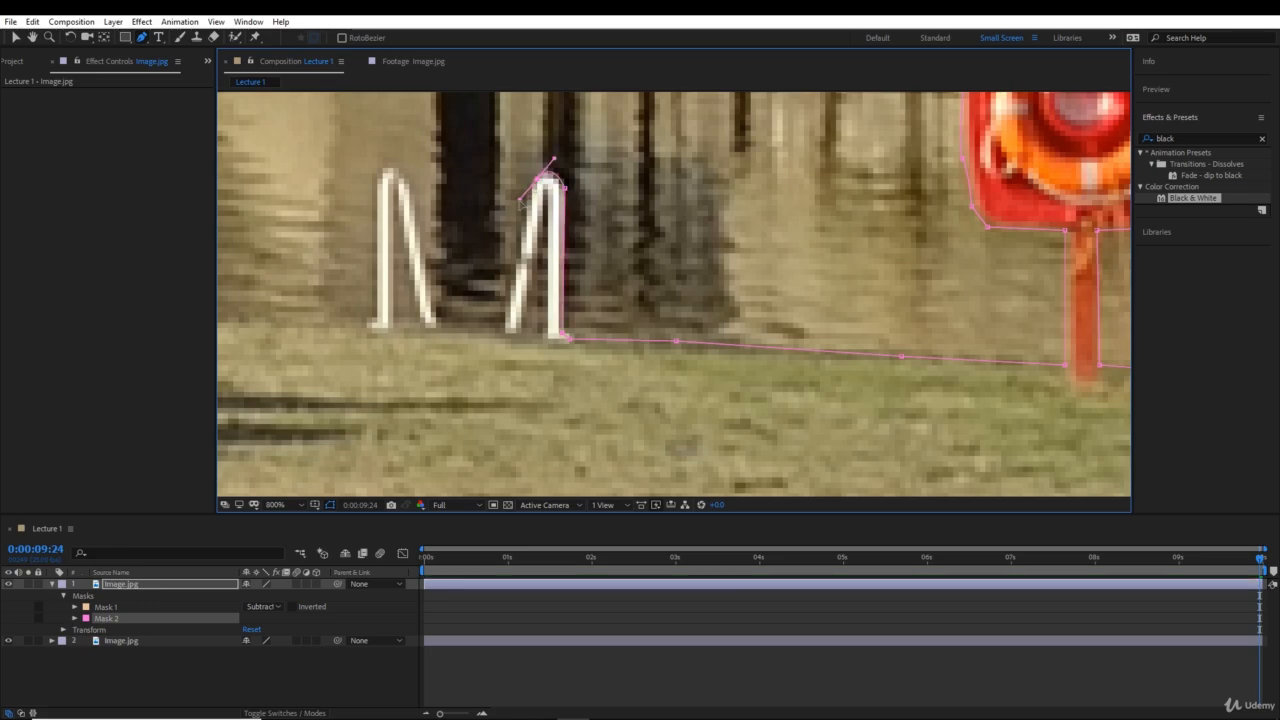
click(501, 328)
click(436, 326)
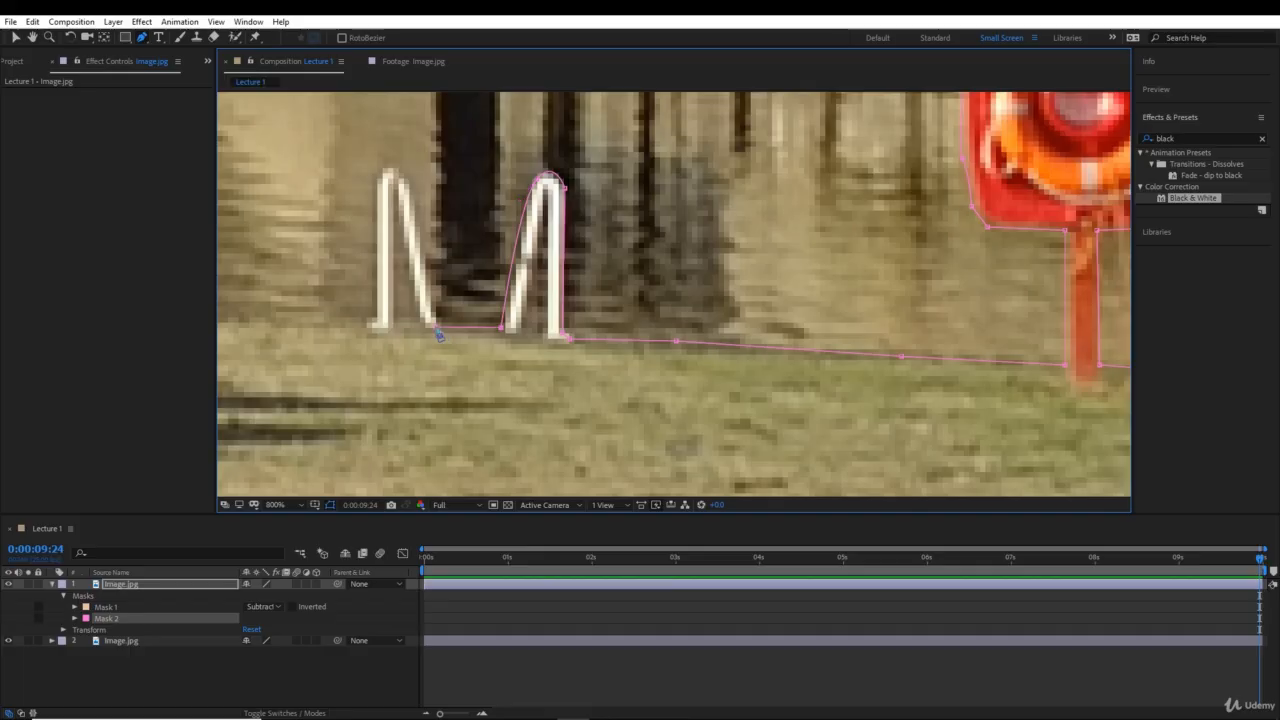
- Trace the mask path up and over the second white ladder handrail and down to its outer foot on the grass
click(427, 297)
click(389, 168)
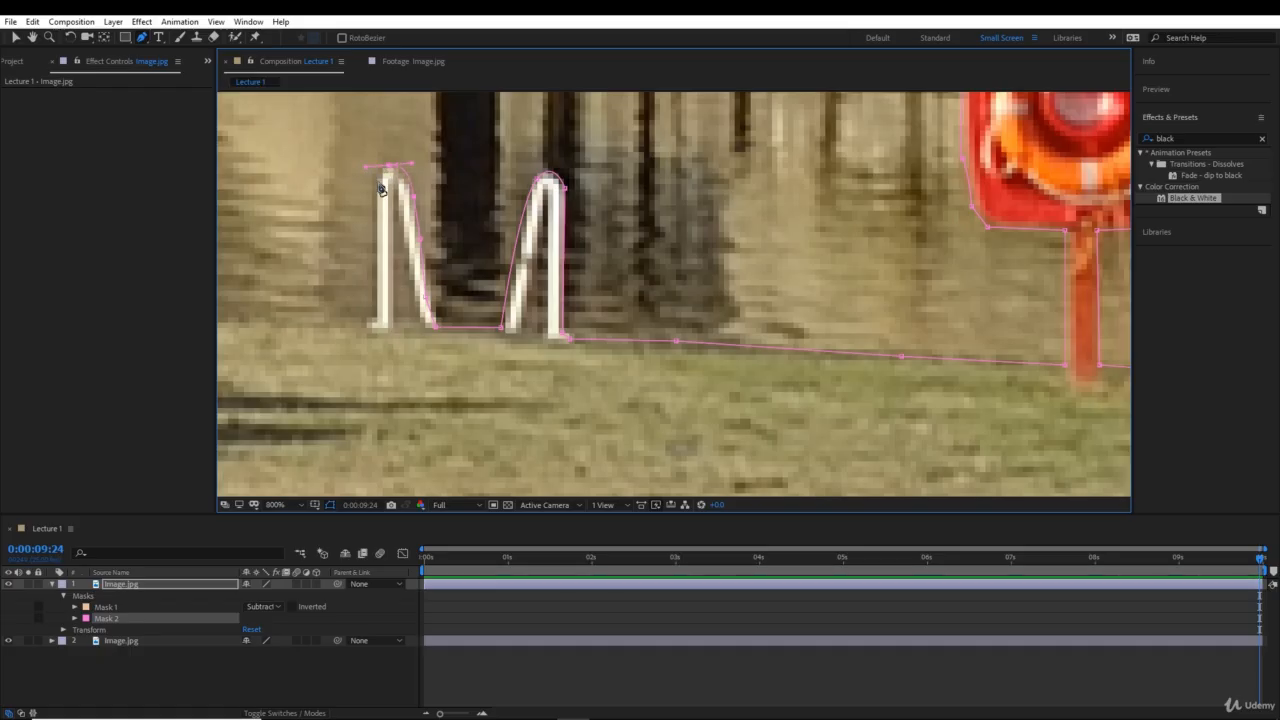
click(374, 237)
click(373, 305)
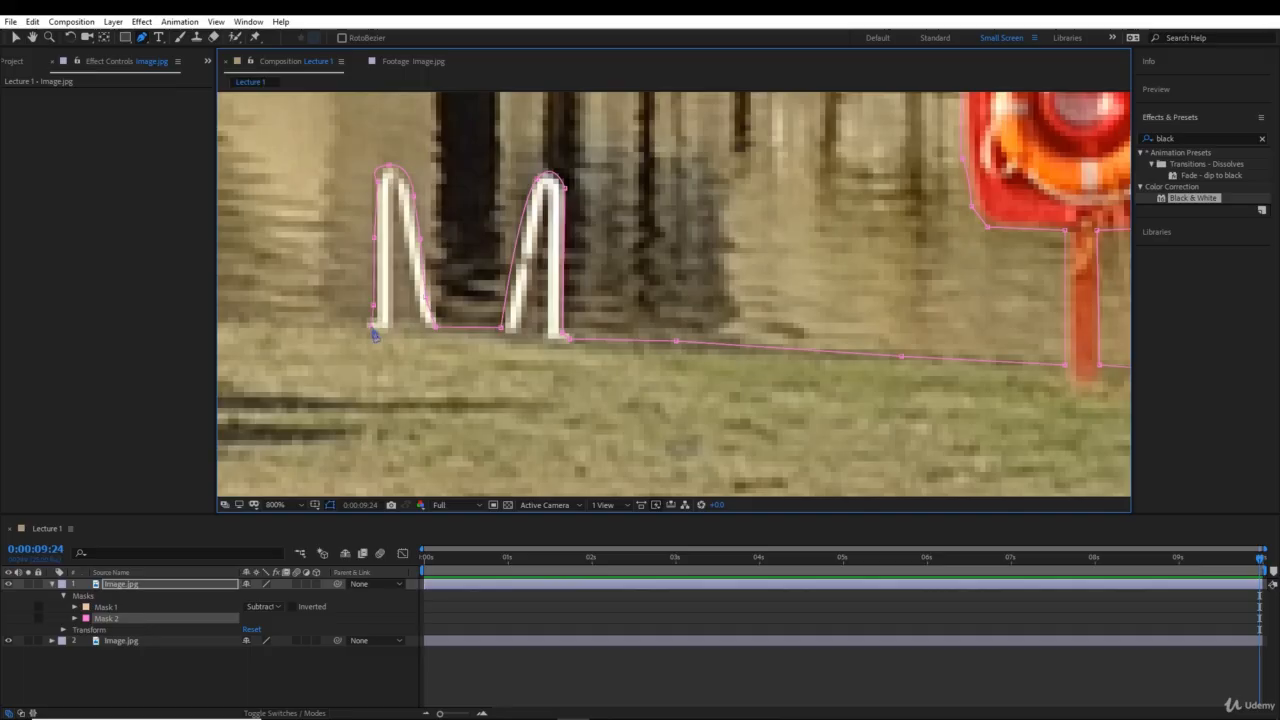
drag(372, 328, 755, 399)
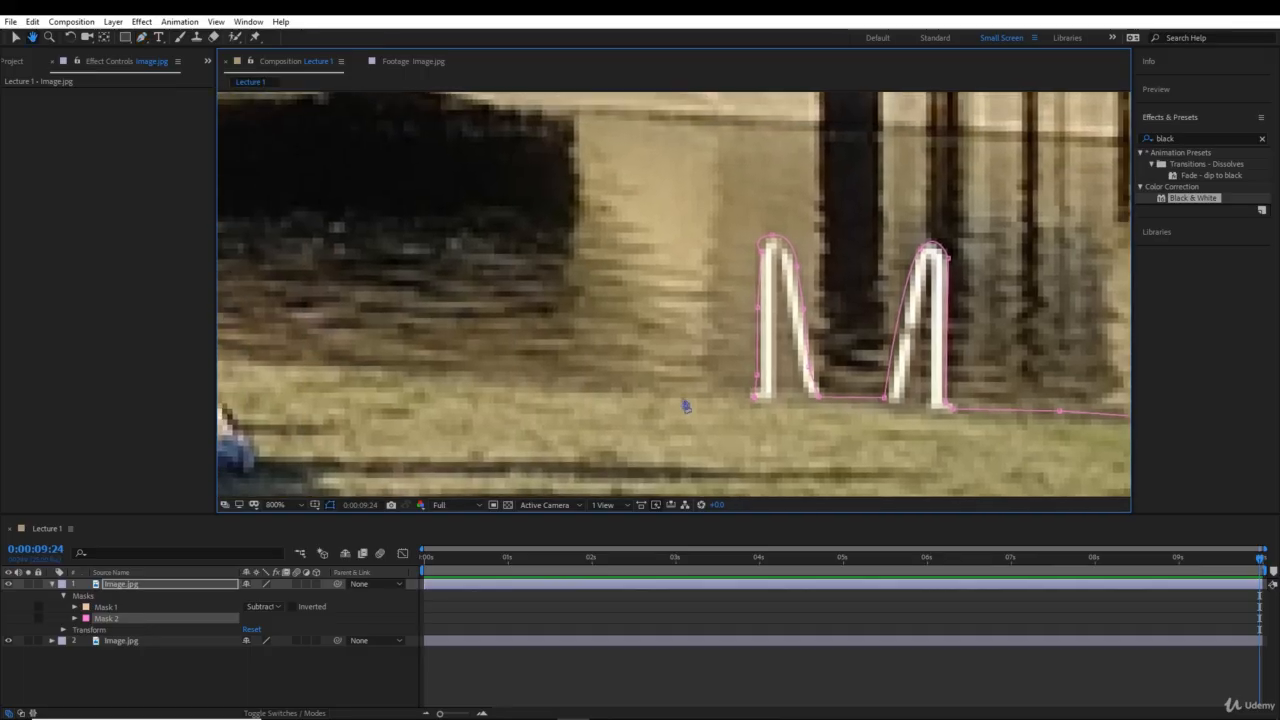
- Extend the mask path along the grass and river boundary from the ladder to the back of the man in the blue shirt
click(590, 393)
drag(450, 381, 1088, 405)
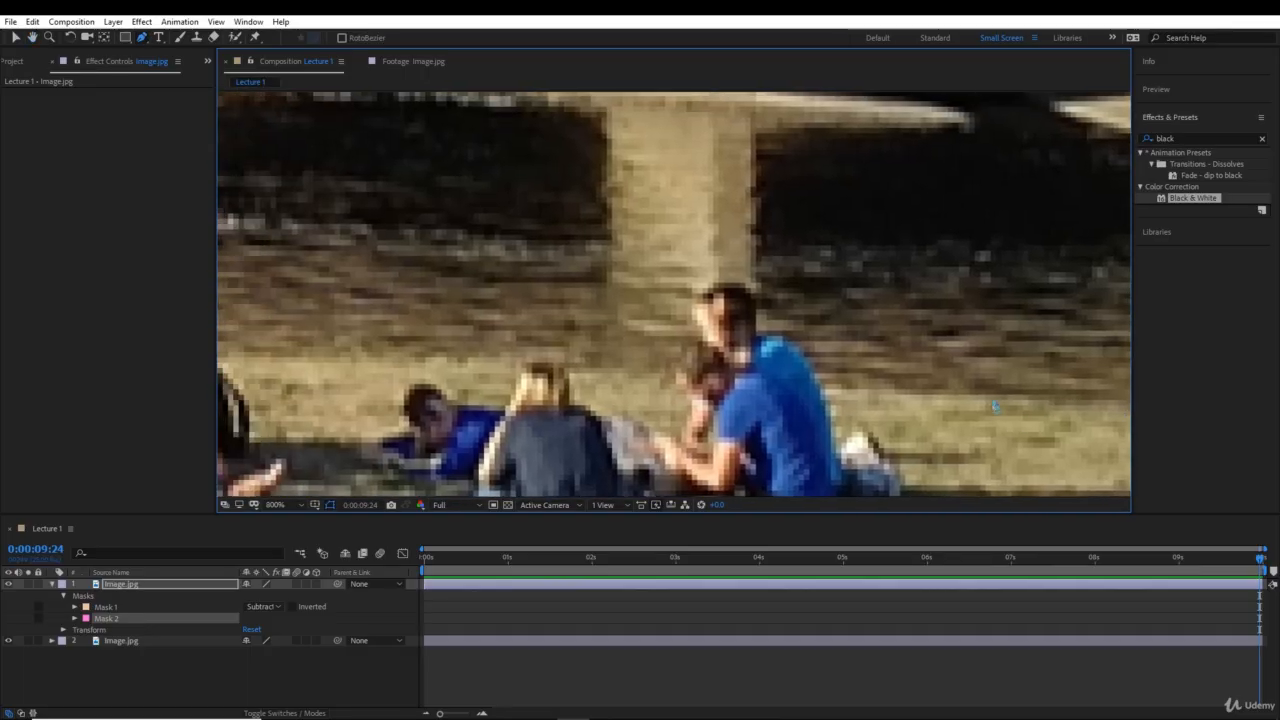
click(991, 399)
click(877, 394)
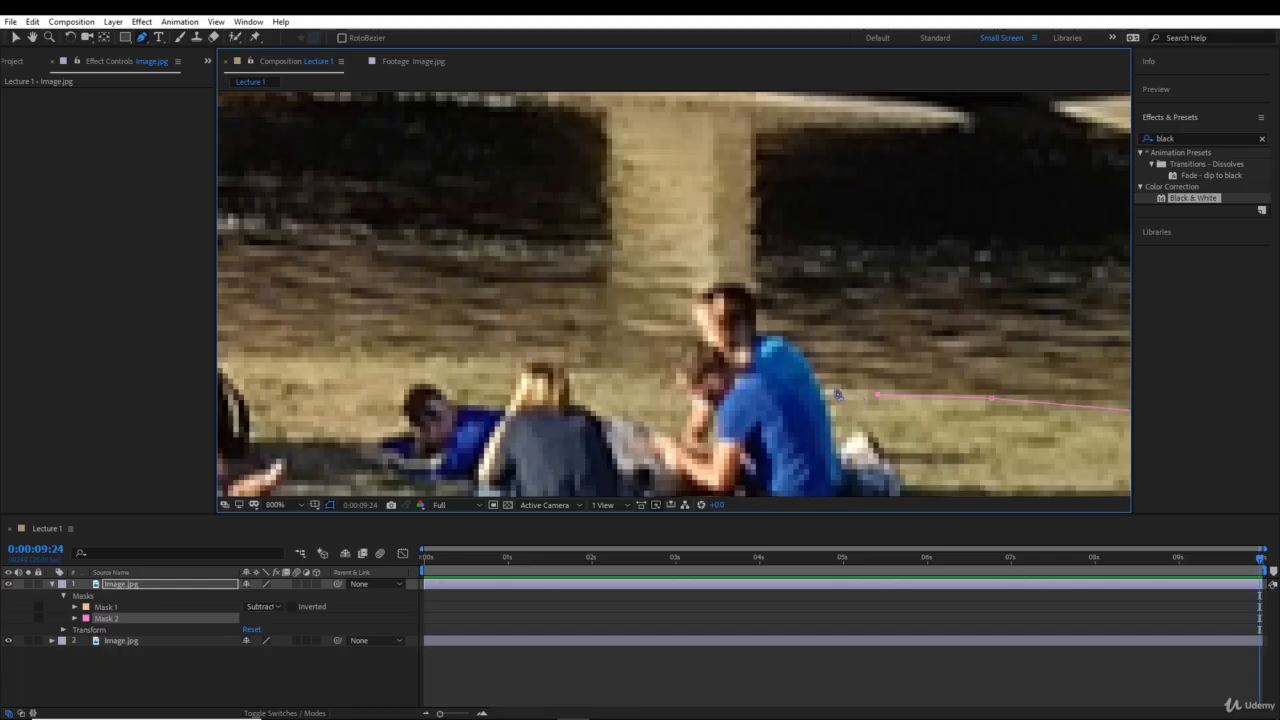
click(821, 389)
- Trace the mask path around the blue-shirted man's shoulder and head, down to the head of the person in front of him
click(806, 356)
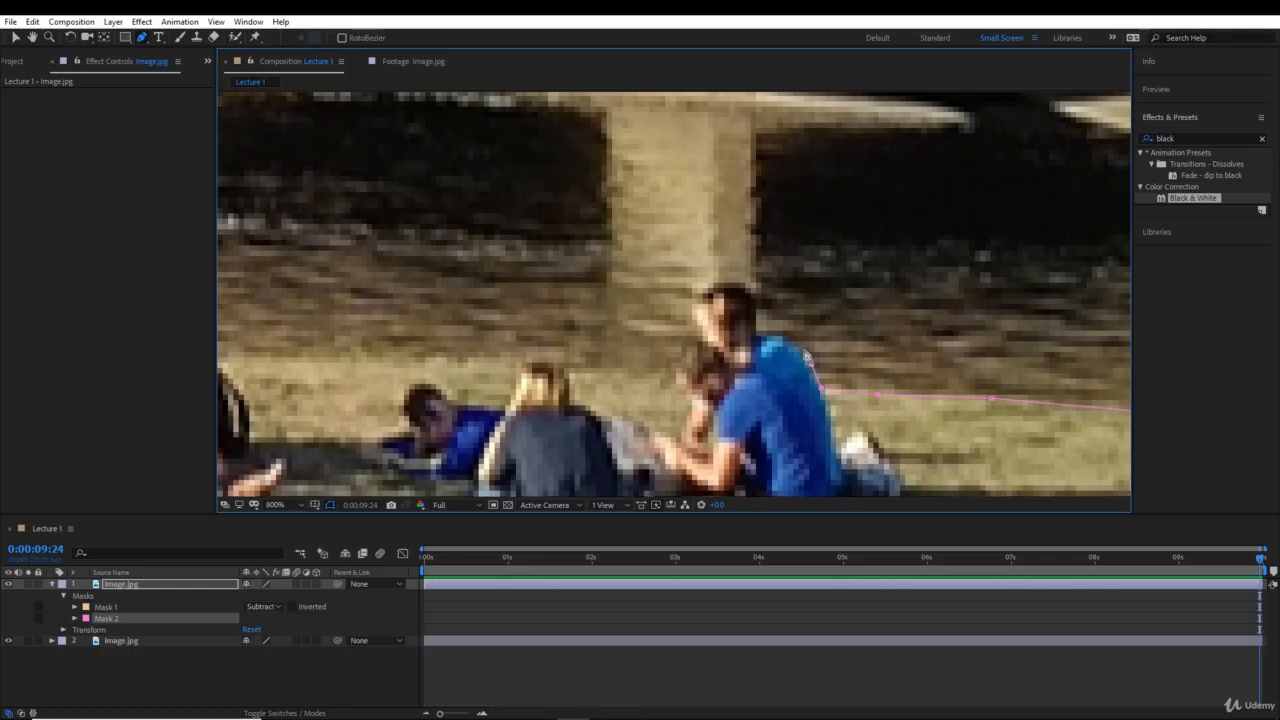
click(795, 343)
click(777, 332)
click(758, 338)
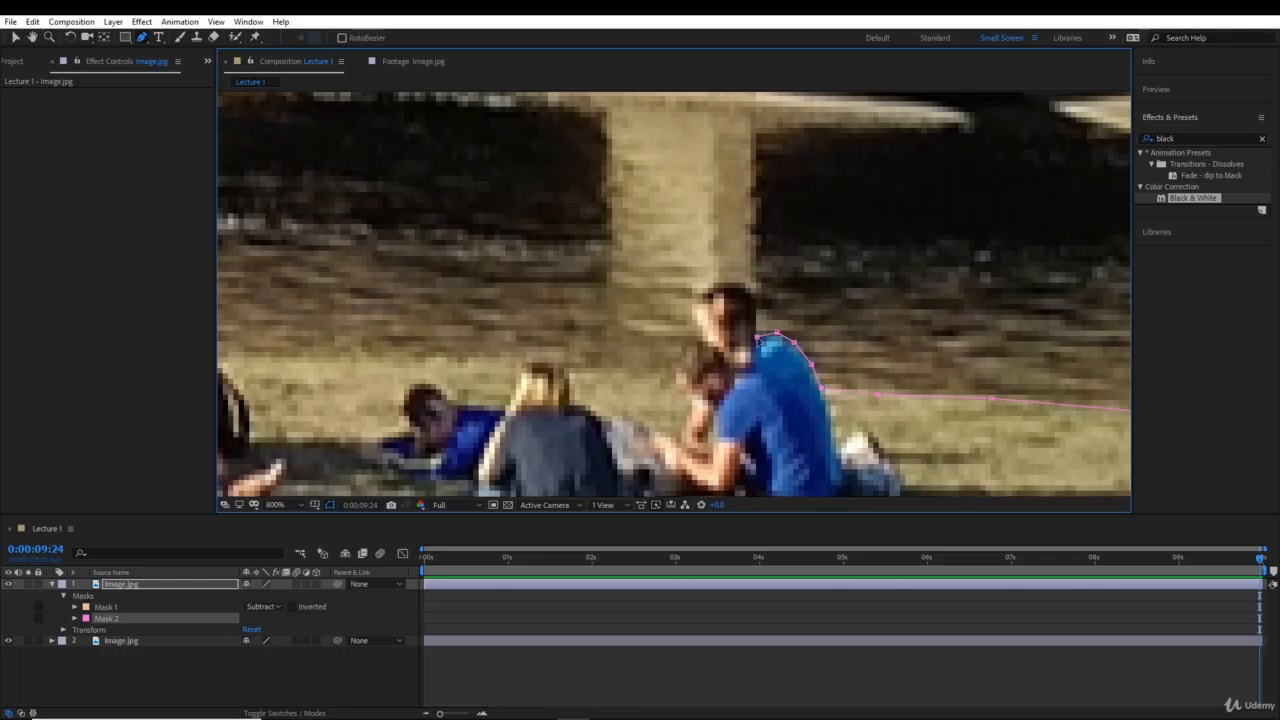
click(757, 305)
click(741, 285)
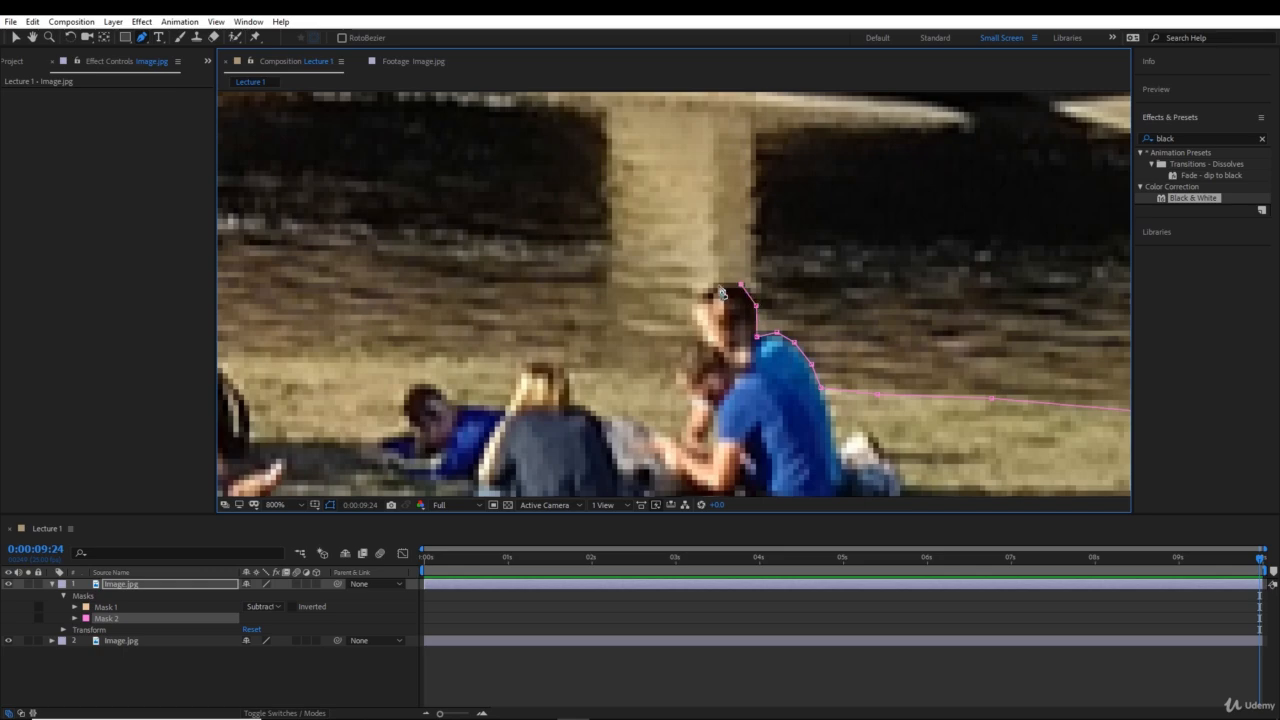
click(717, 285)
click(692, 296)
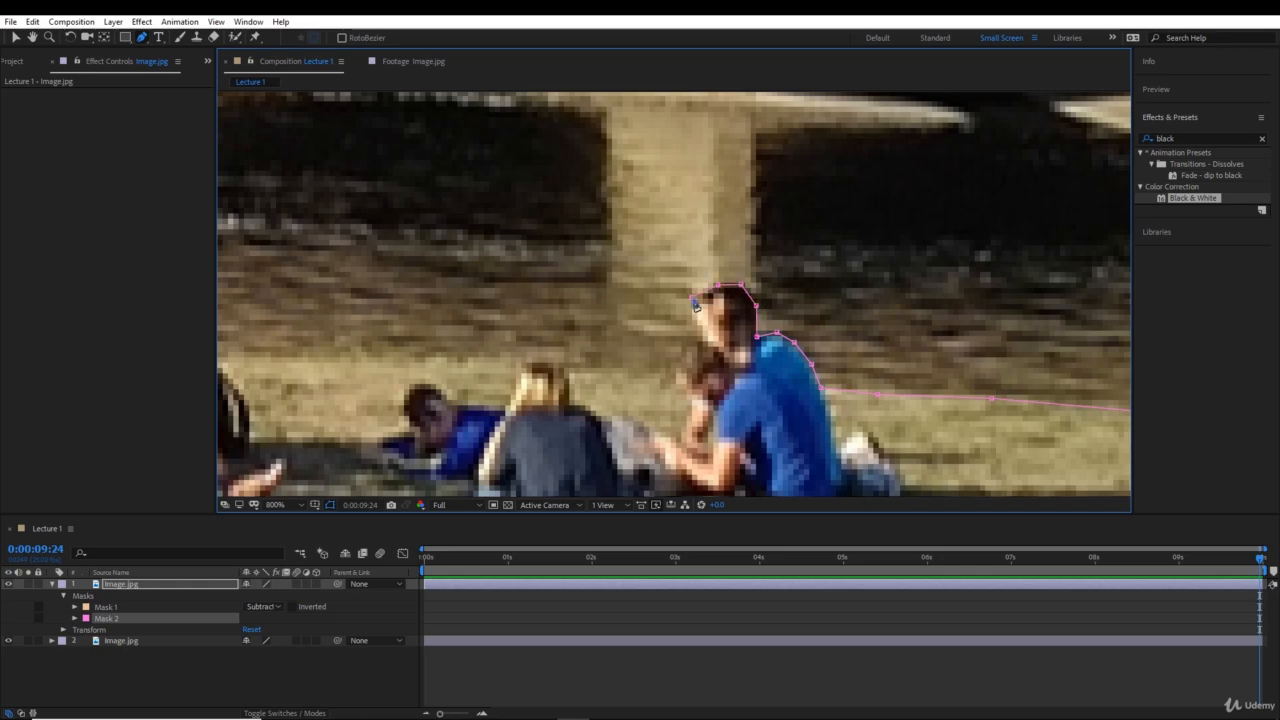
click(704, 355)
click(694, 367)
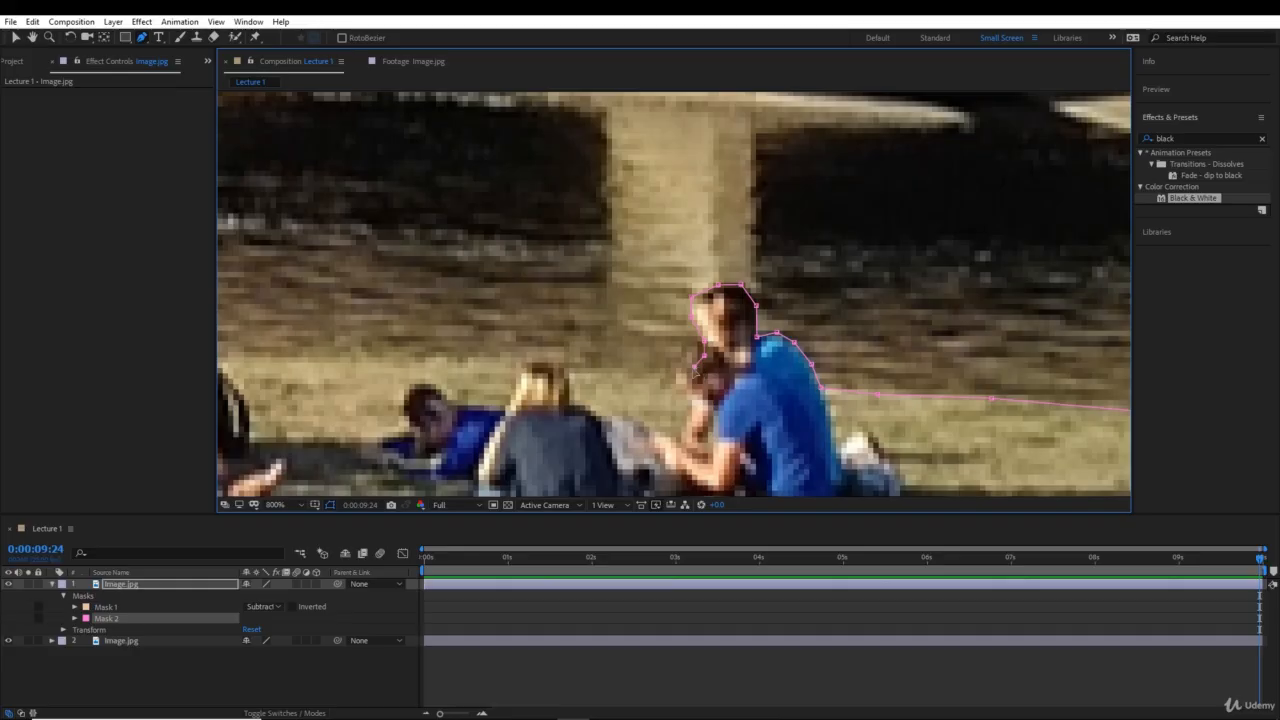
- Extend the mask path along the grass and river boundary, past the blonde and reclining people, to the arm of the person in the black top
scroll(690, 378, left, 5)
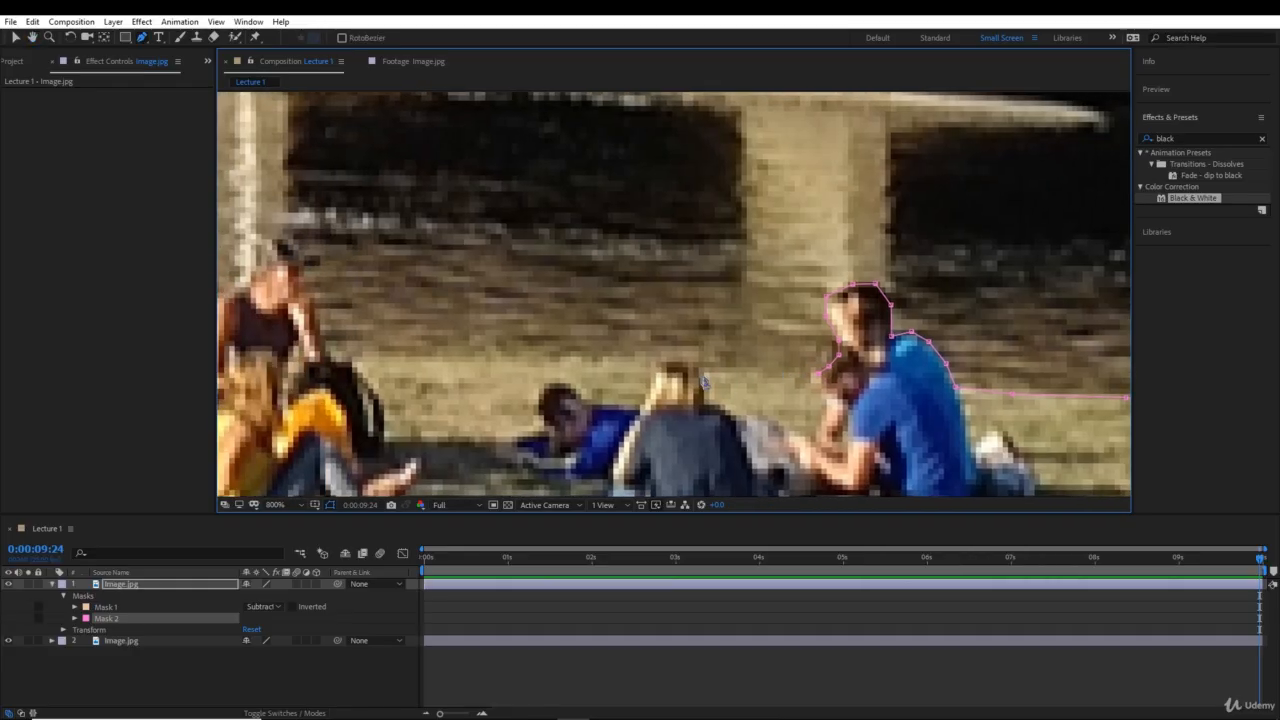
click(708, 362)
click(643, 355)
click(570, 352)
scroll(515, 355, left, 10)
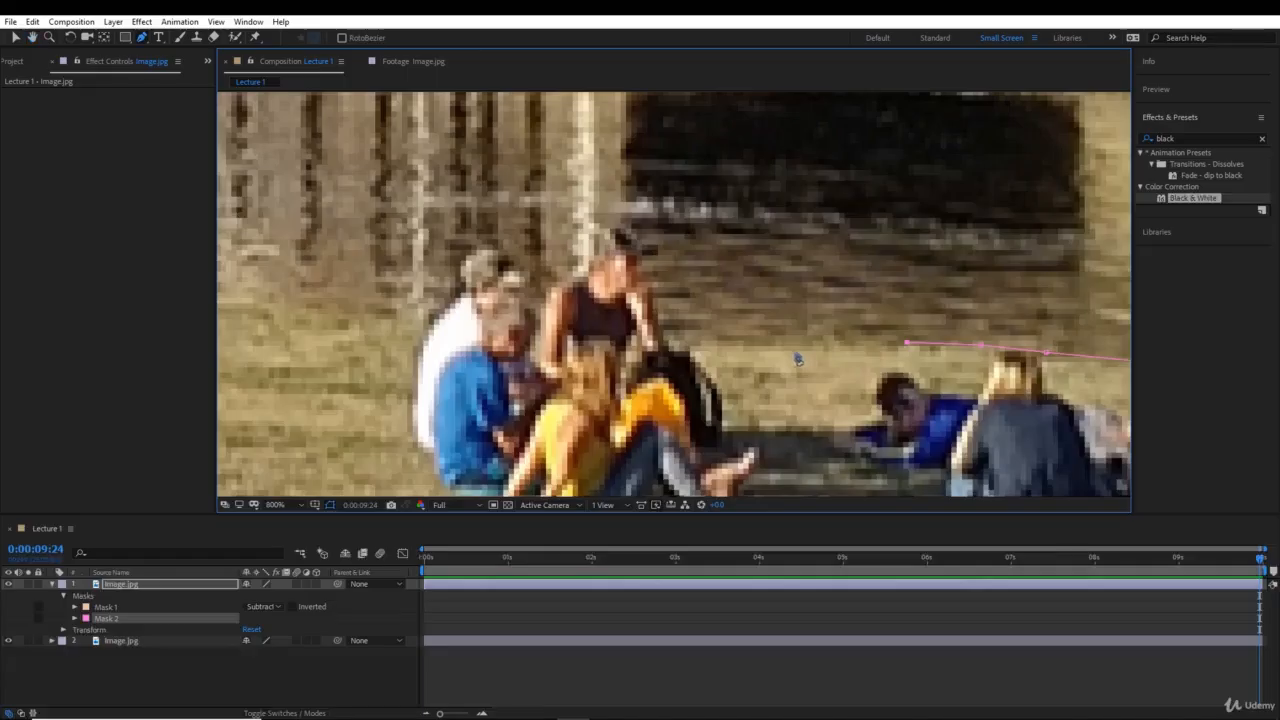
click(793, 345)
click(740, 345)
click(685, 346)
click(662, 343)
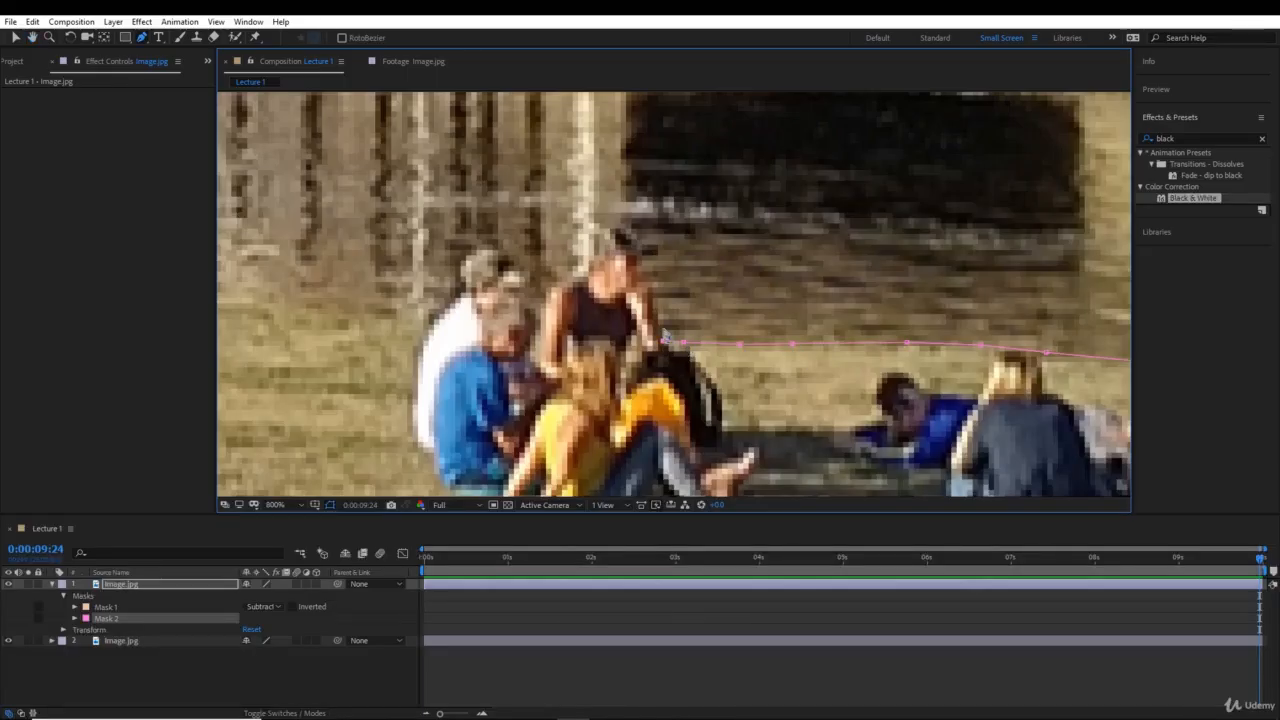
- Trace the mask path up the black-topped person's arm and face and over the top of the head
click(649, 302)
click(648, 288)
click(641, 259)
click(628, 233)
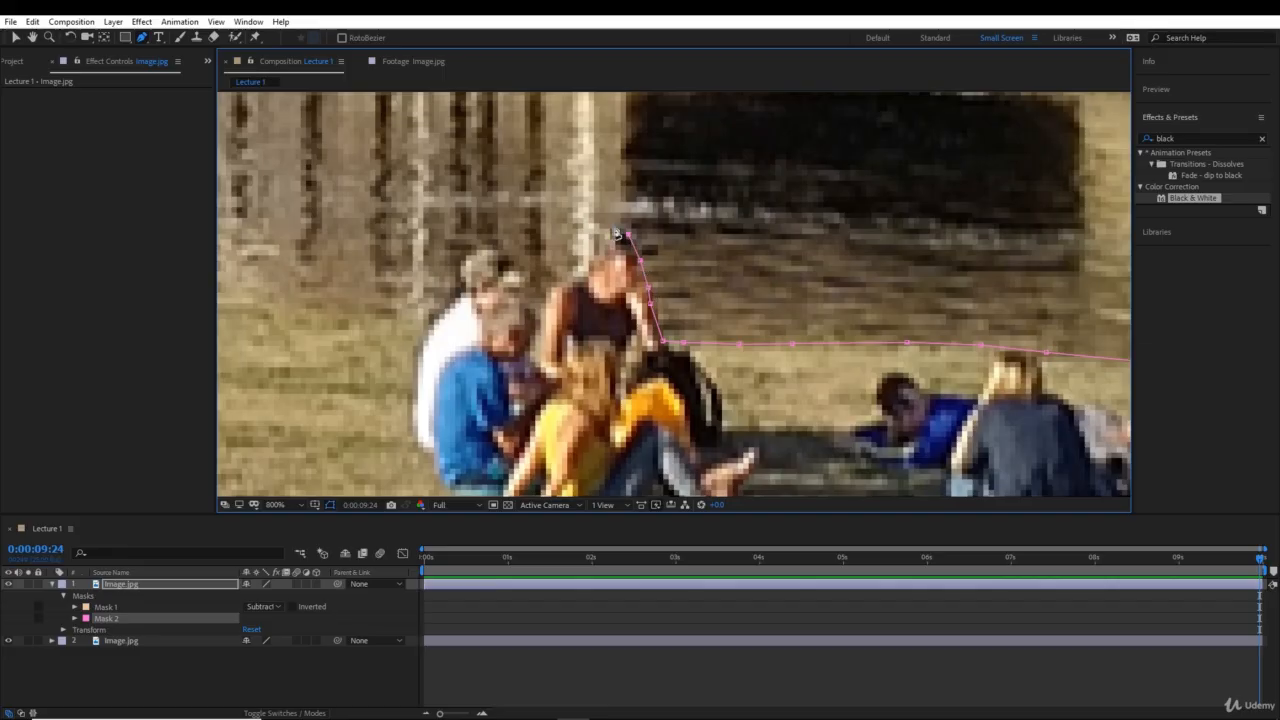
click(604, 226)
drag(610, 251, 771, 256)
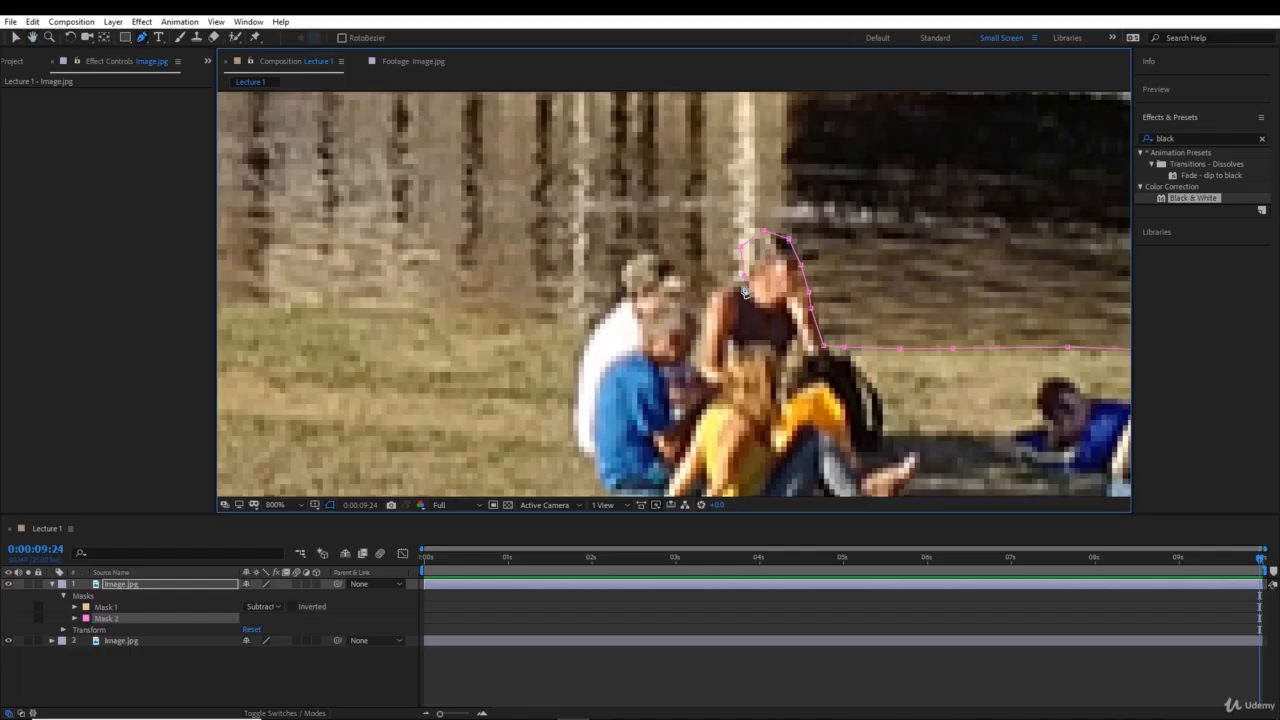
- Trace the mask path from the black-topped person's shoulder to the head of the neighbouring person in the white shirt
click(702, 301)
click(700, 320)
click(681, 280)
click(677, 272)
- Extend the mask path along the grass and river boundary from the white-shirted person to the feet of the reclining woman in the far group
scroll(603, 320, left, 5)
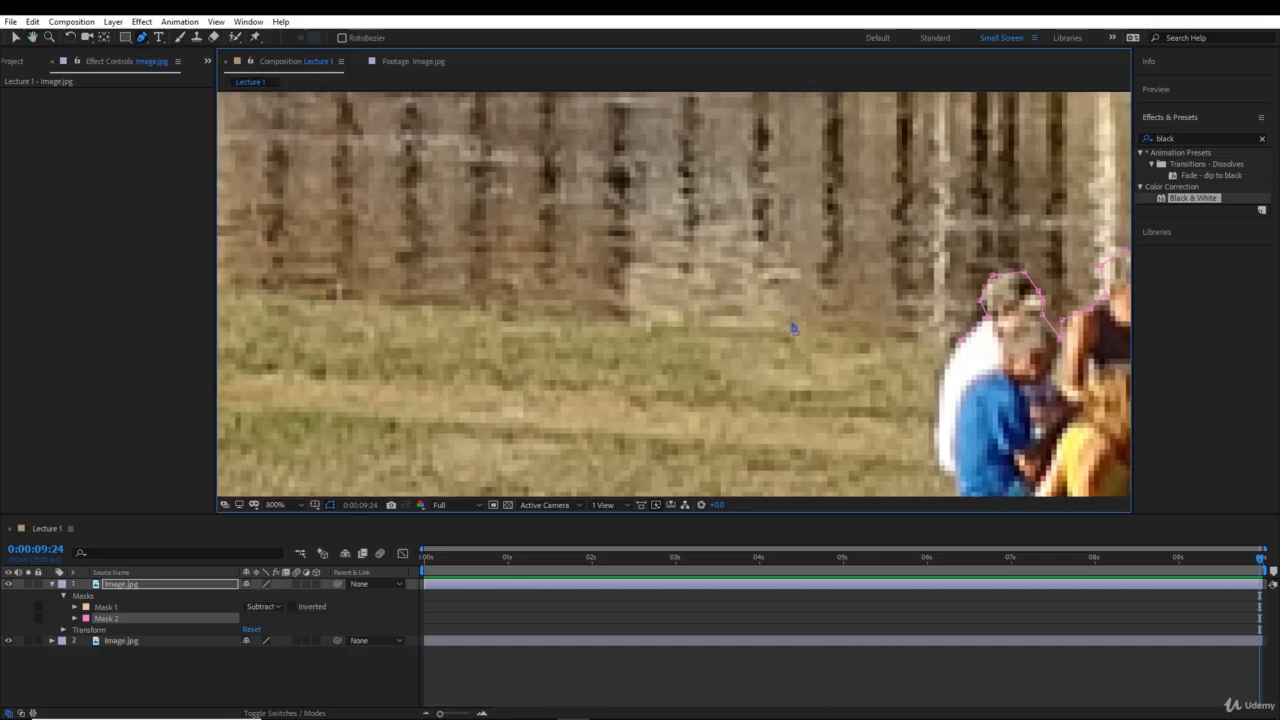
click(688, 326)
key(comma)
key(period)
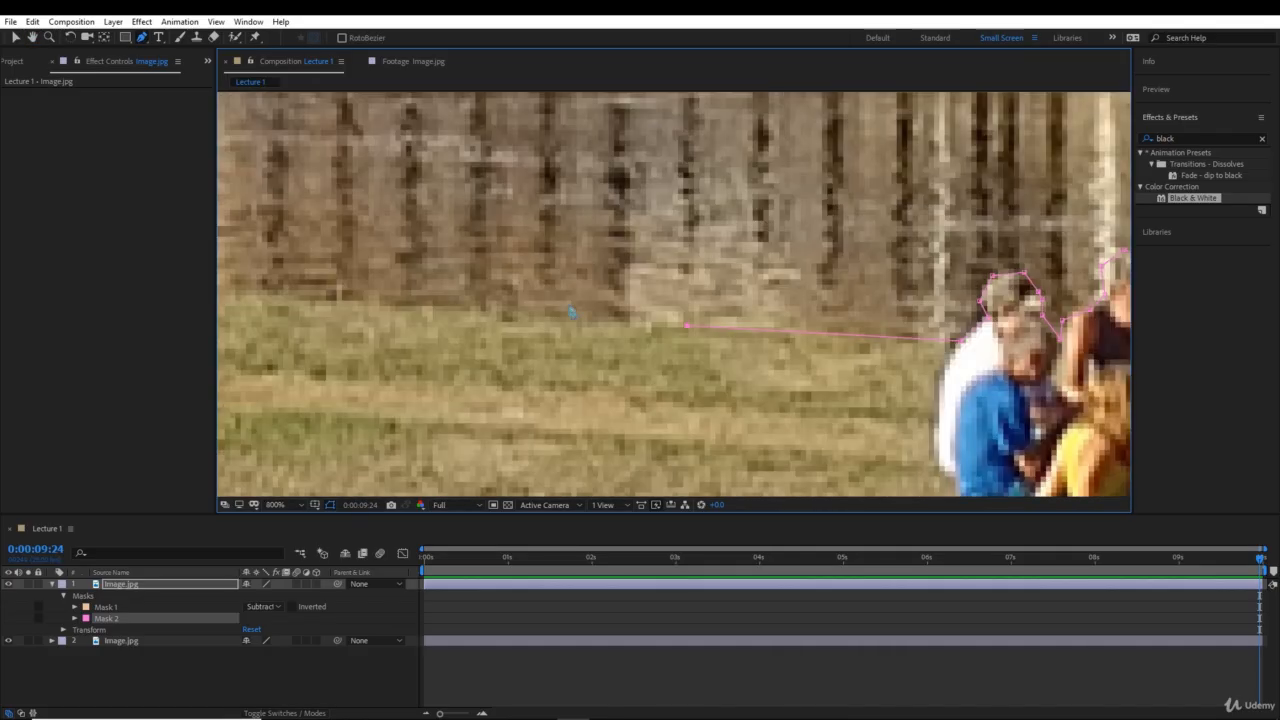
click(457, 311)
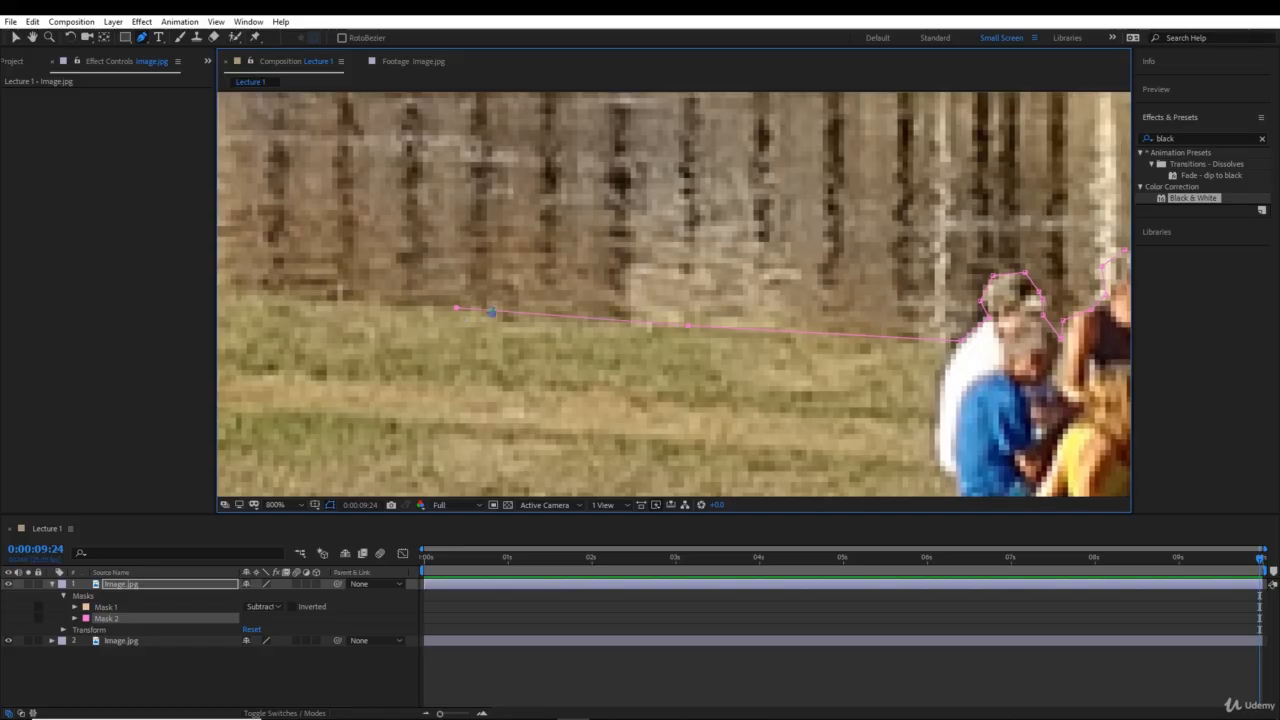
drag(494, 311, 1091, 351)
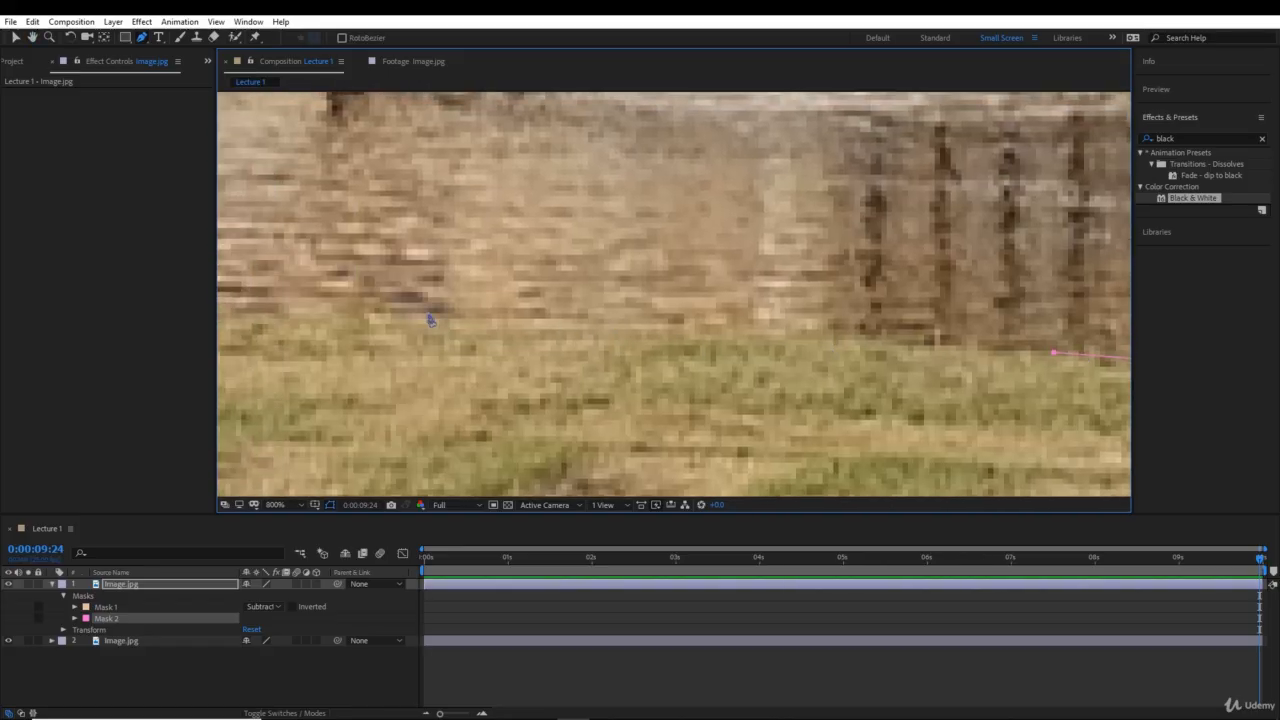
click(404, 318)
key(comma)
key(comma)
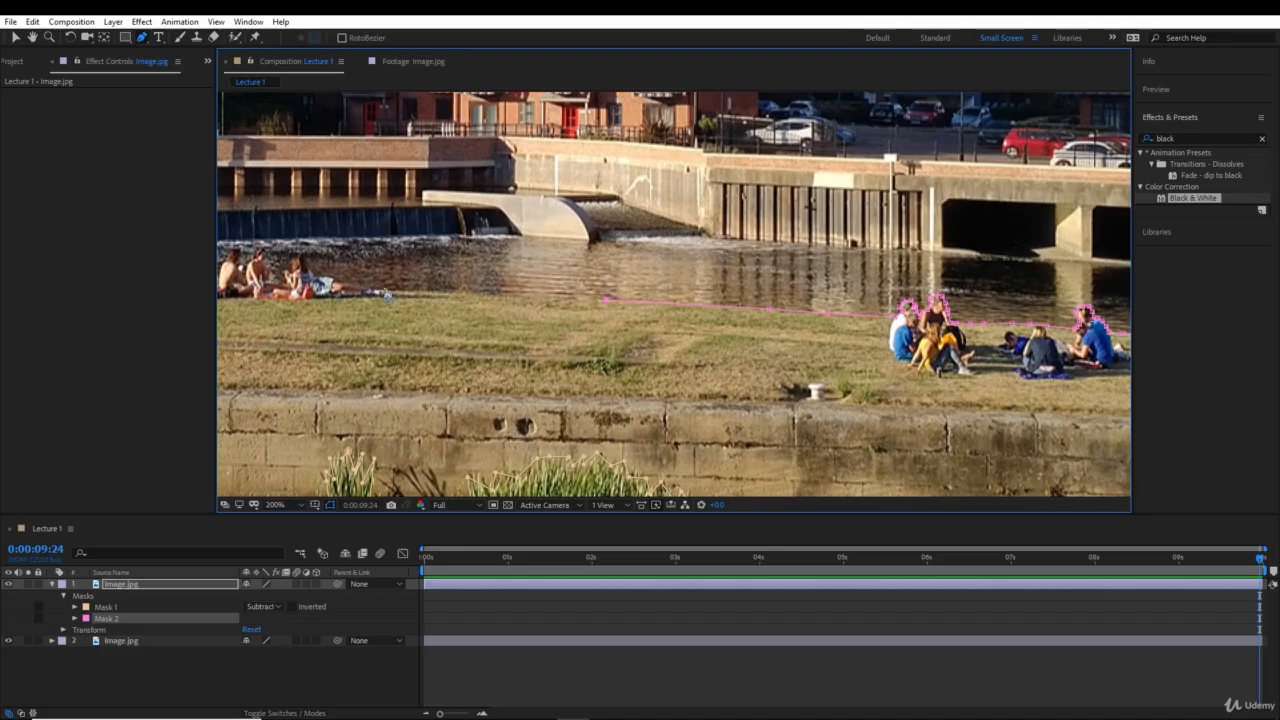
click(378, 294)
key(period)
key(period)
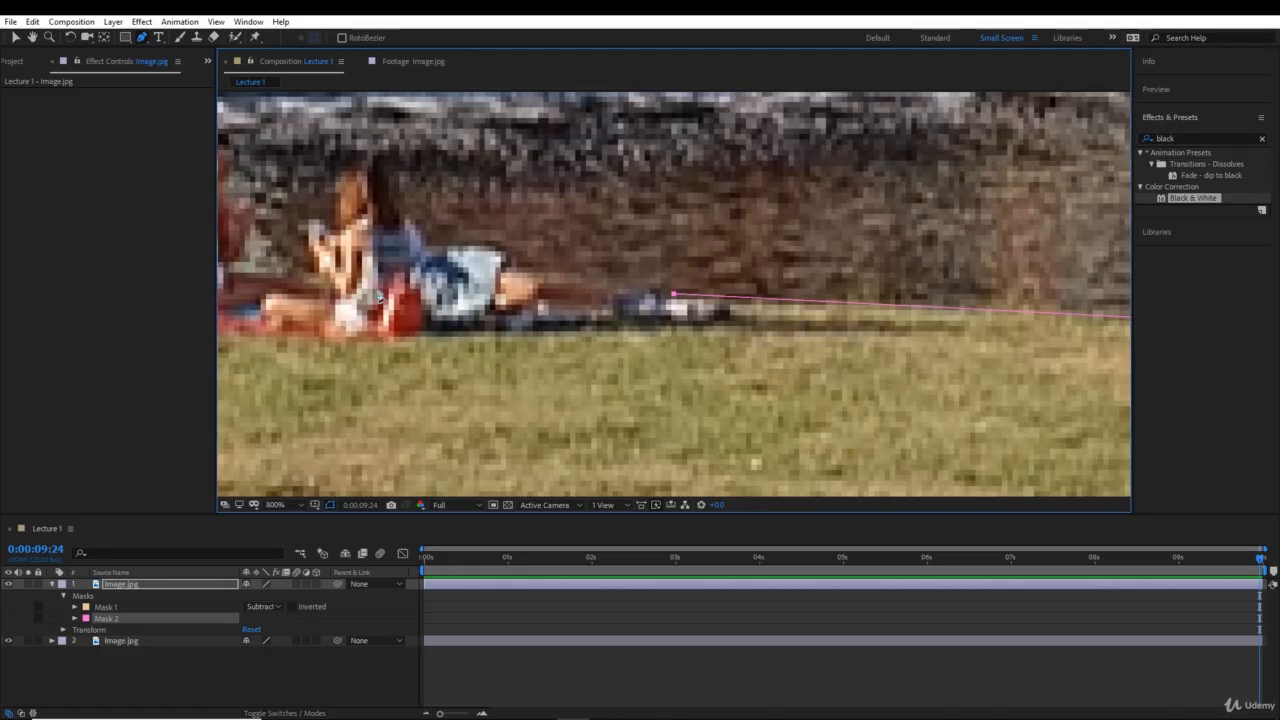
- Trace the mask path along the reclining woman's legs, pale skirt and back up to the top of her head
key(period)
drag(431, 291, 968, 440)
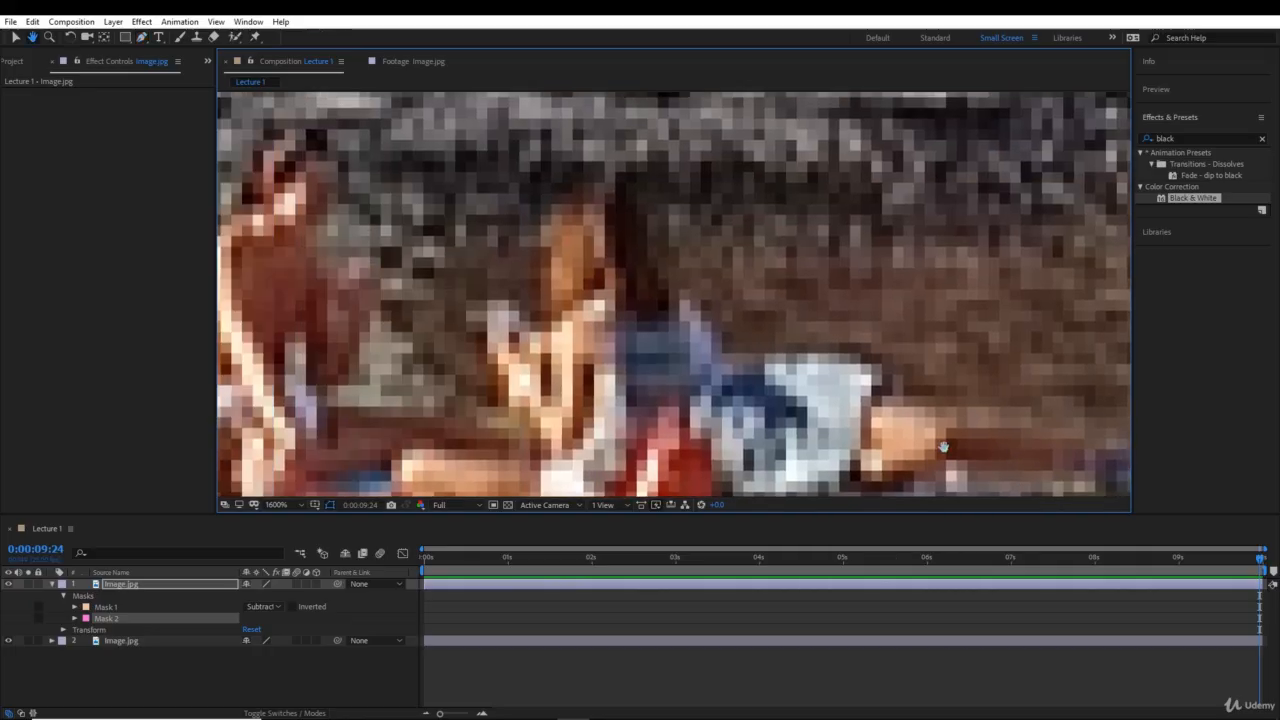
click(1063, 437)
click(941, 411)
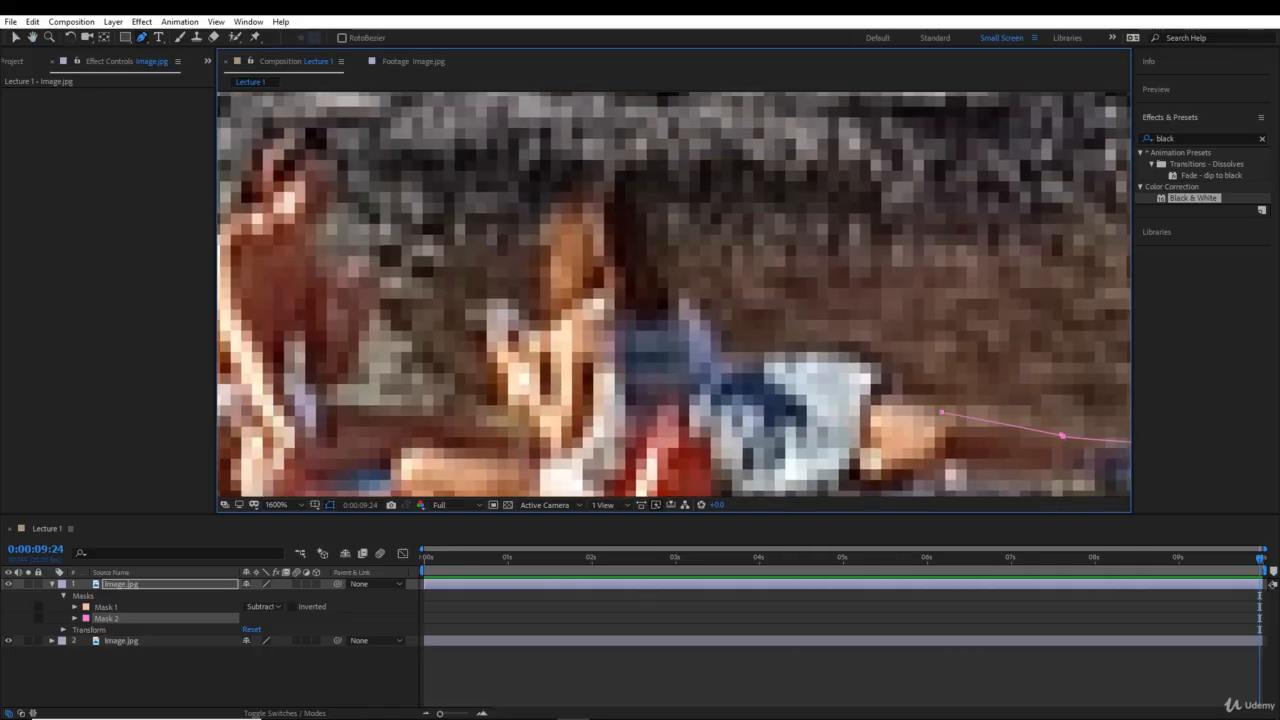
click(892, 383)
drag(858, 355, 843, 355)
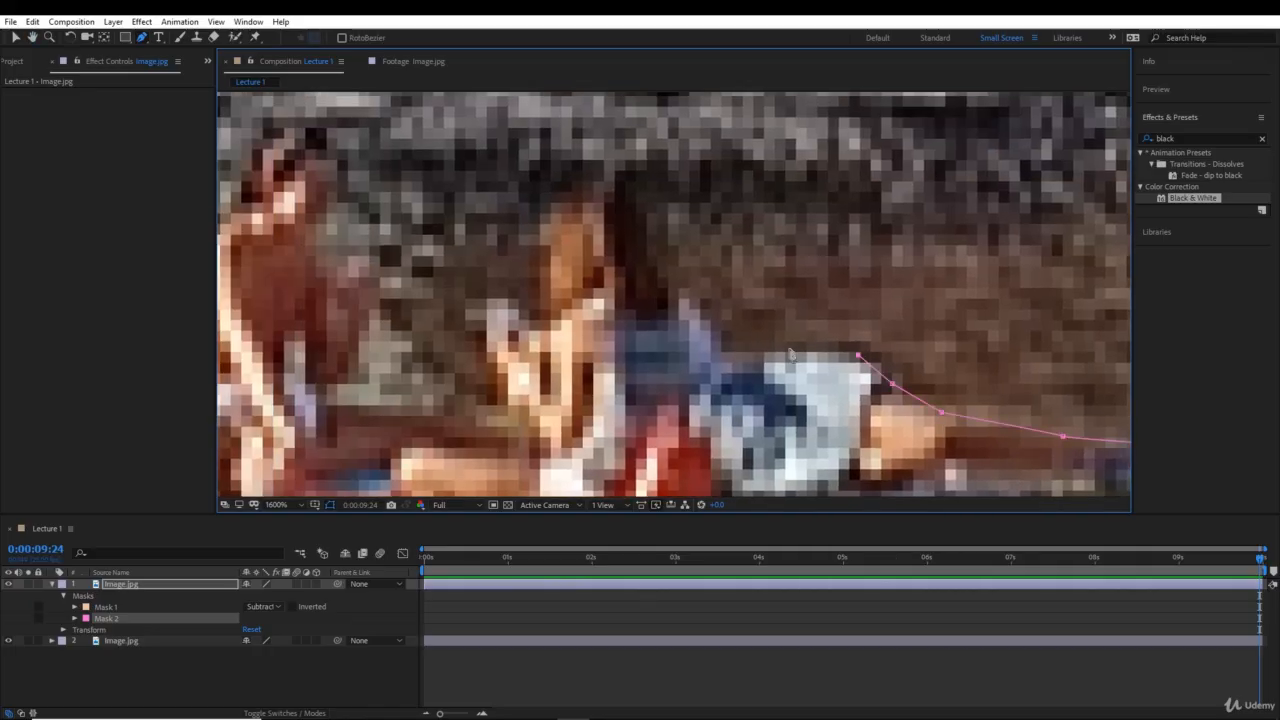
click(722, 351)
click(707, 319)
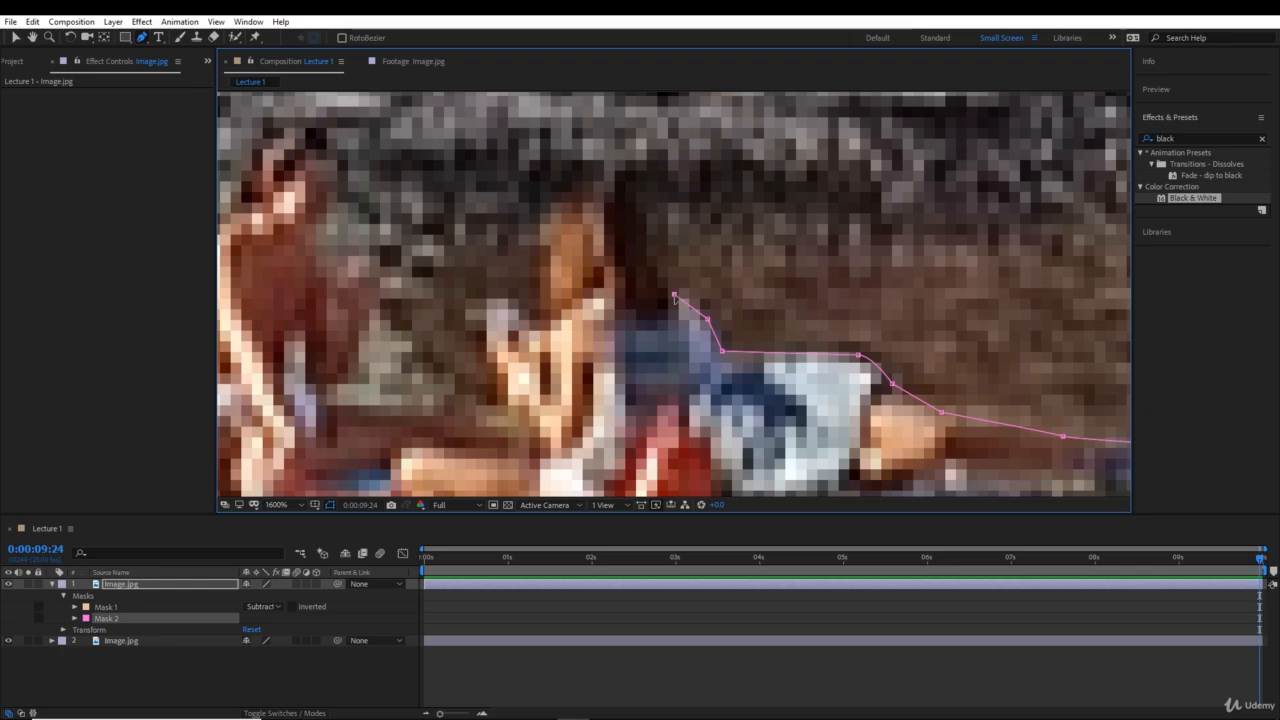
scroll(676, 298, down, 3)
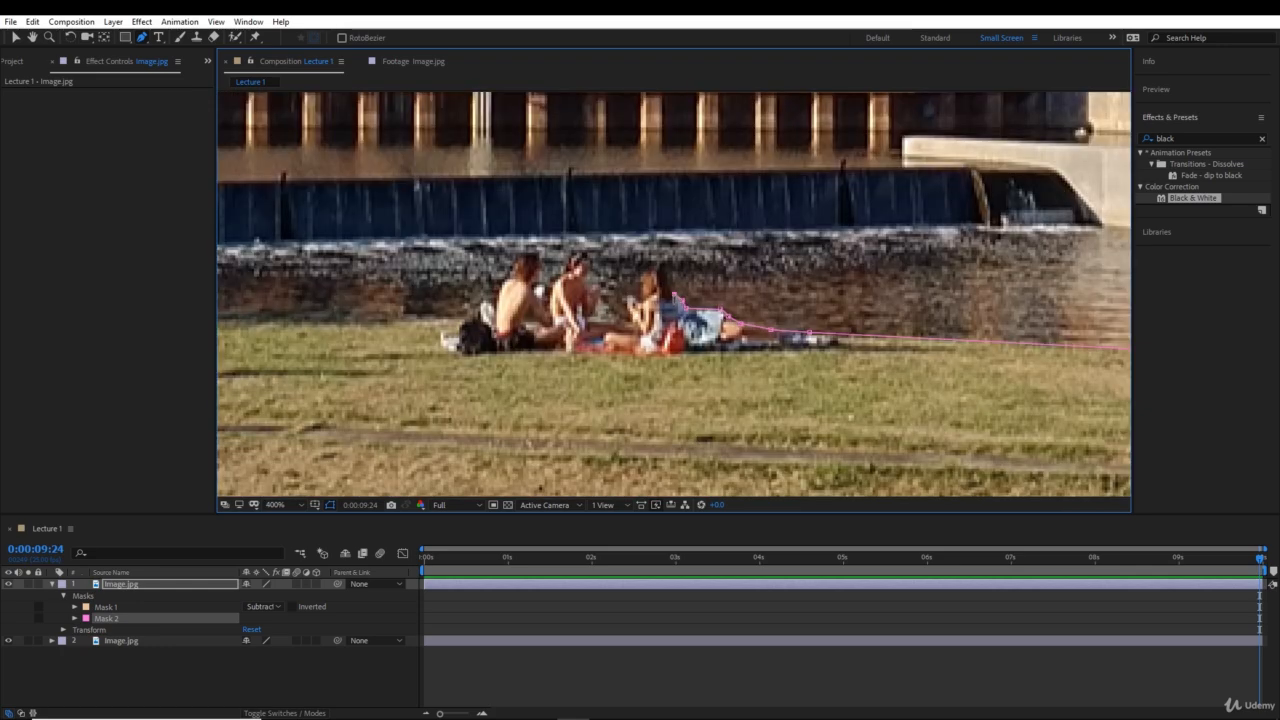
click(655, 264)
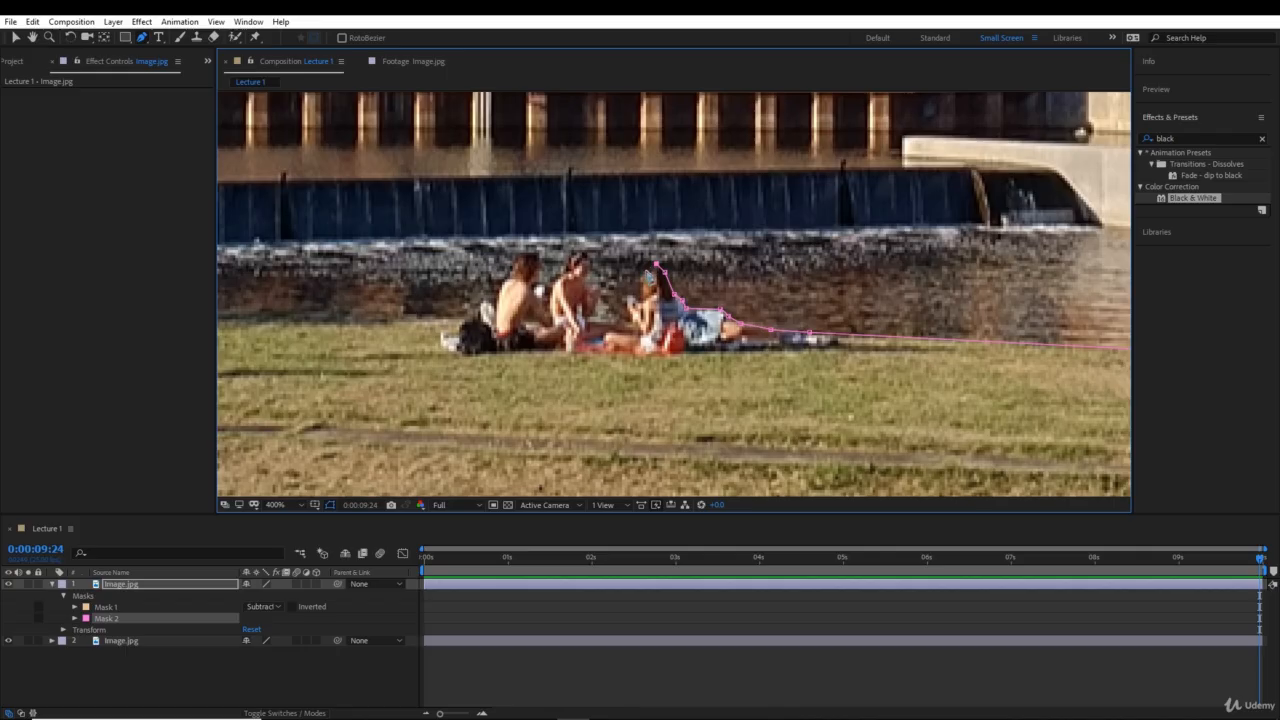
- Trace the mask path from the reclining woman's head around the other two seated people to the bag beside them
click(640, 304)
click(633, 294)
click(625, 316)
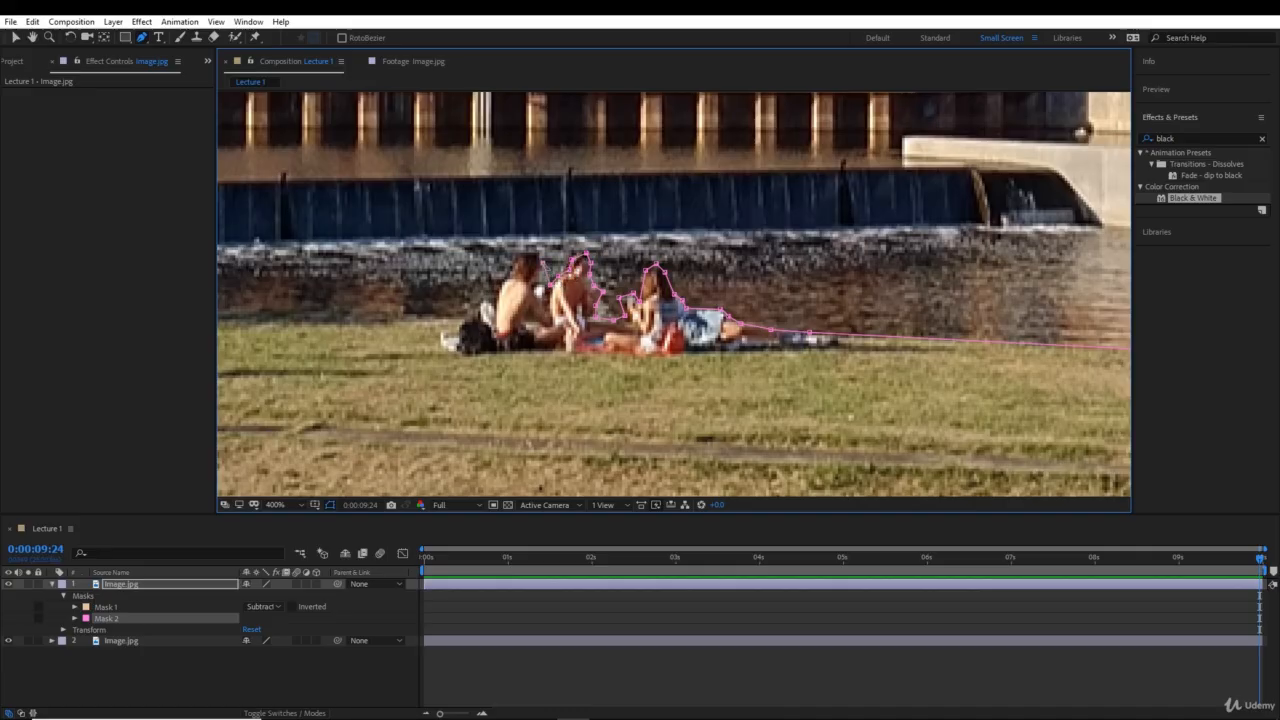
click(536, 254)
click(517, 250)
drag(507, 328, 617, 335)
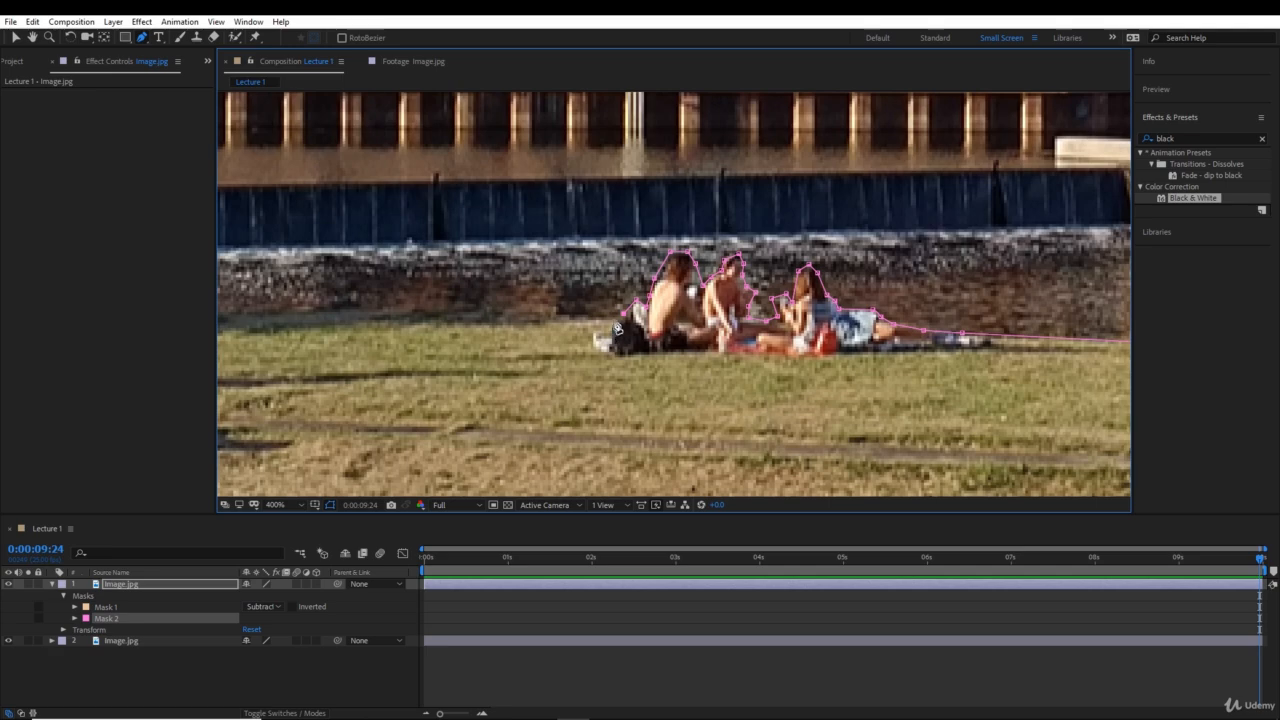
- Extend the mask path along the grass and river boundary from the seated group to the end of the metal fence
drag(464, 313, 790, 323)
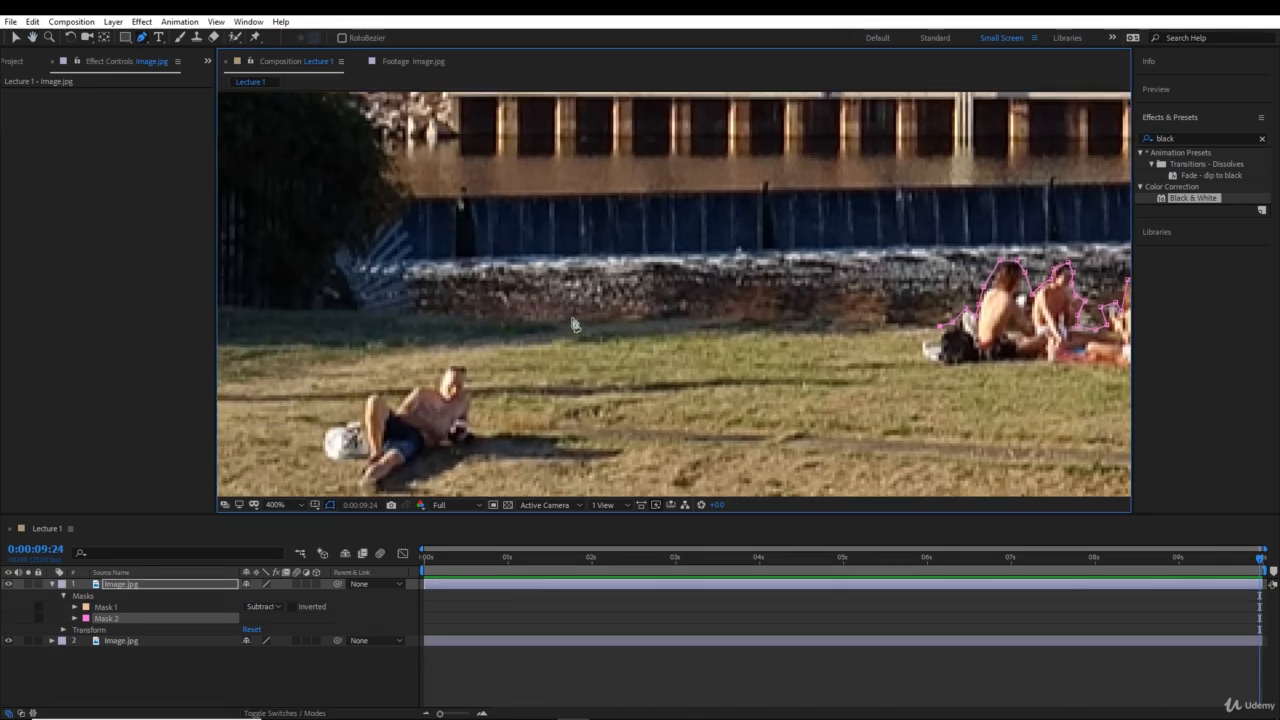
drag(408, 323, 880, 403)
click(943, 313)
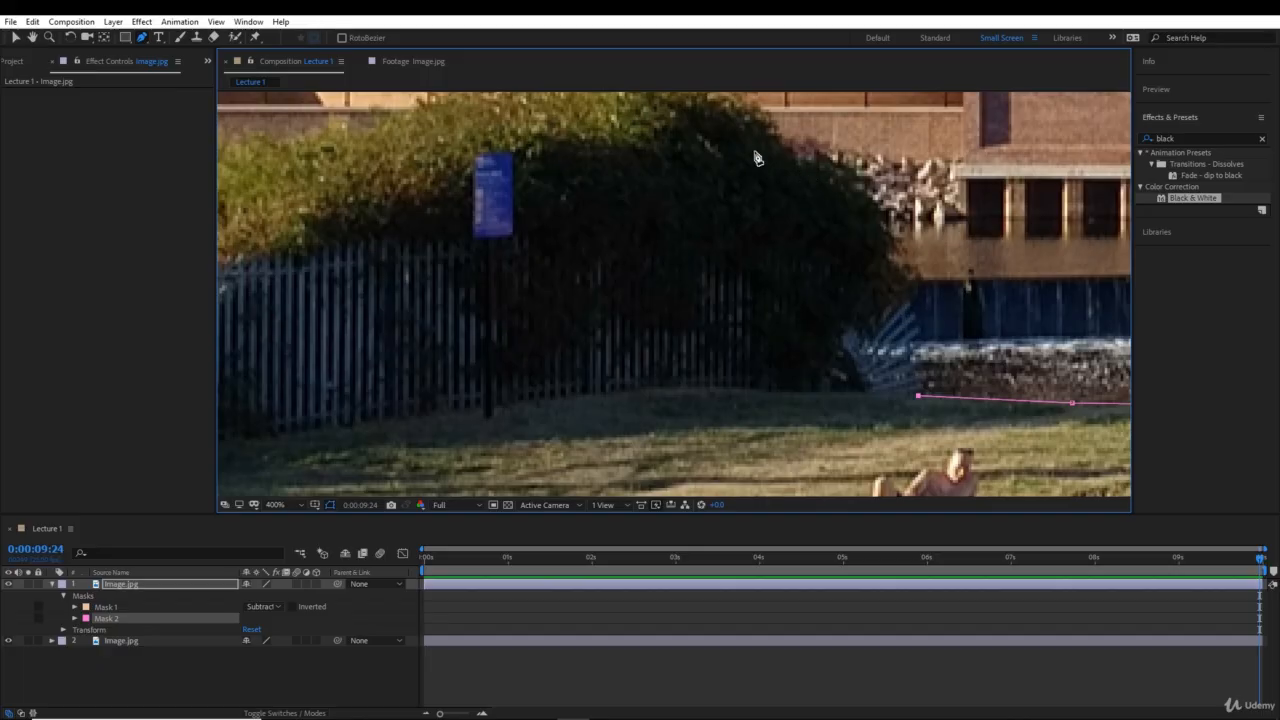
- Start outlining the lowest slat at the river end of the metal fence with the mask path
drag(678, 173, 786, 366)
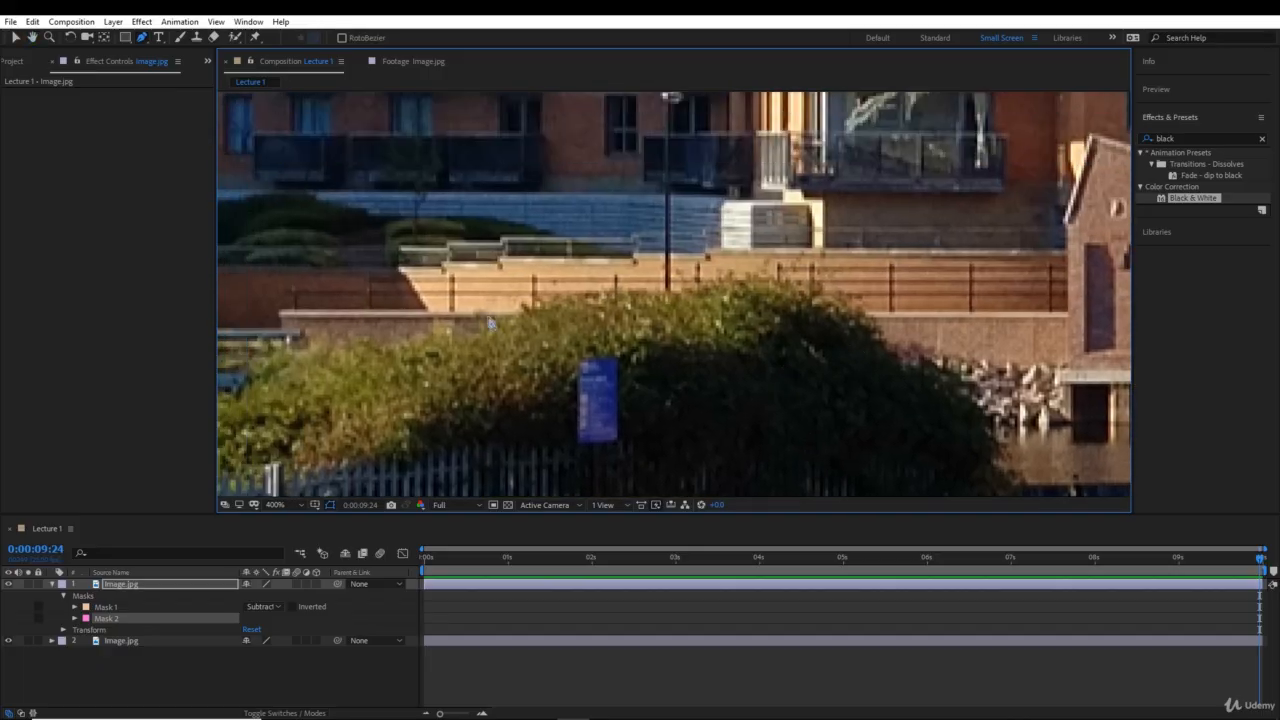
drag(416, 377, 258, 236)
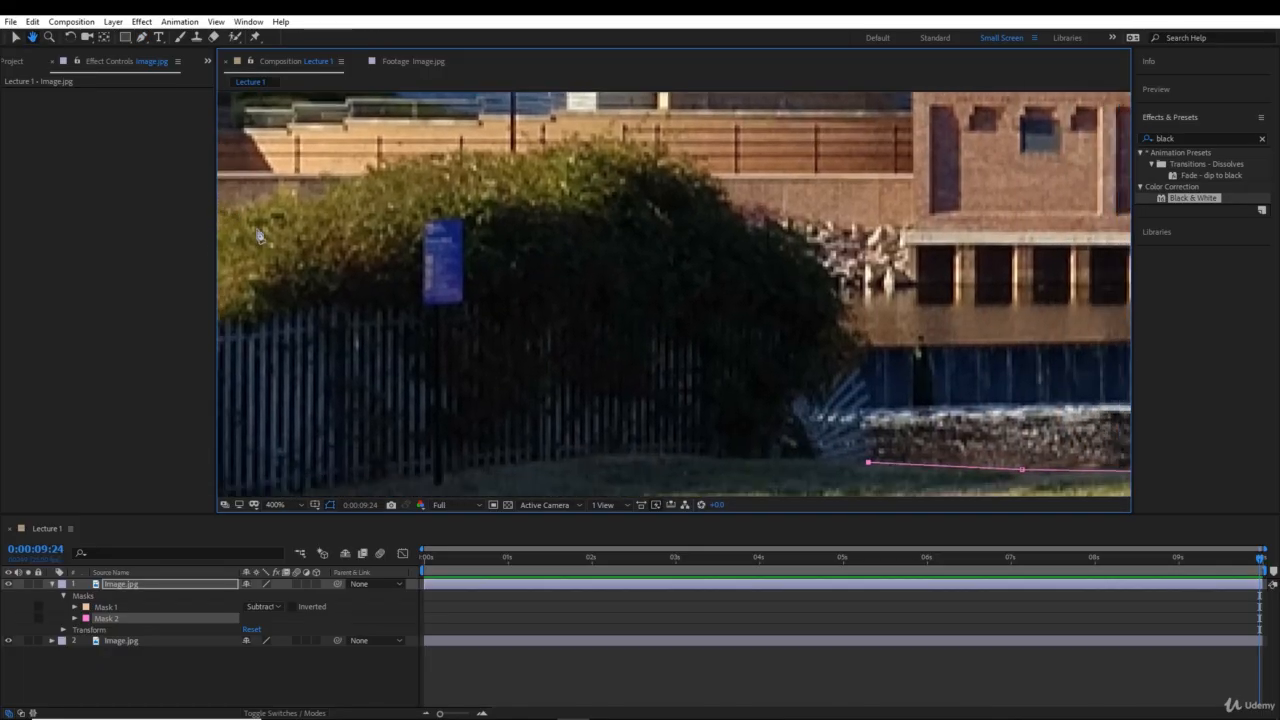
key(period)
key(period)
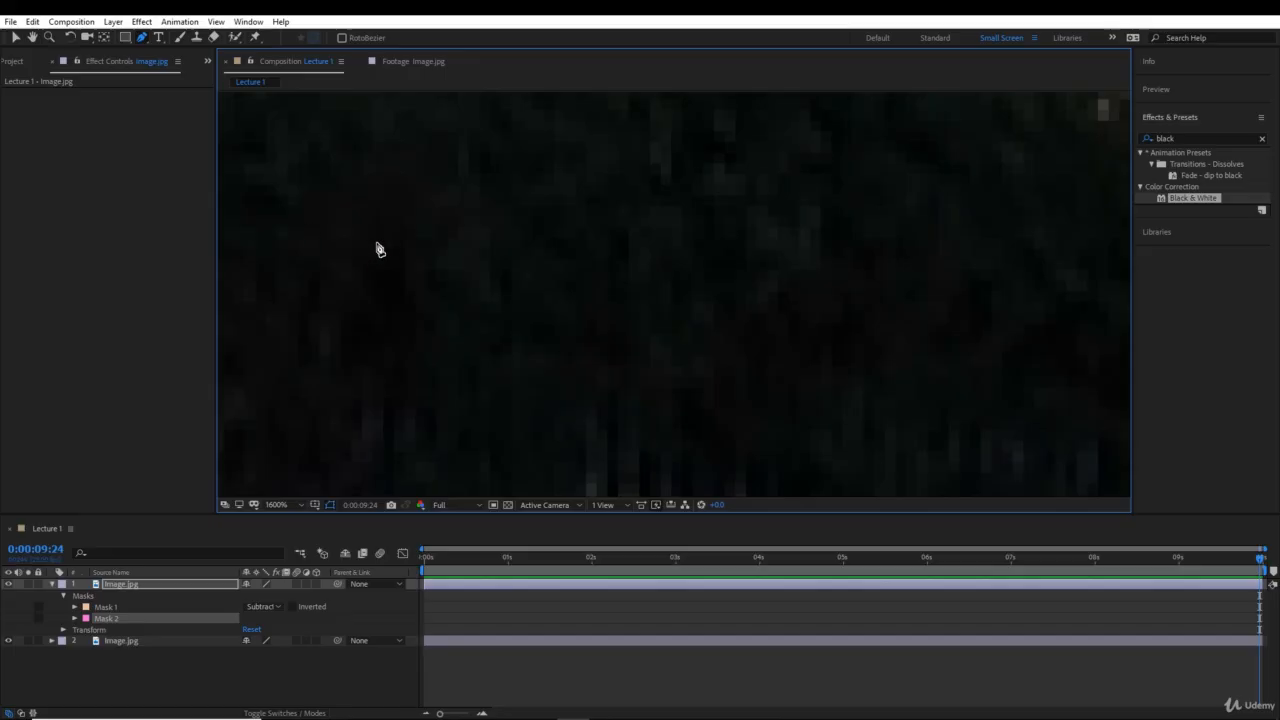
mouse_move(760, 430)
mouse_down()
mouse_move(700, 370)
mouse_move(420, 210)
mouse_up()
drag(690, 440, 504, 114)
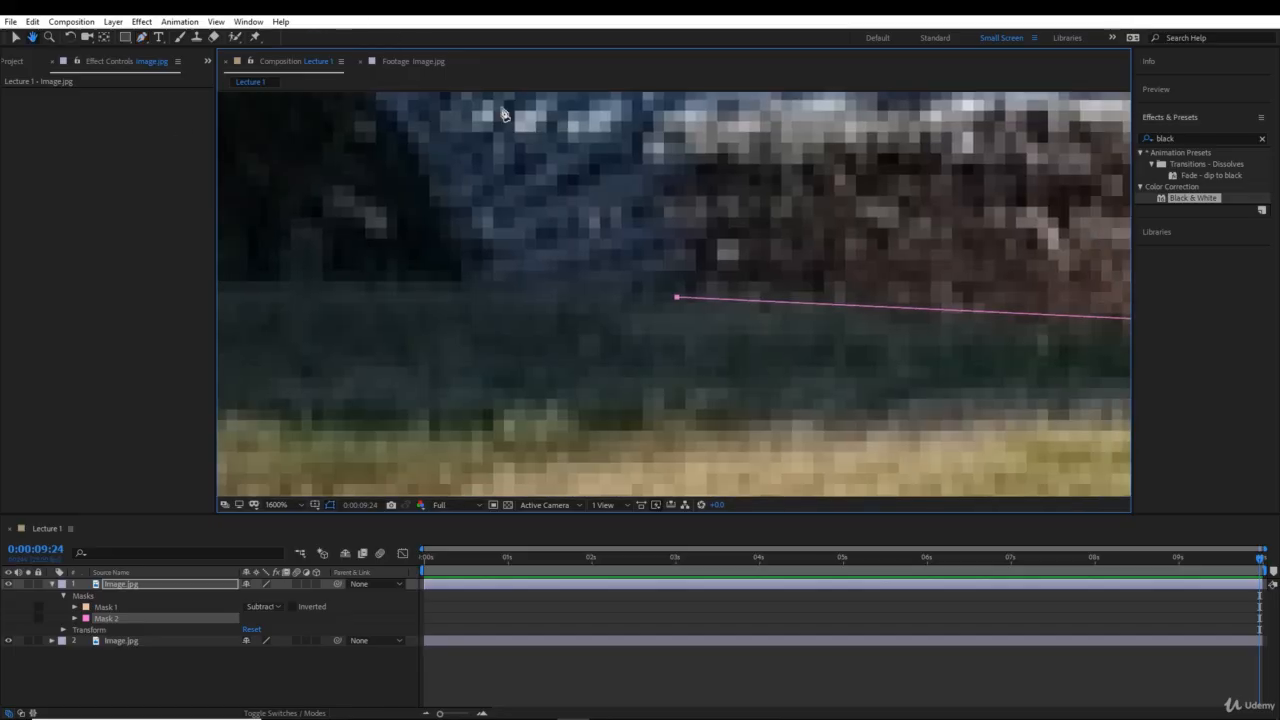
click(646, 293)
drag(646, 293, 688, 304)
click(651, 324)
click(687, 292)
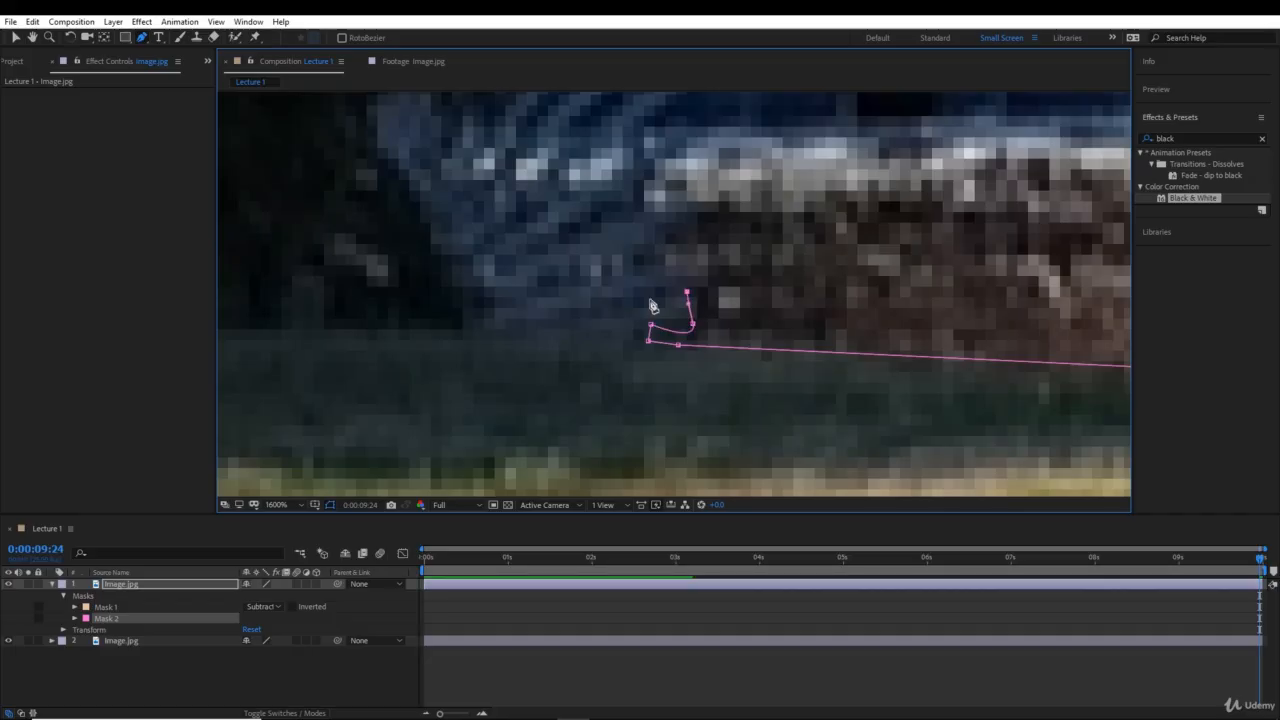
key(ctrl+z)
key(ctrl+z)
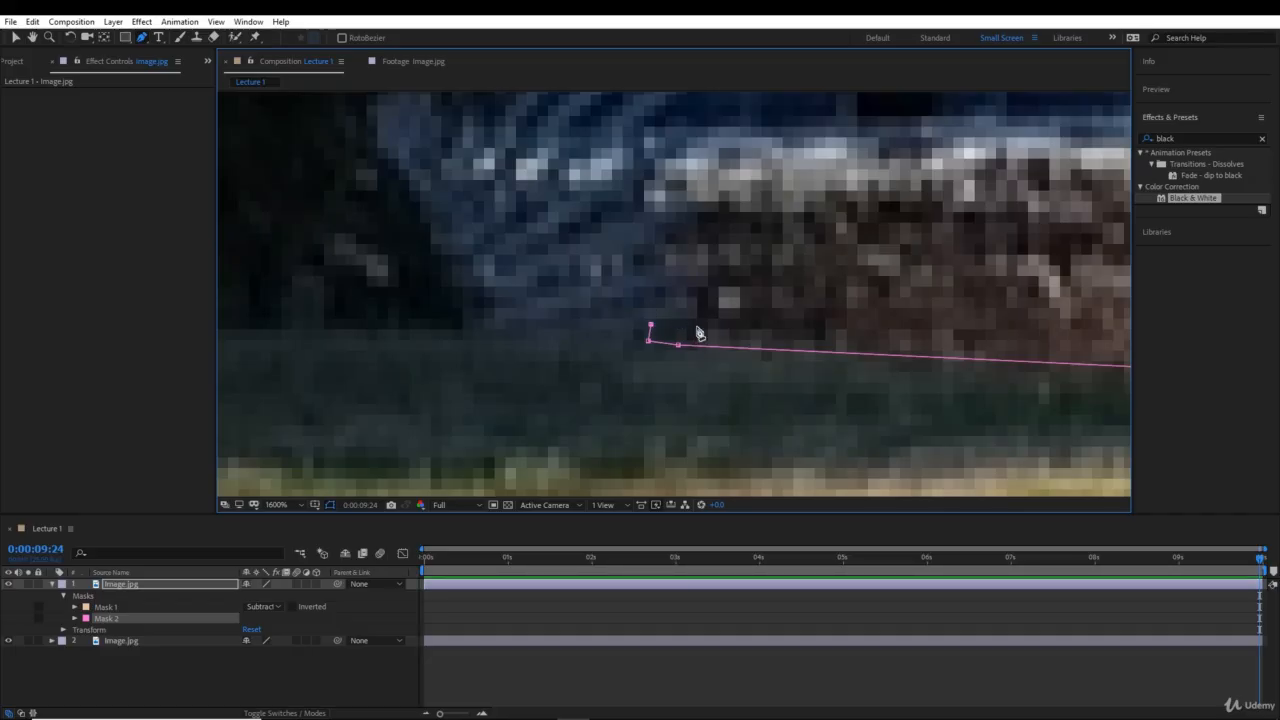
- Zigzag the mask path around the tips of the lower fence slats with straight segments
click(693, 323)
click(695, 301)
click(647, 303)
click(650, 281)
click(695, 277)
click(695, 256)
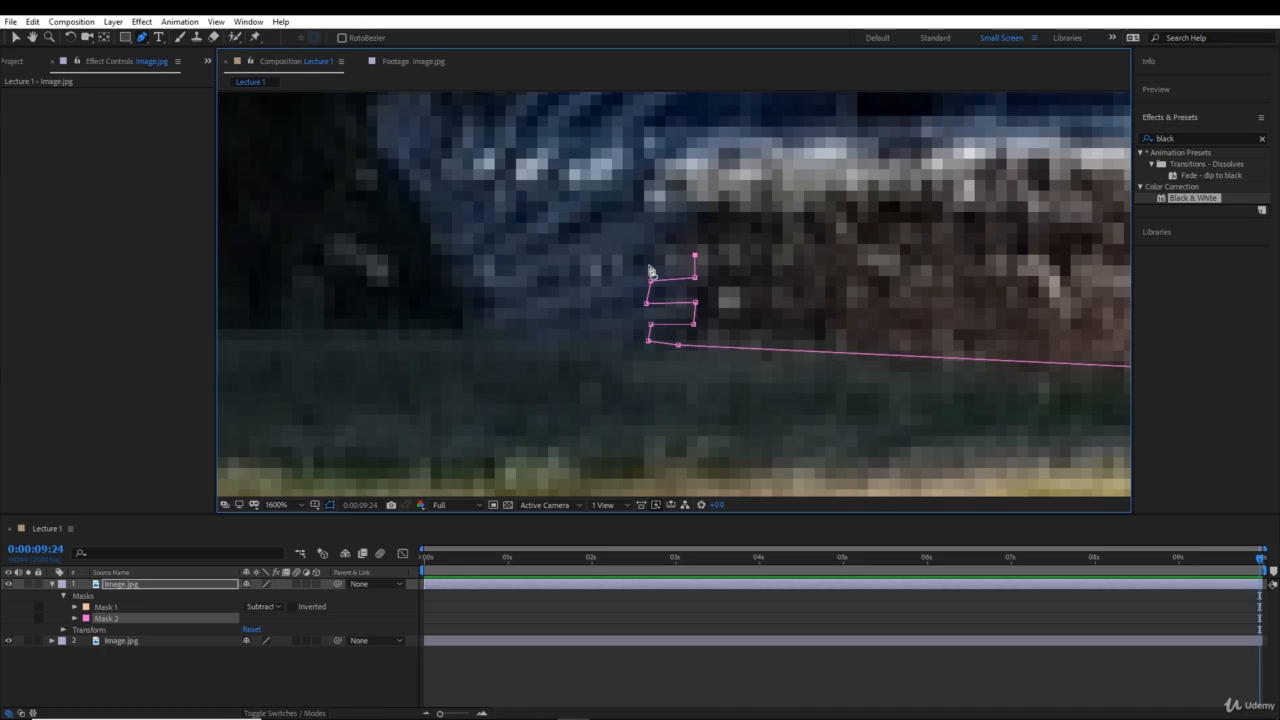
click(649, 264)
click(649, 245)
- Continue the zigzag mask path around the middle fence slats, up past the white foam line of the weir
click(697, 213)
key(space)
drag(697, 213, 698, 289)
click(683, 271)
click(638, 292)
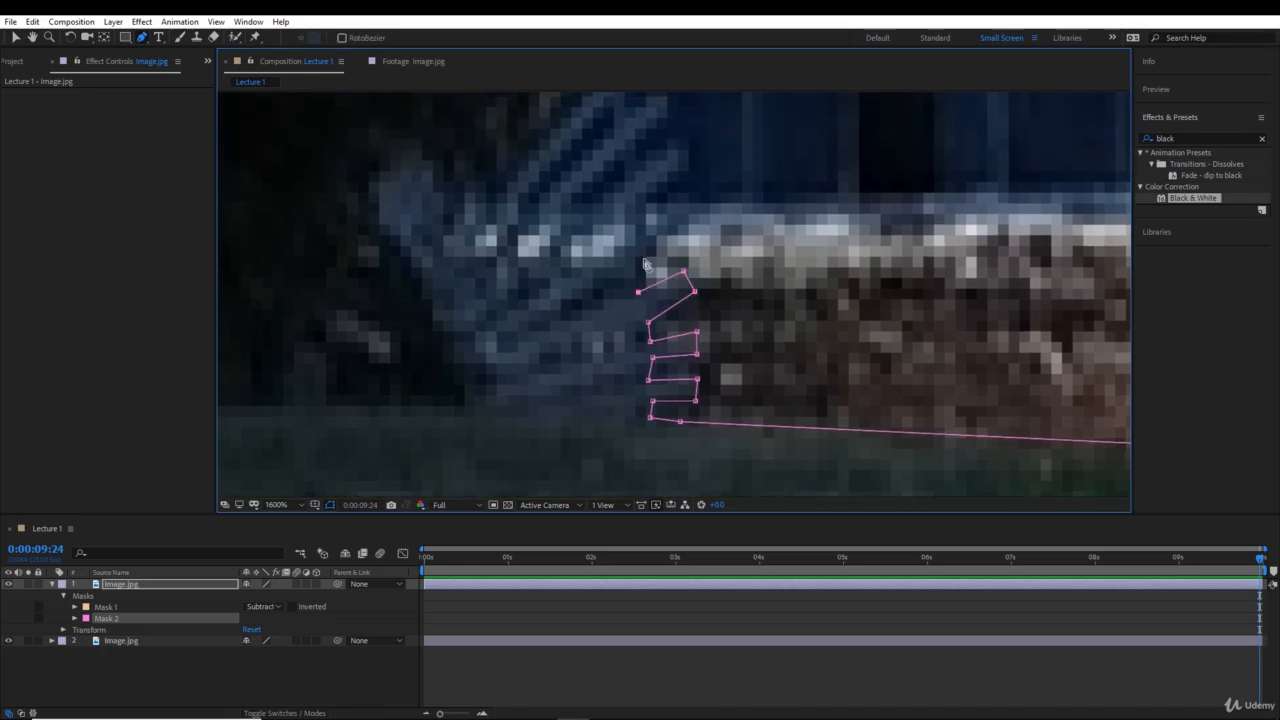
click(643, 257)
click(694, 221)
click(691, 194)
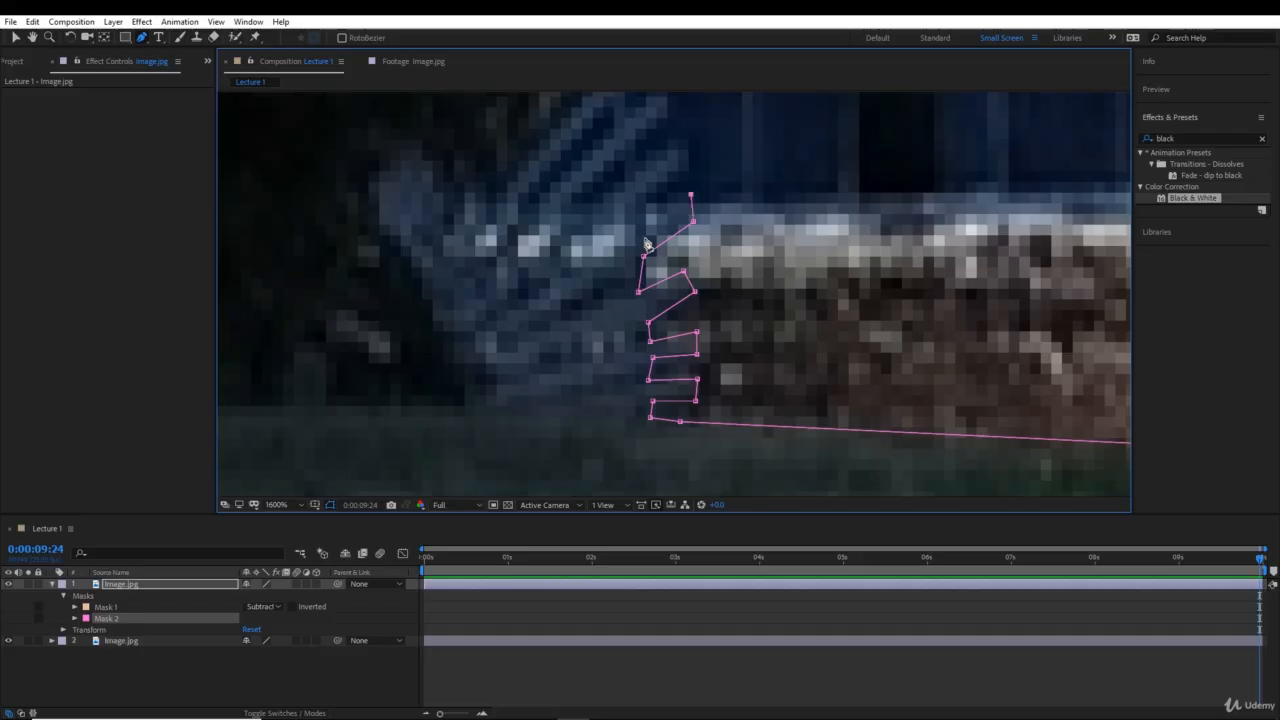
click(646, 204)
- Outline the upper fence slats against the dark blue weir with the mask path
key(space)
drag(679, 190, 624, 317)
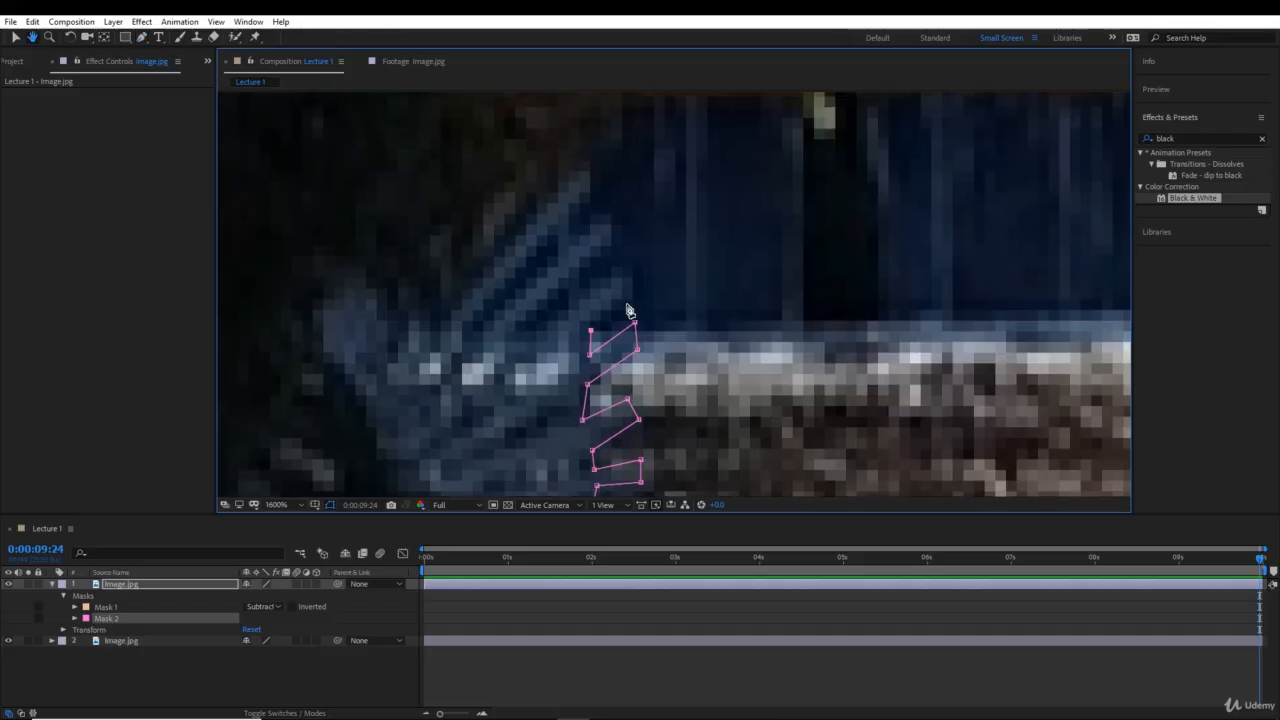
click(631, 294)
click(623, 269)
click(587, 297)
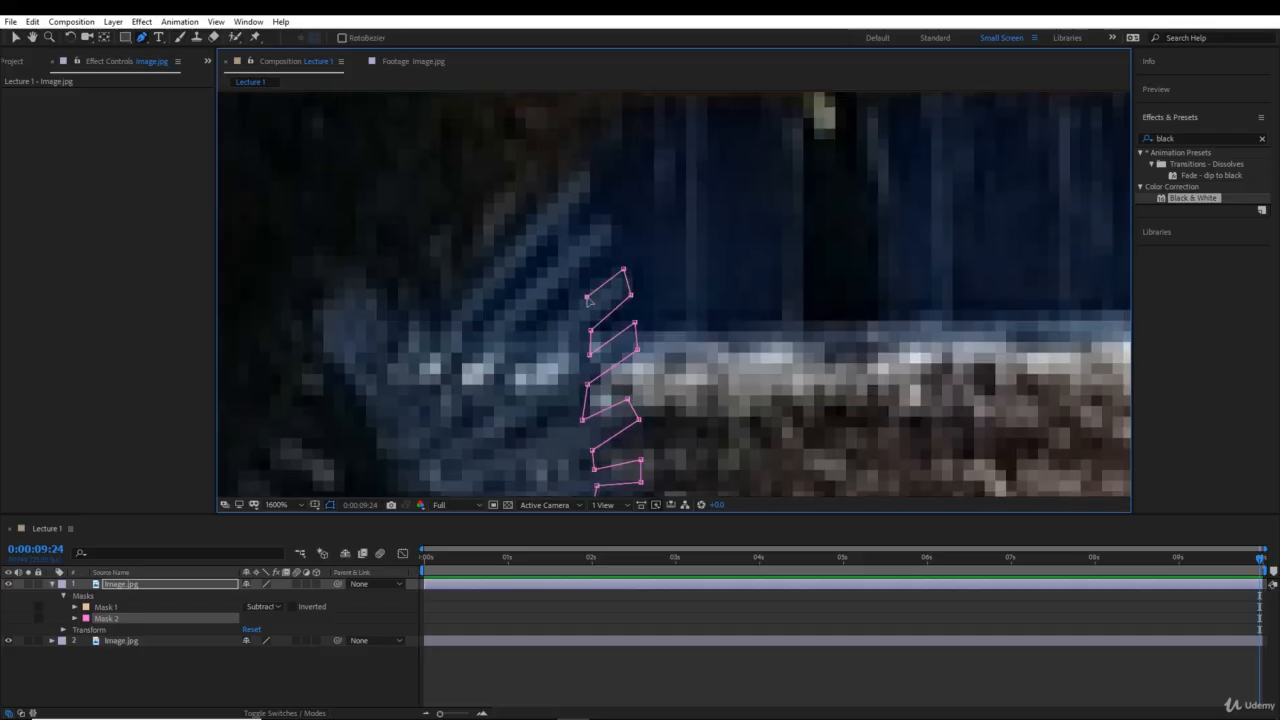
click(582, 270)
click(612, 249)
click(606, 216)
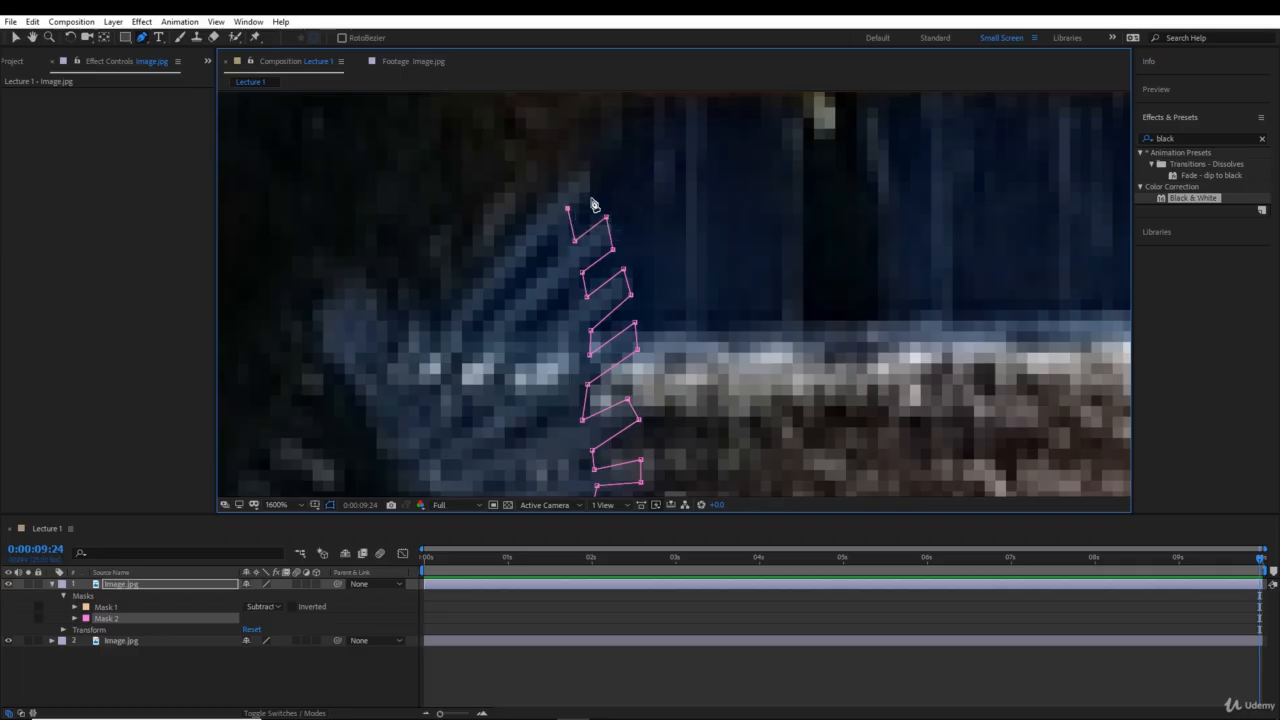
- Trace the mask path from the topmost fence slat past the weir's upper edge and around the protruding foliage
key(space)
drag(600, 240, 551, 367)
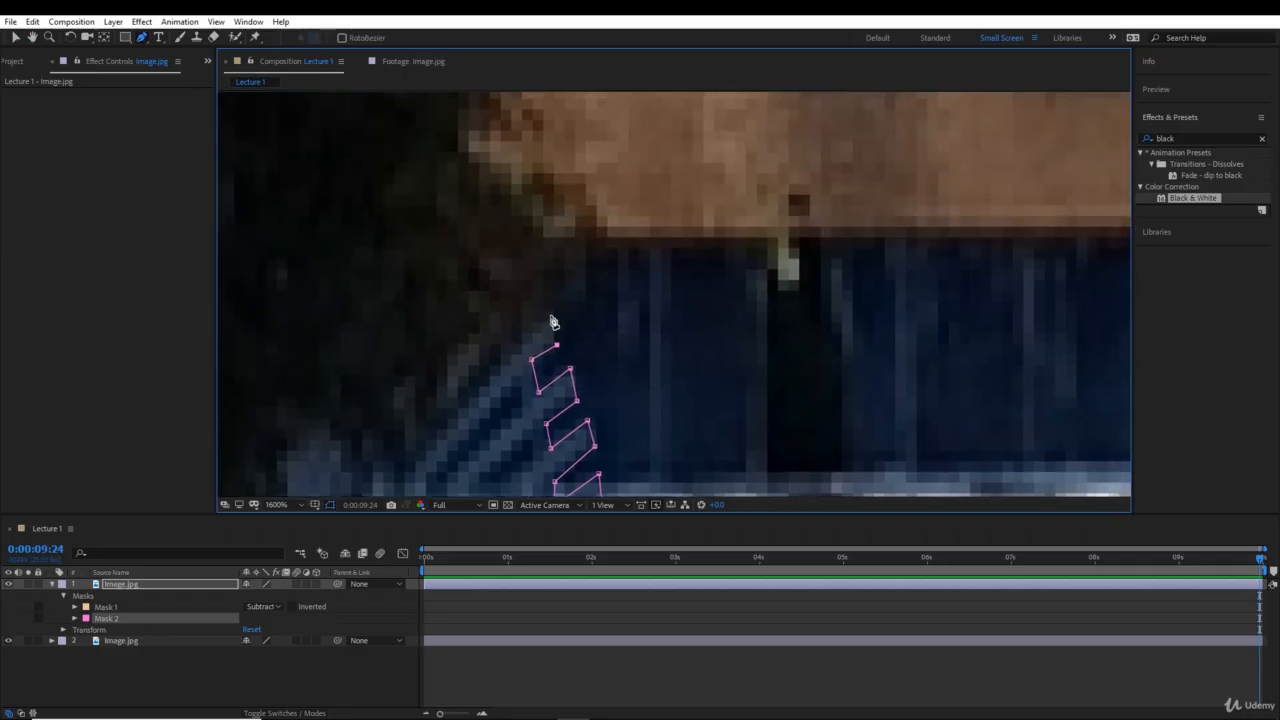
click(550, 315)
click(565, 287)
click(600, 239)
click(586, 205)
click(595, 185)
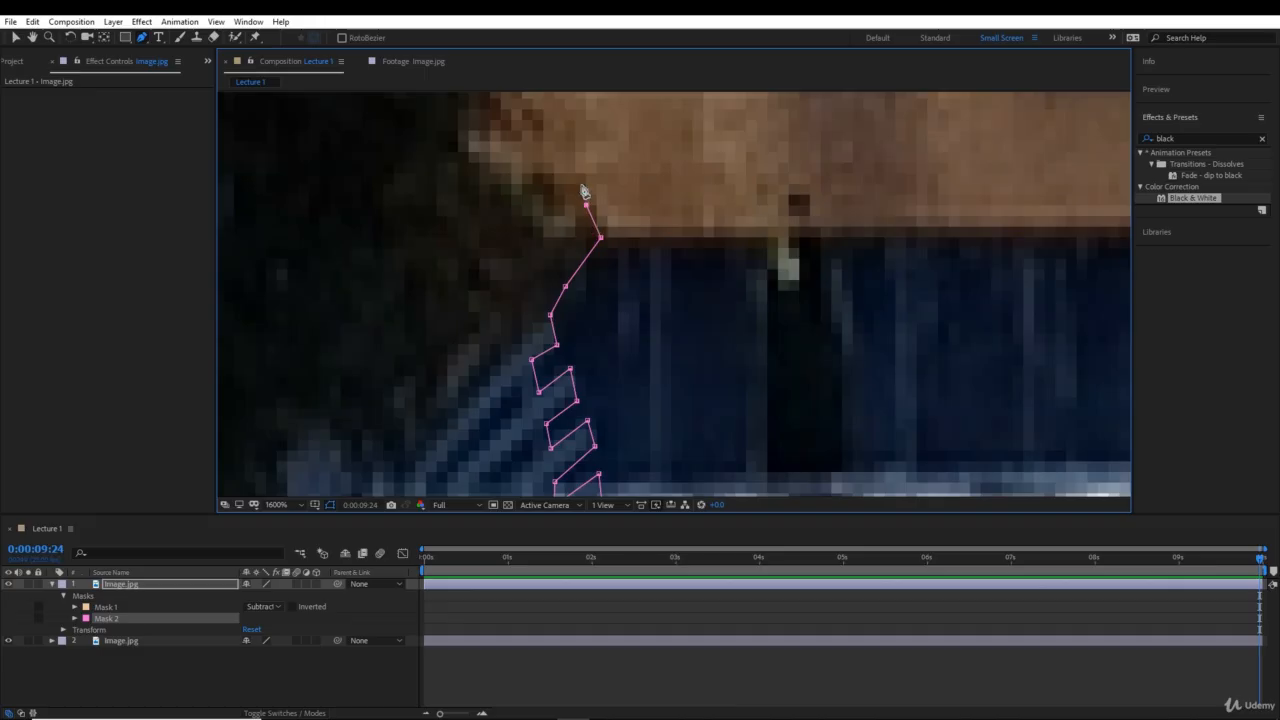
click(566, 179)
click(540, 174)
- Trace the mask path along the bush edge where it meets the brown water above the weir
key(space)
drag(540, 174, 611, 283)
click(591, 293)
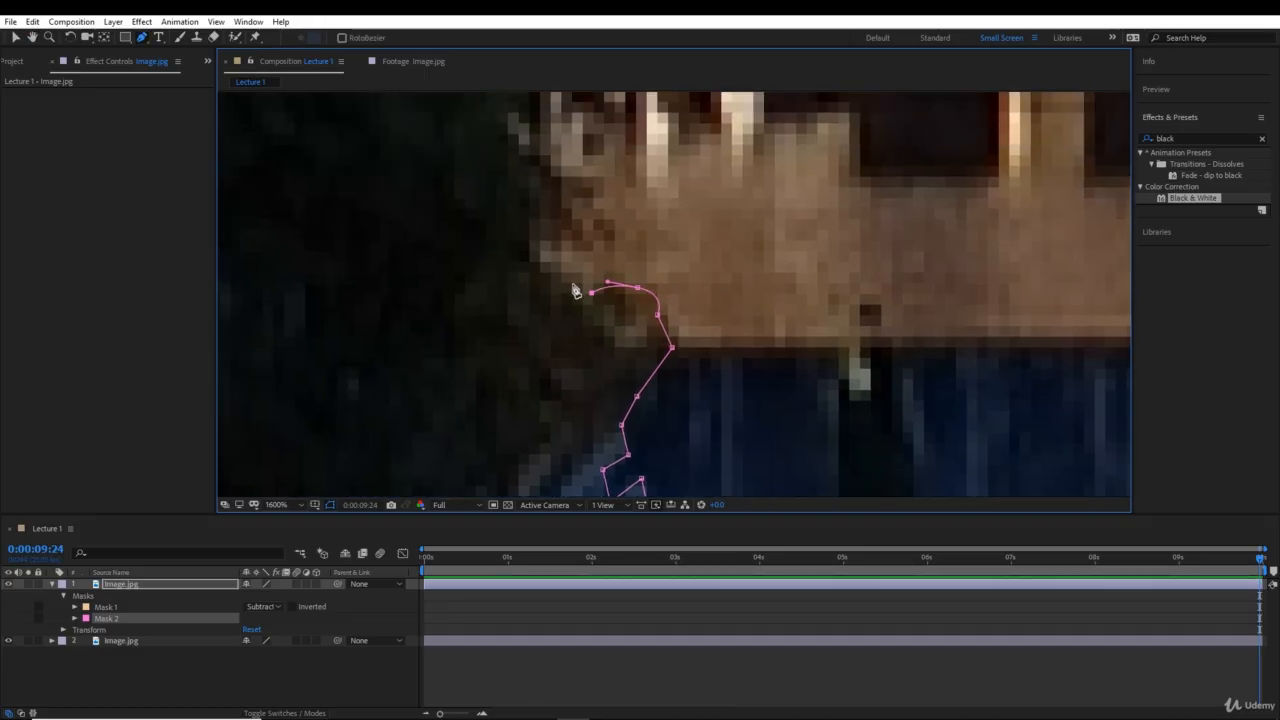
click(572, 284)
click(540, 248)
click(543, 237)
click(581, 224)
click(583, 207)
- Extend the mask path up the bush edge from the brown water to the base of the rock pile
drag(550, 170, 620, 338)
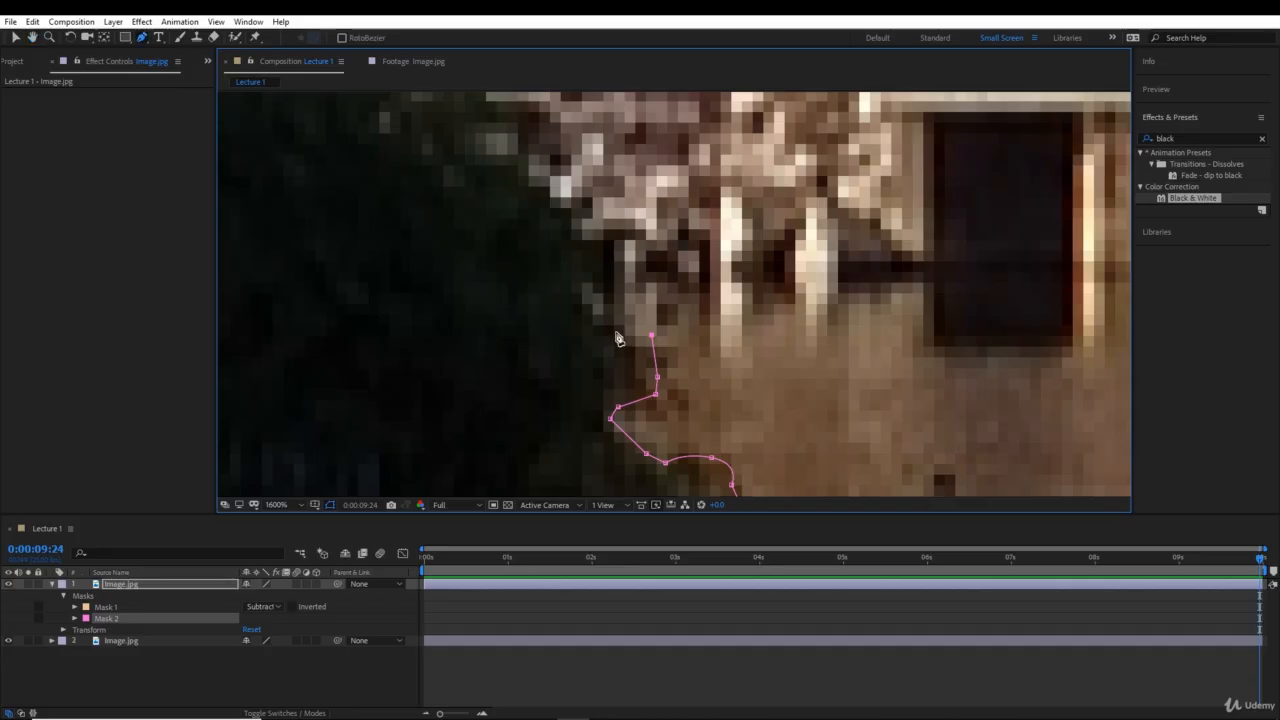
click(615, 331)
click(593, 301)
click(610, 283)
click(605, 243)
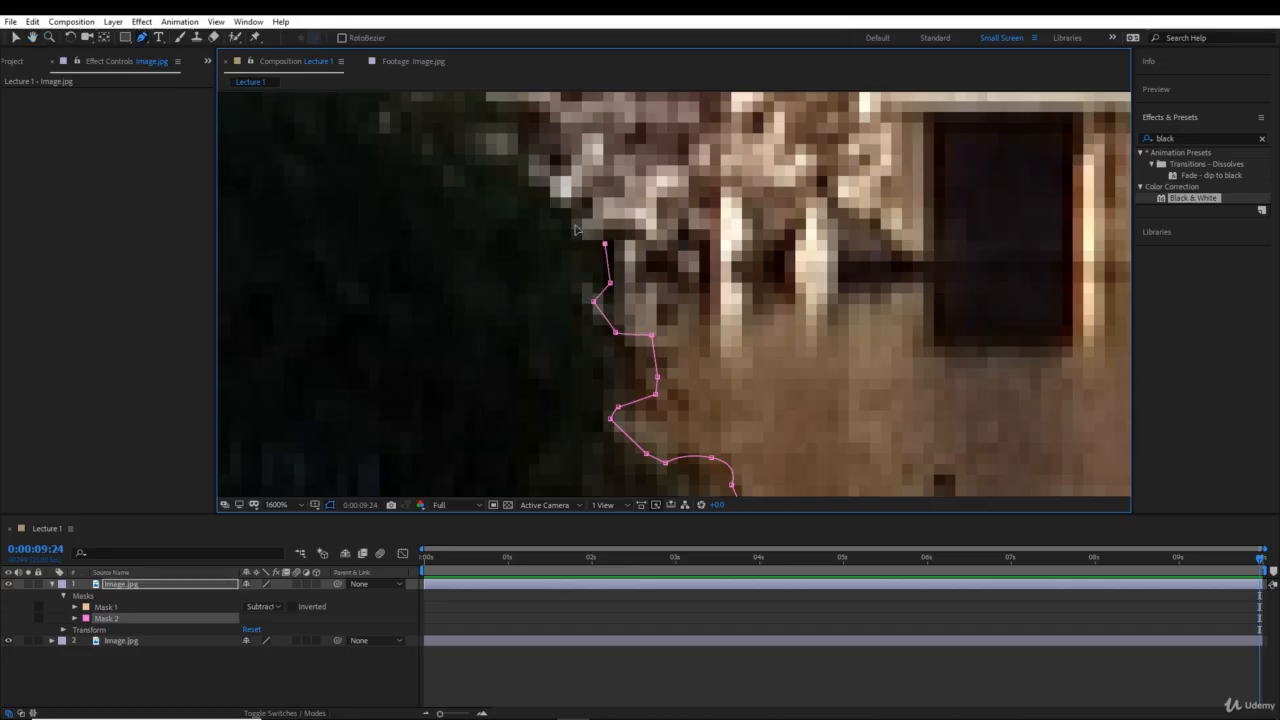
- Trace the mask path along the bush edge beside the rock pile and around the reddish foliage
scroll(577, 230, down, 3)
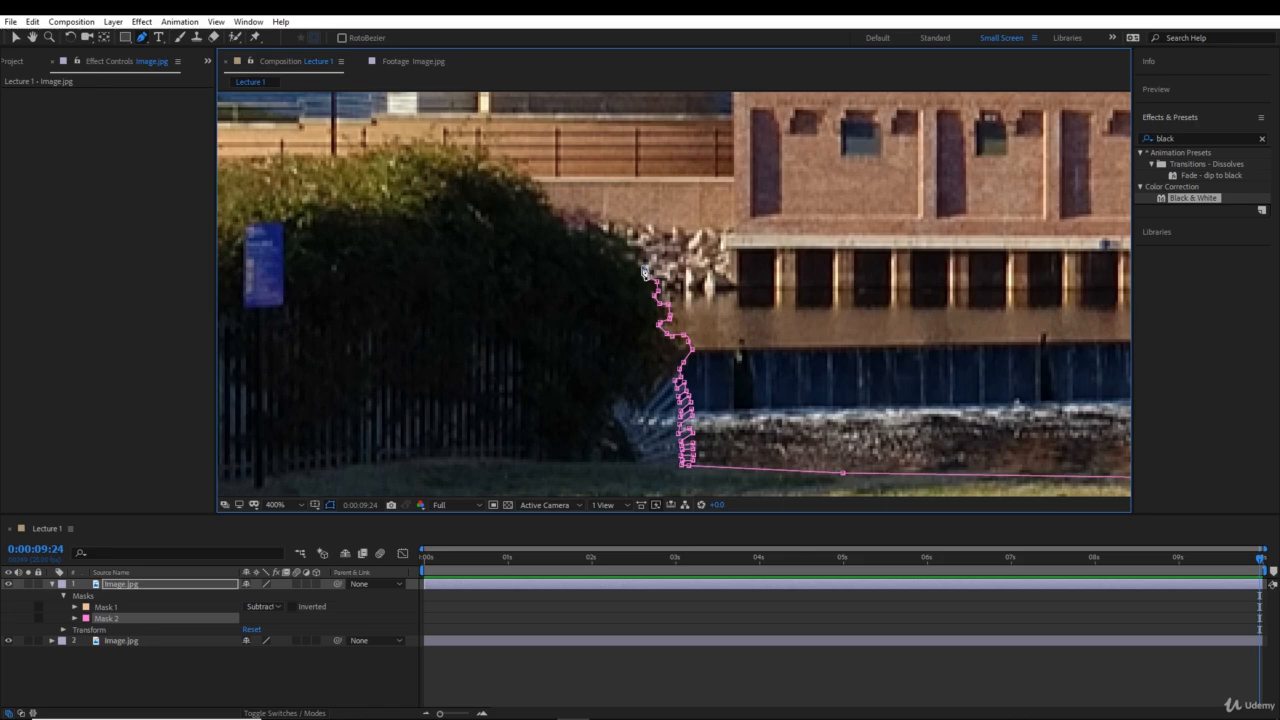
scroll(641, 262, up, 2)
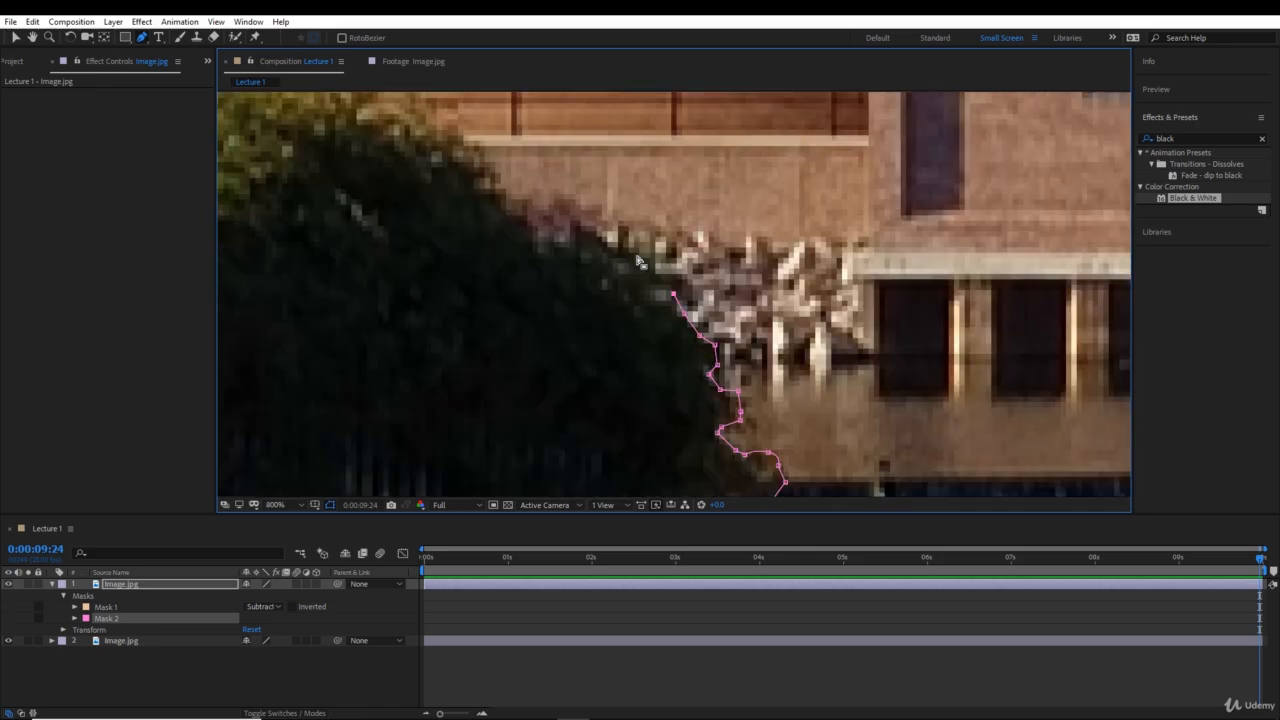
click(683, 270)
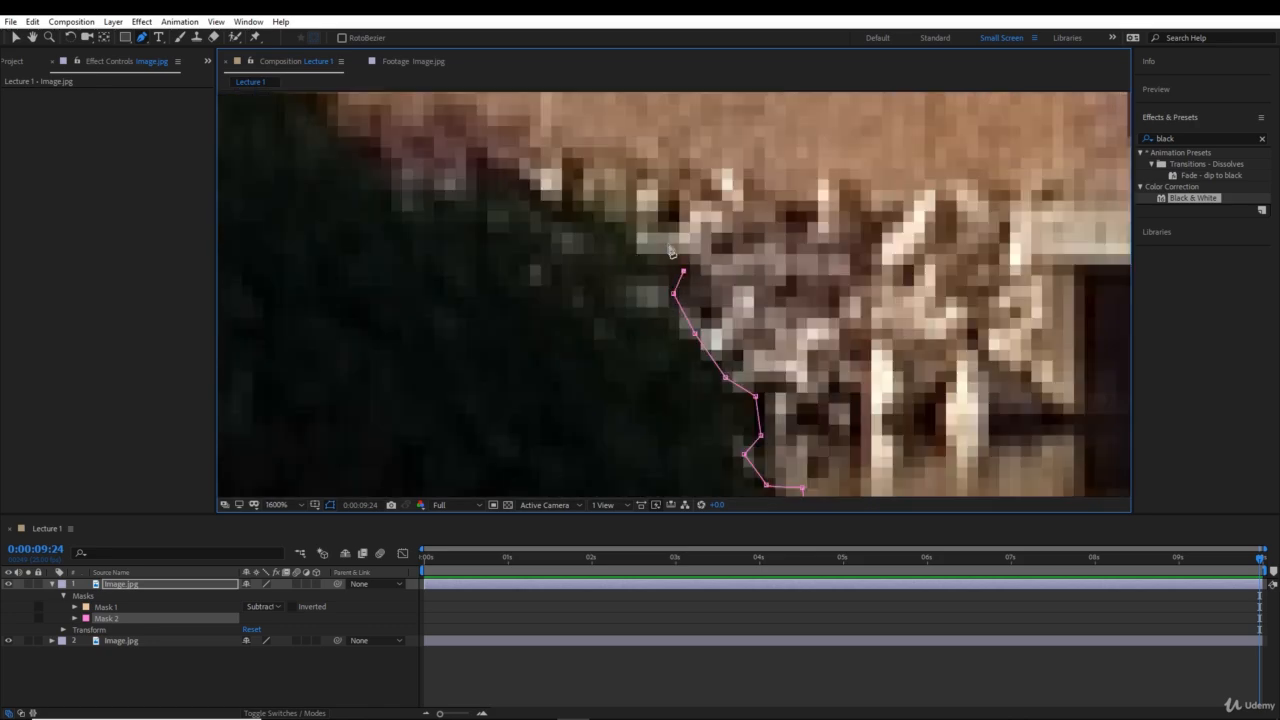
click(656, 241)
click(580, 204)
click(569, 176)
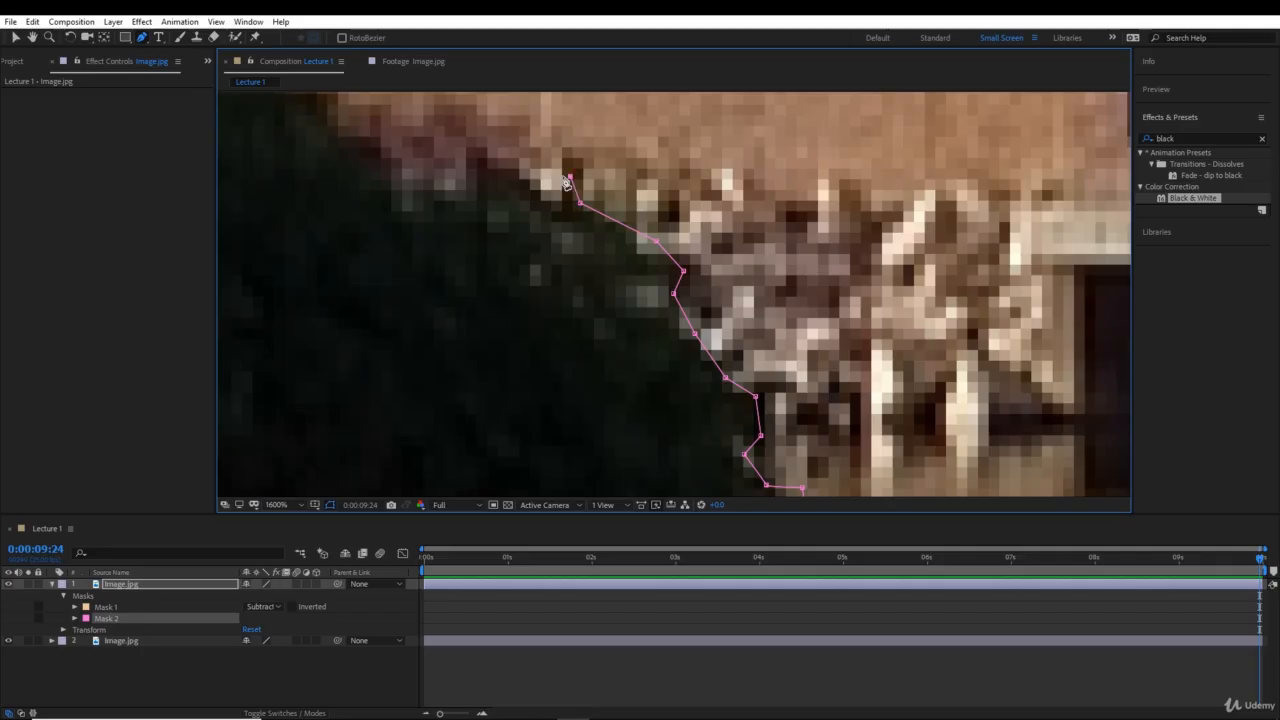
click(506, 165)
click(475, 165)
click(449, 201)
click(410, 215)
- Extend the mask path up the bush edge against the brick wall to the wall's upper ledge
scroll(411, 218, down, 1)
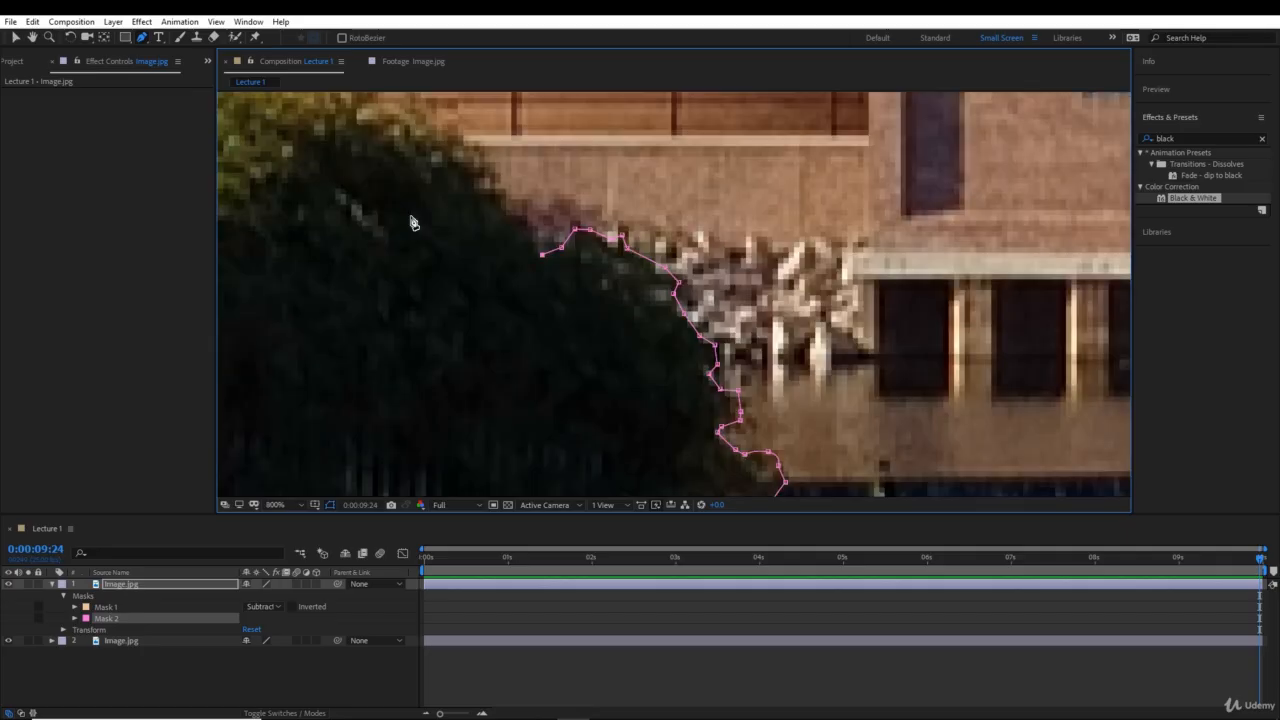
key(space)
drag(417, 232, 472, 365)
click(591, 358)
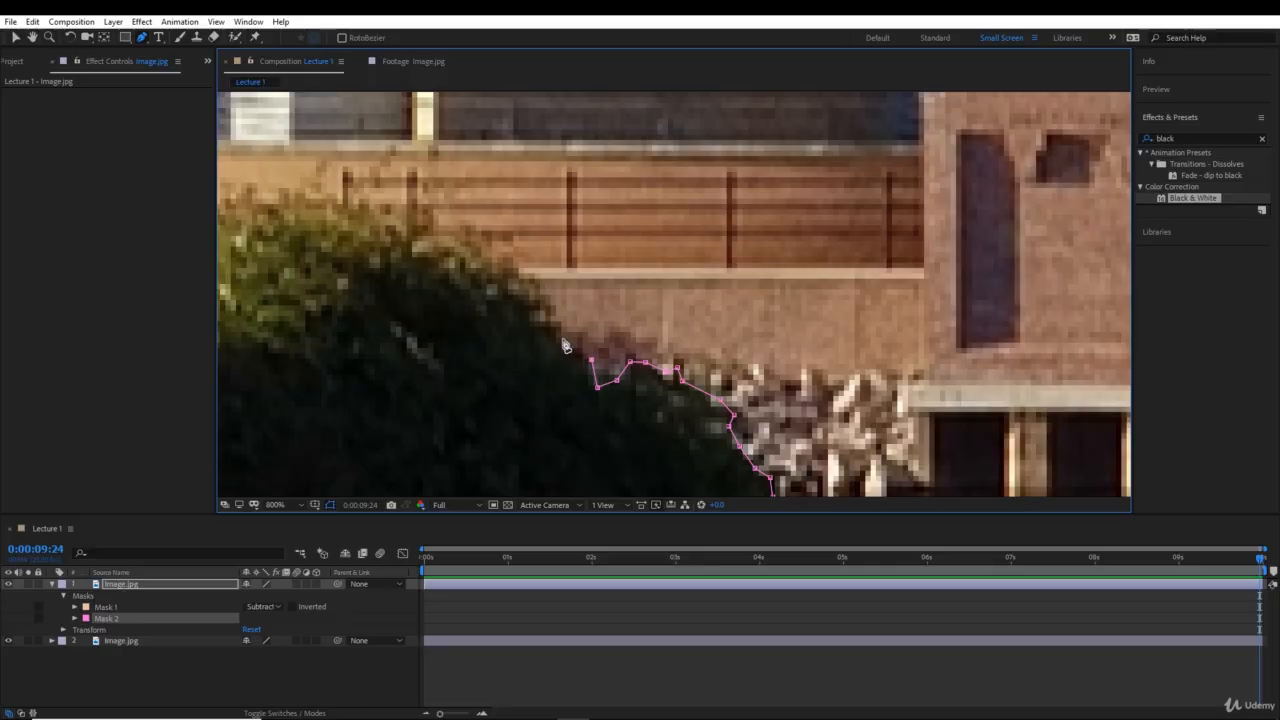
click(557, 336)
click(549, 307)
click(516, 270)
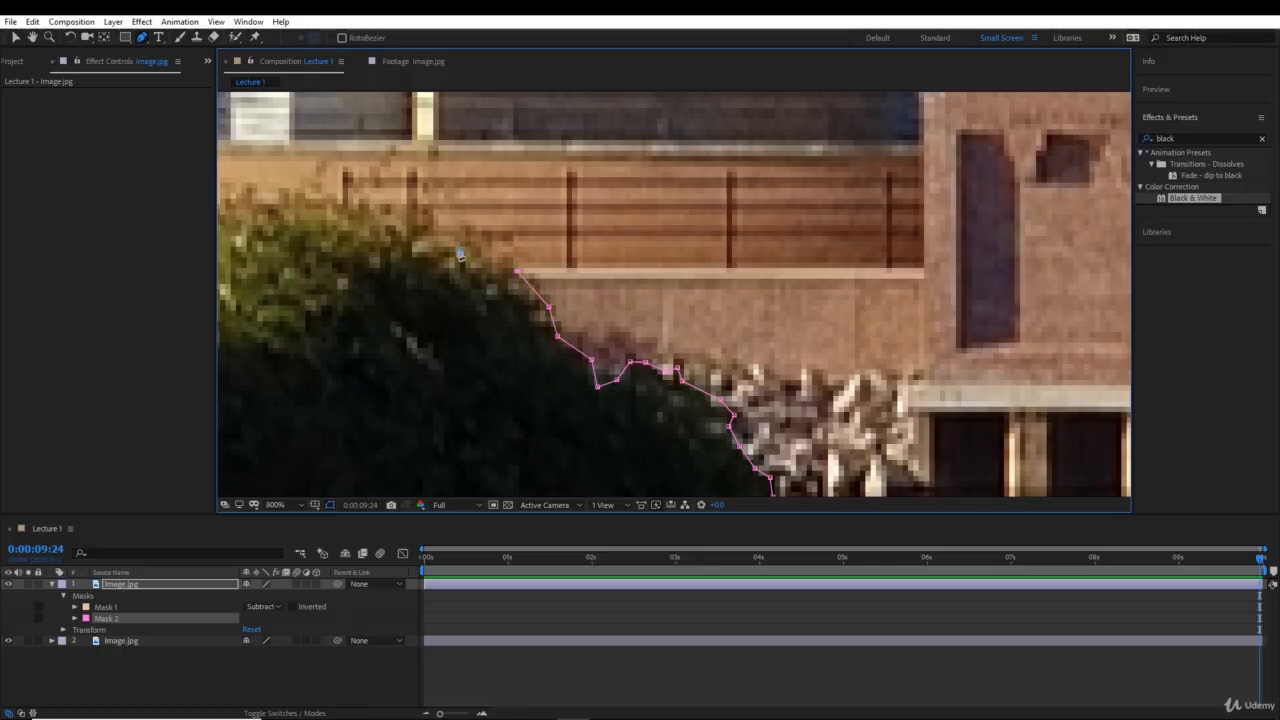
- Trace the mask path up the bush's sloping edge against the railings and onto its crest
click(456, 245)
click(419, 231)
click(386, 208)
key(comma)
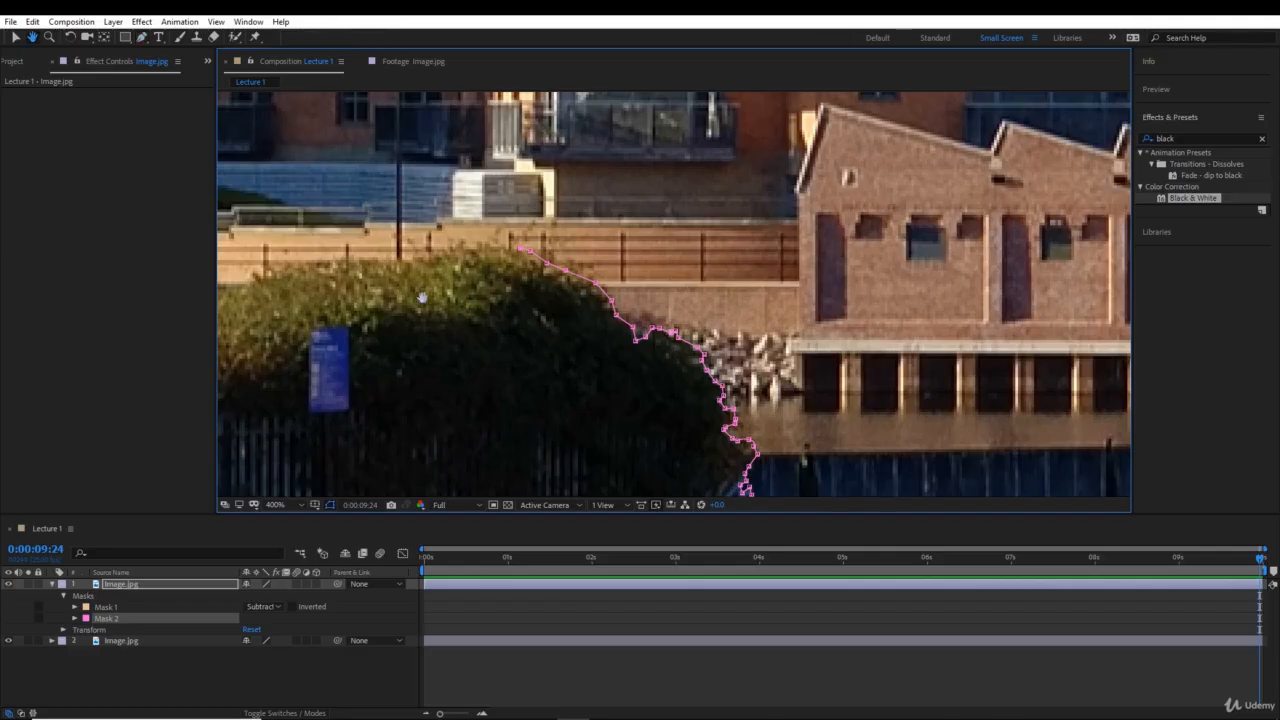
drag(423, 291, 491, 334)
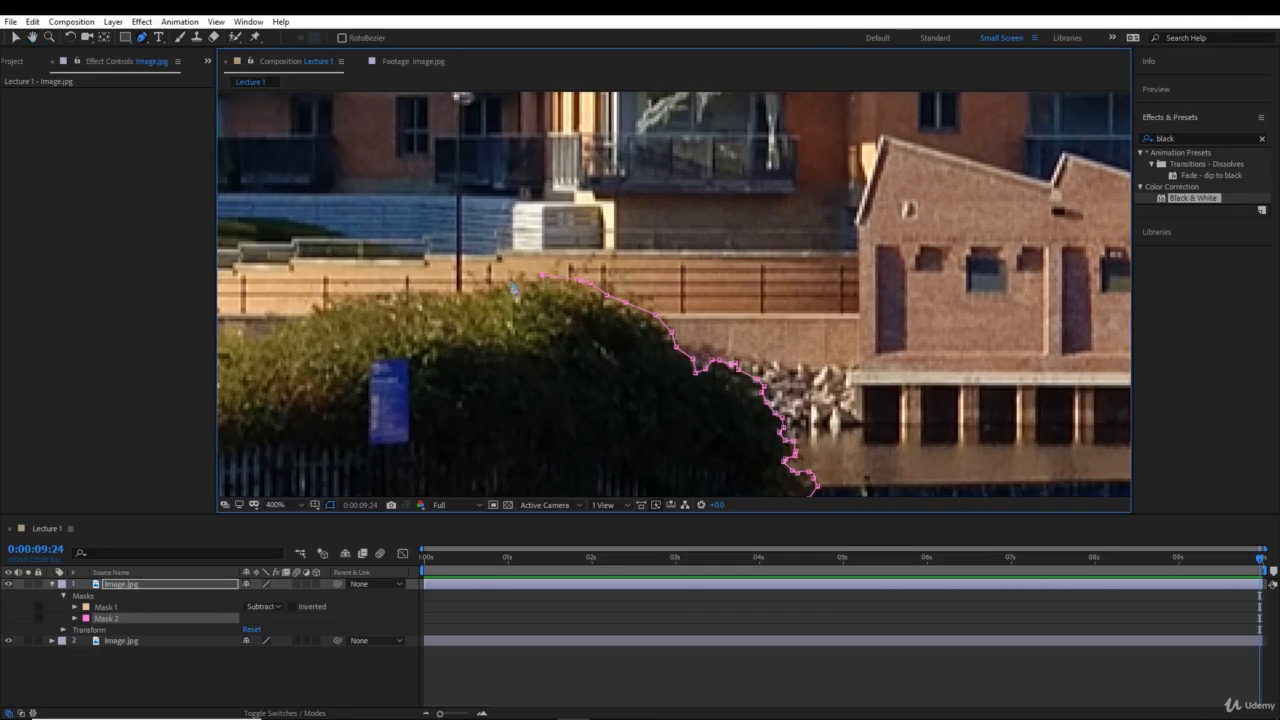
click(510, 282)
- Extend the mask path along the bush crest past the foot of the lamppost
drag(470, 201, 629, 281)
key(period)
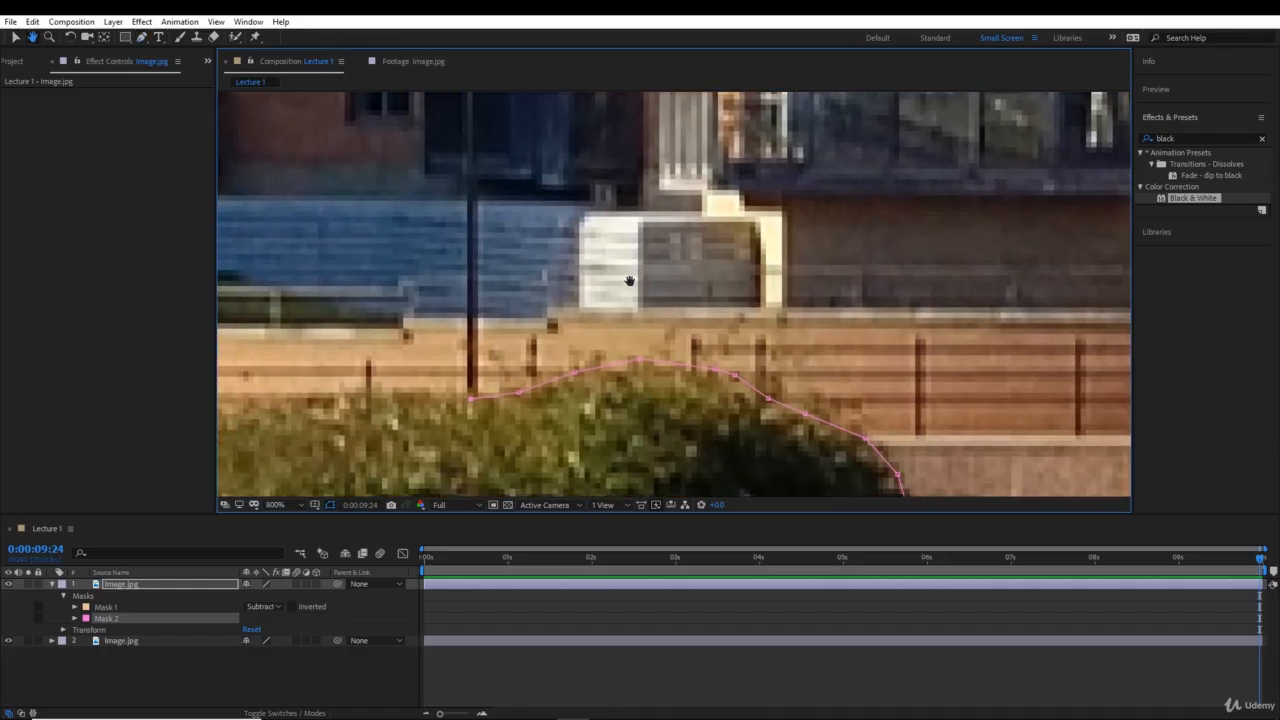
drag(558, 336, 515, 409)
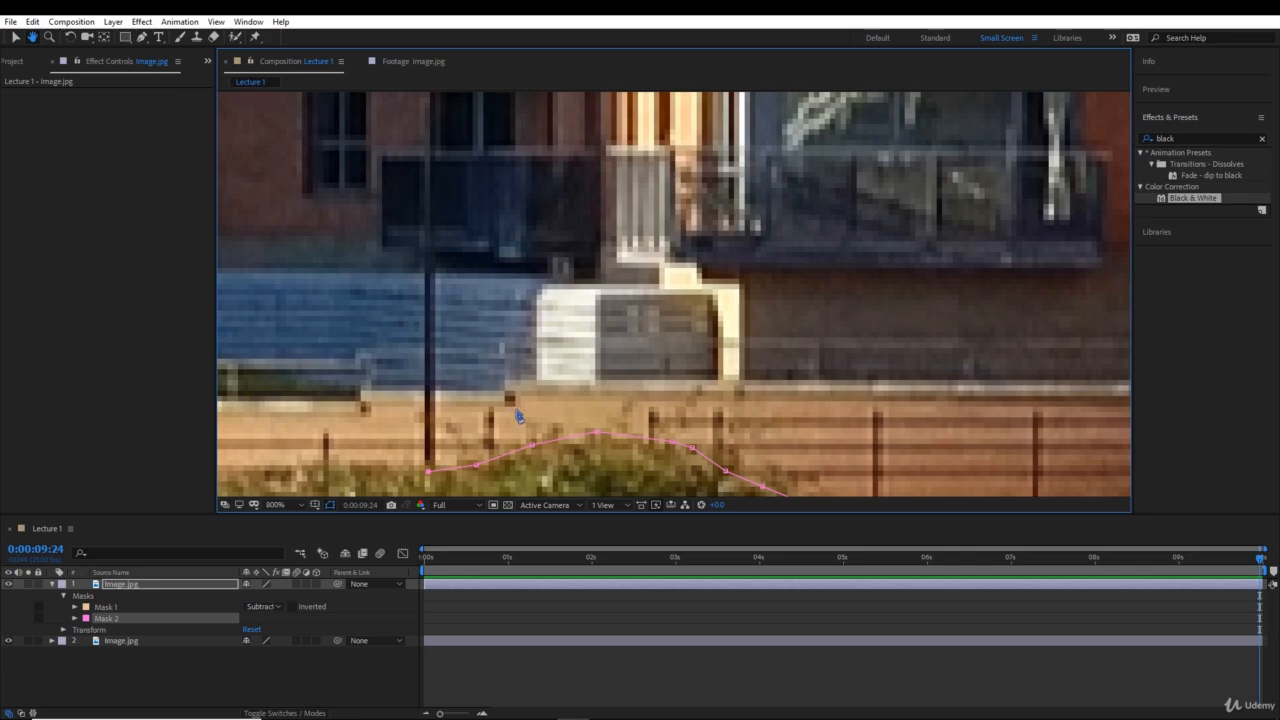
key(comma)
key(comma)
key(comma)
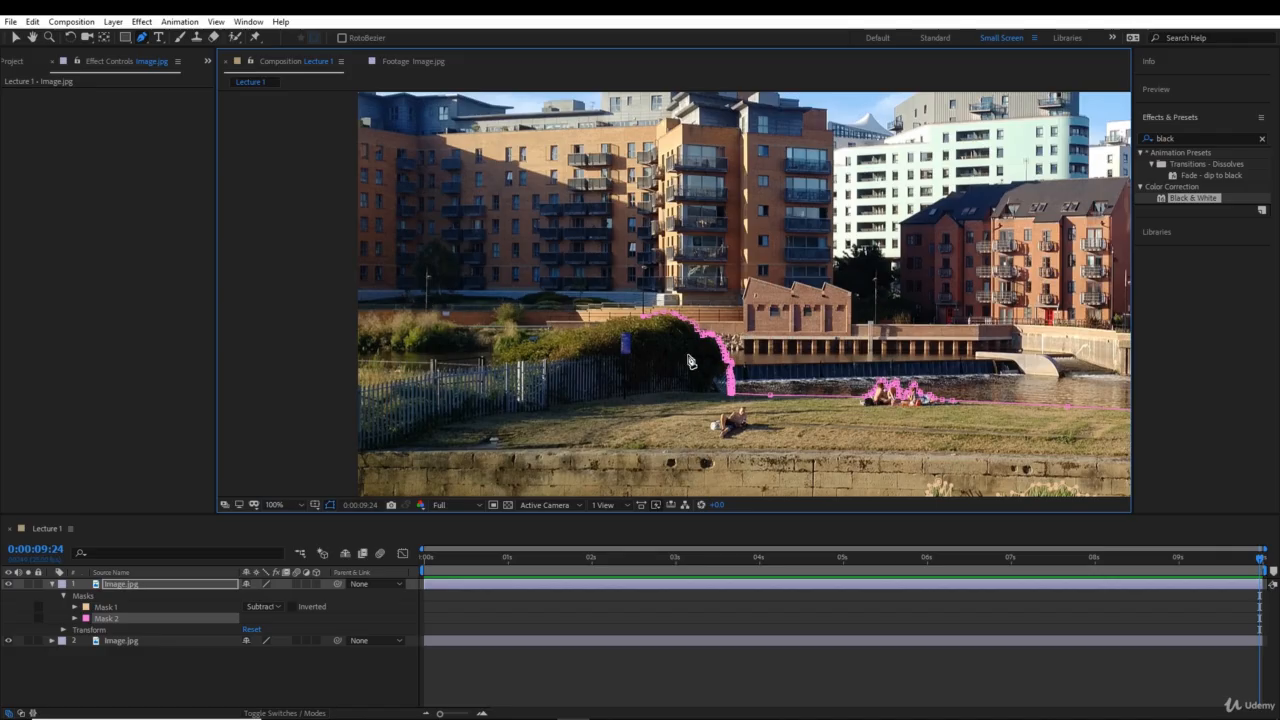
scroll(704, 361, up, 1)
scroll(703, 361, up, 2)
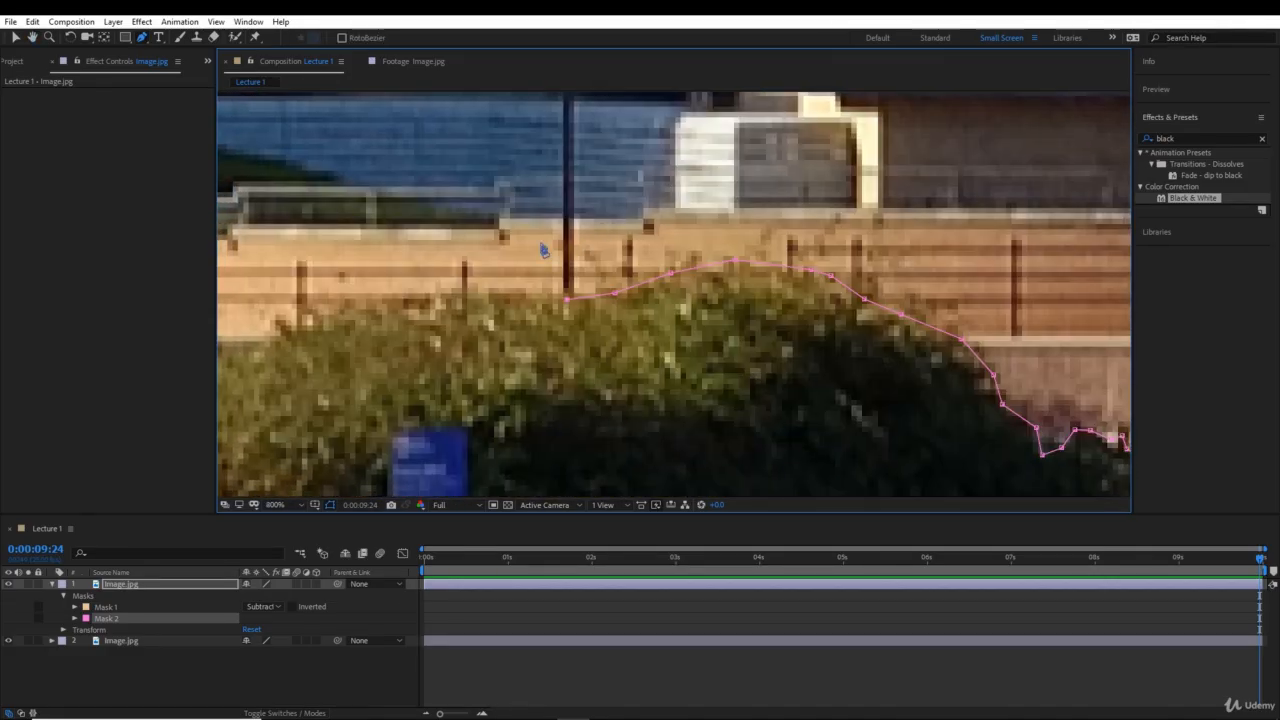
click(478, 297)
- Extend the mask path down the bush's sloping crest past the blue sign to the low brick wall
click(401, 303)
click(305, 329)
drag(433, 310, 745, 196)
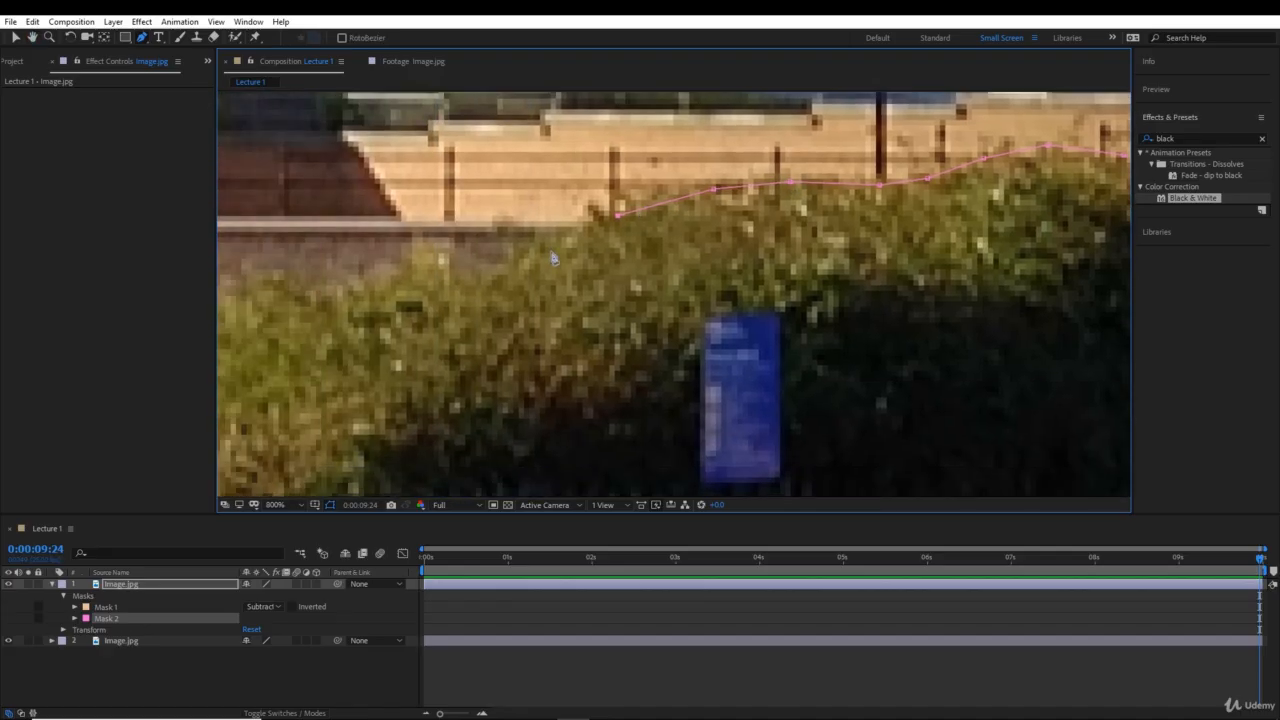
click(551, 251)
click(468, 271)
- Trace the mask path along the bush edge beneath the low brick wall to the end of the metal rail
drag(352, 291, 657, 231)
click(655, 221)
click(575, 217)
click(509, 227)
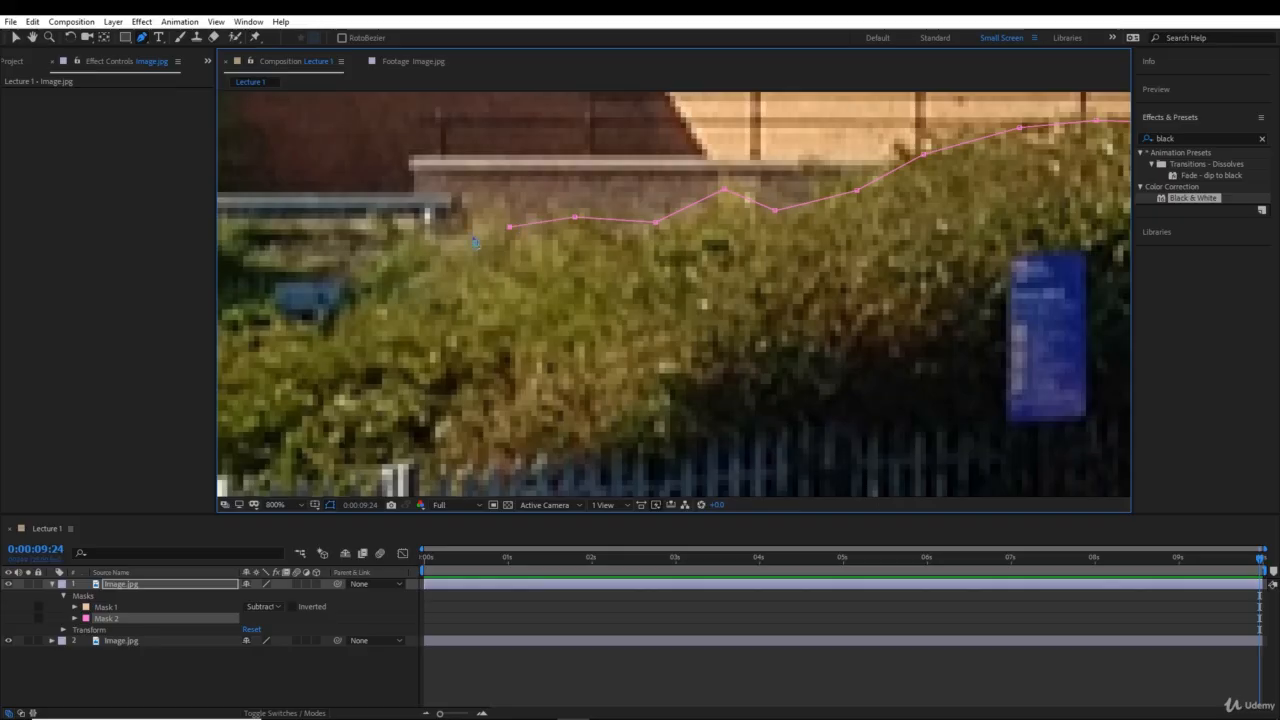
click(458, 232)
- Bend the mask path down from the rail's end around the small blue object beside the bush
key(comma)
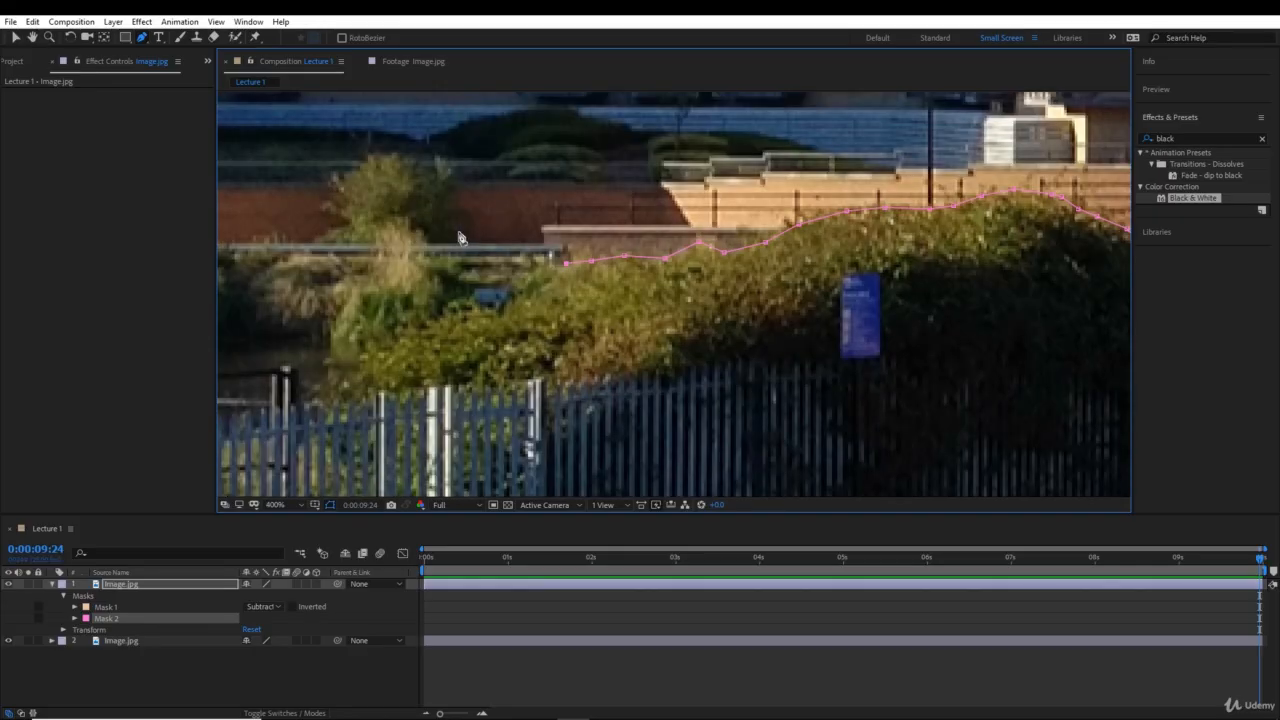
click(528, 268)
click(513, 282)
click(506, 305)
- Trace the mask path around the bush's lower end by the water down to the top of the metal fence
drag(506, 305, 718, 243)
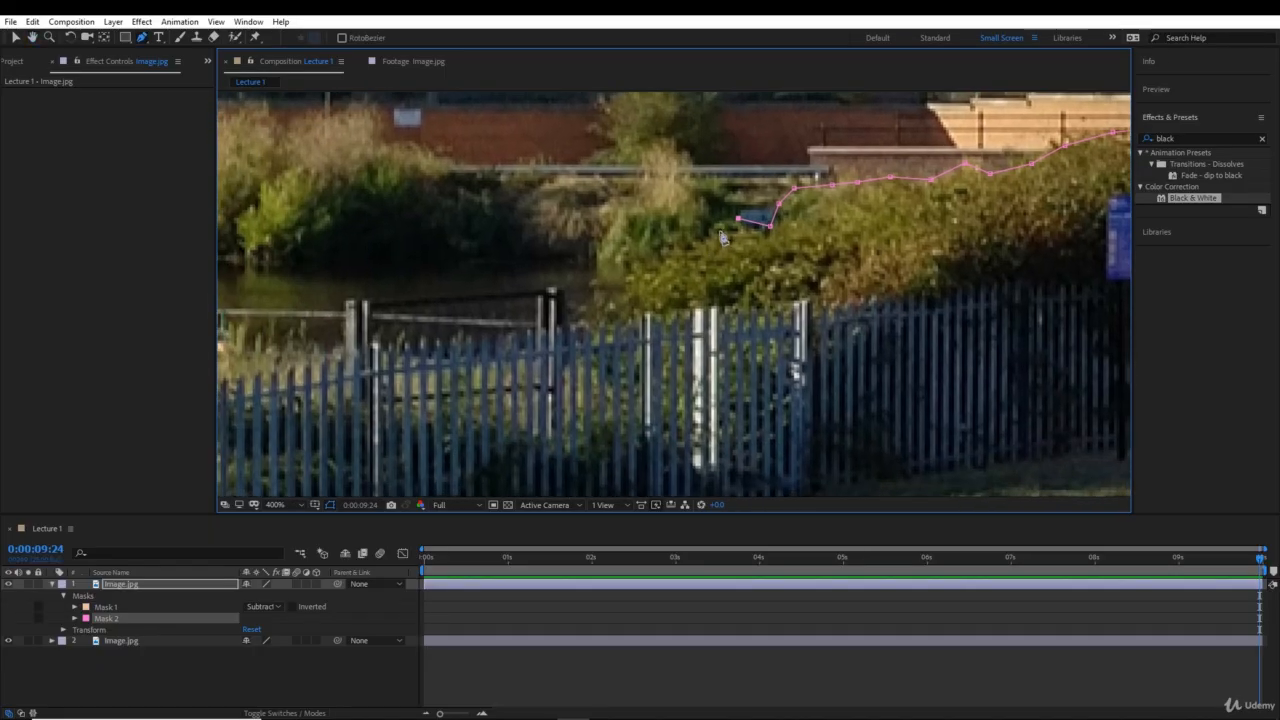
click(719, 231)
click(690, 238)
click(670, 246)
click(629, 264)
click(628, 296)
click(639, 316)
- Extend the mask path along the fence top from the bush to the nearest dark gate post
key(space)
drag(726, 287, 890, 227)
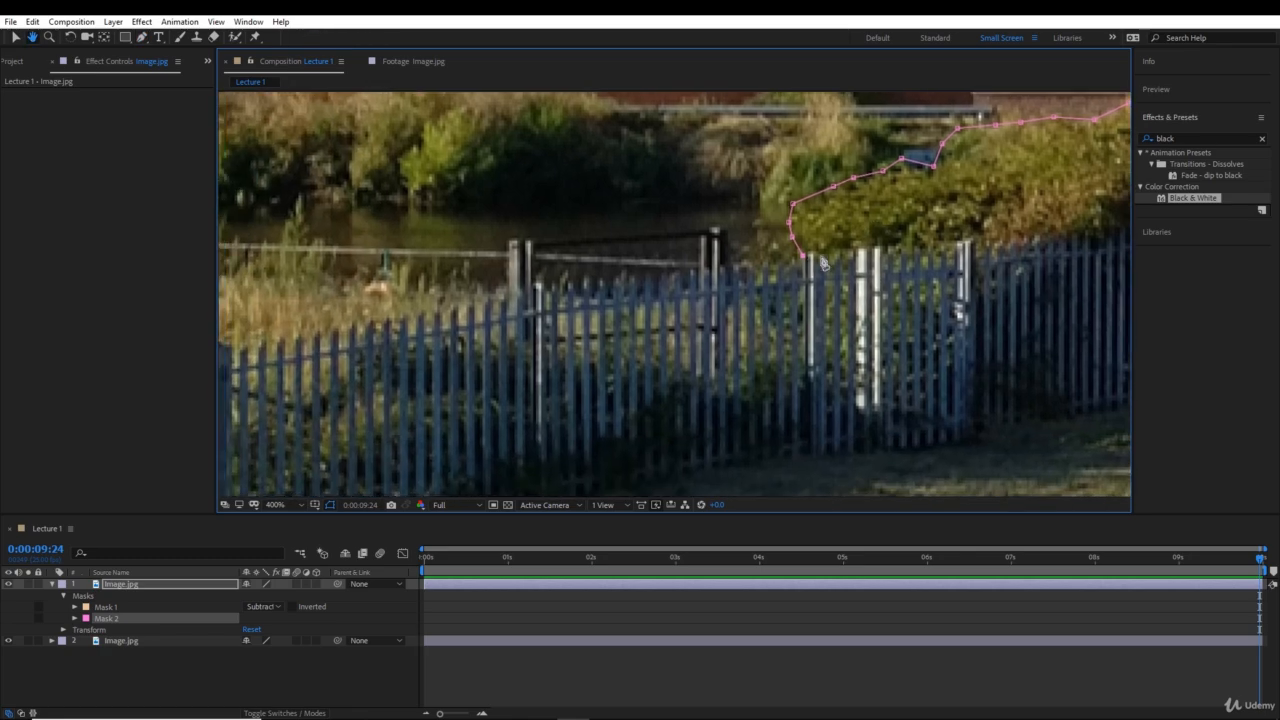
click(723, 267)
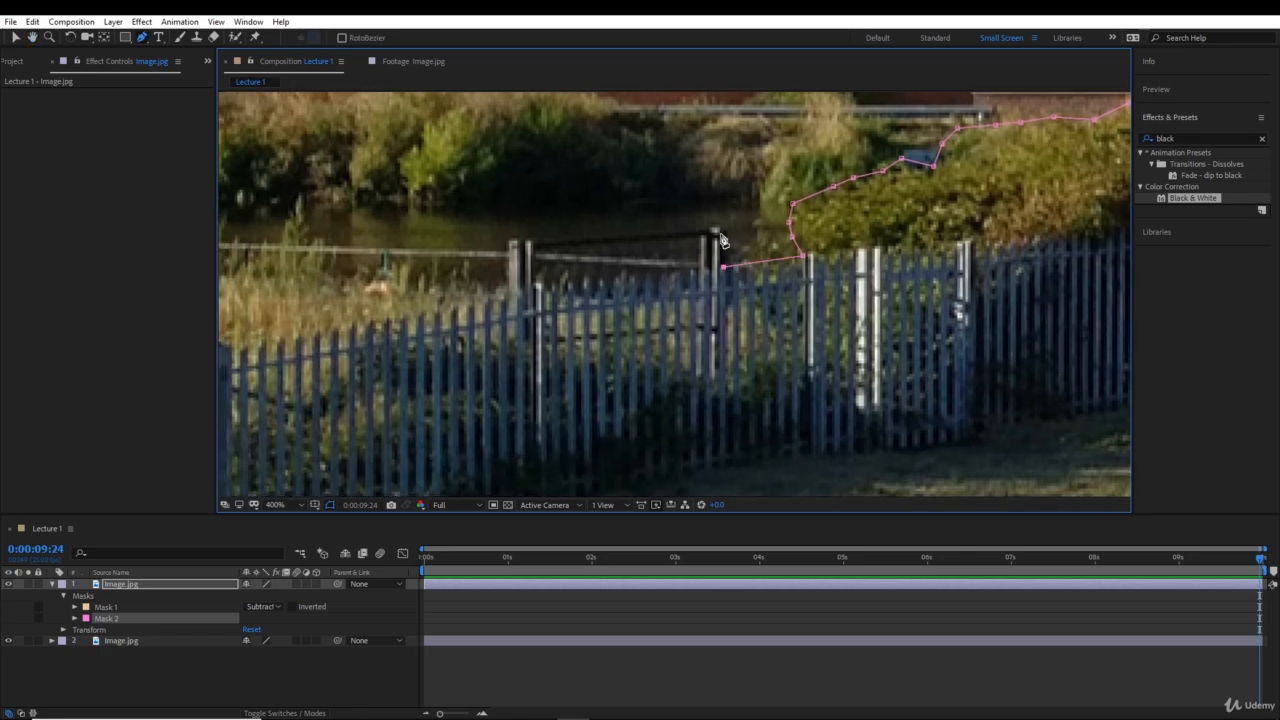
click(718, 235)
click(523, 242)
key(space)
drag(621, 229, 584, 267)
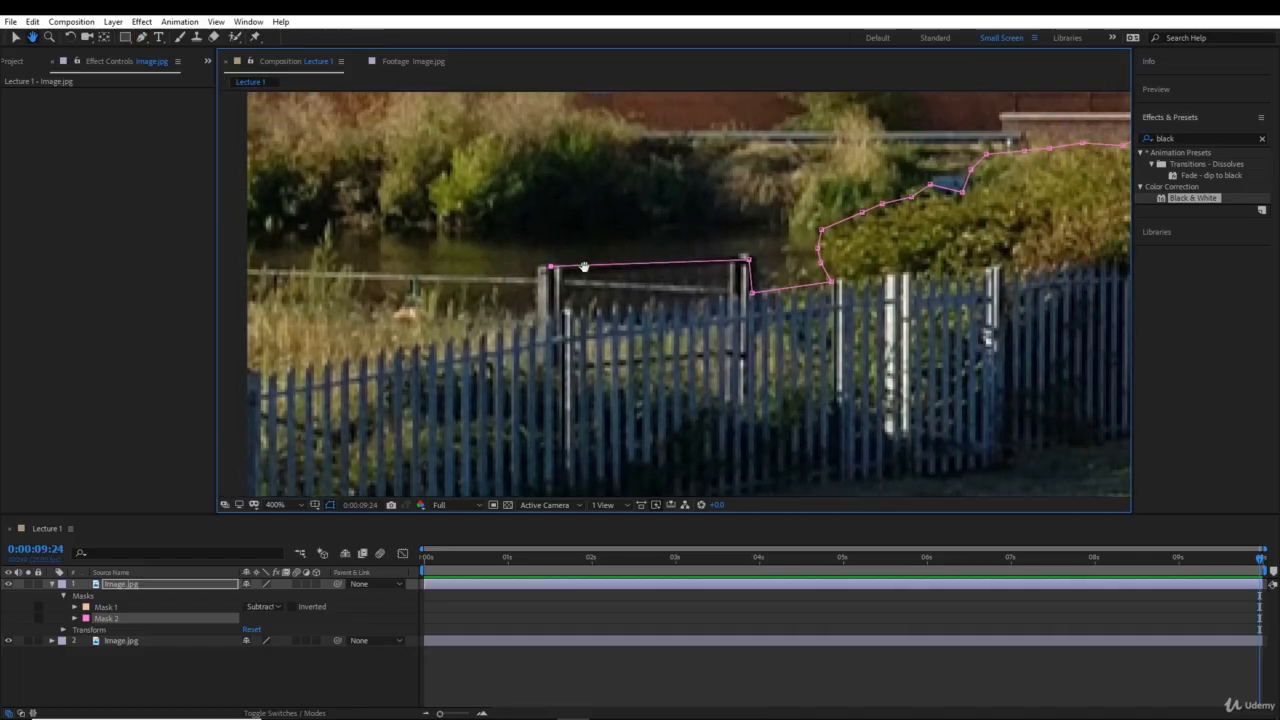
key(ctrl+z)
key(ctrl+z)
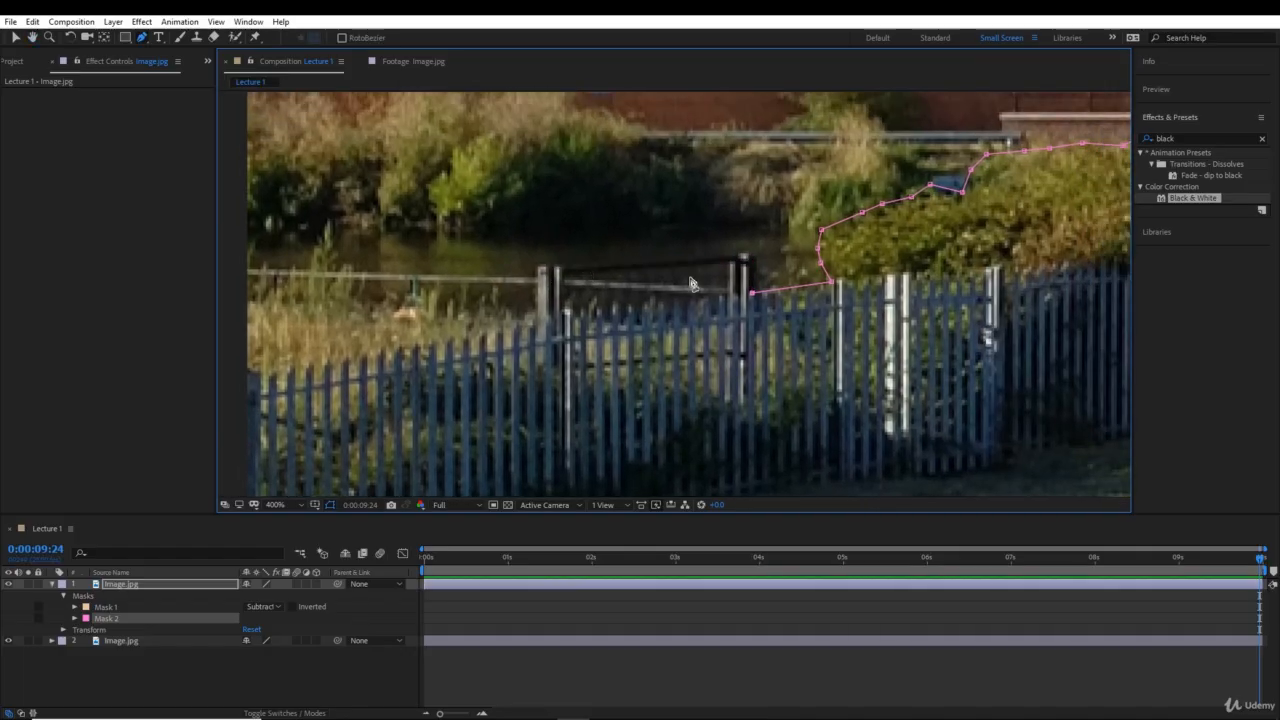
- Run the mask path straight along the fence tops, leaving out the gate behind, and out past the photo's left edge
click(532, 322)
drag(462, 354, 651, 275)
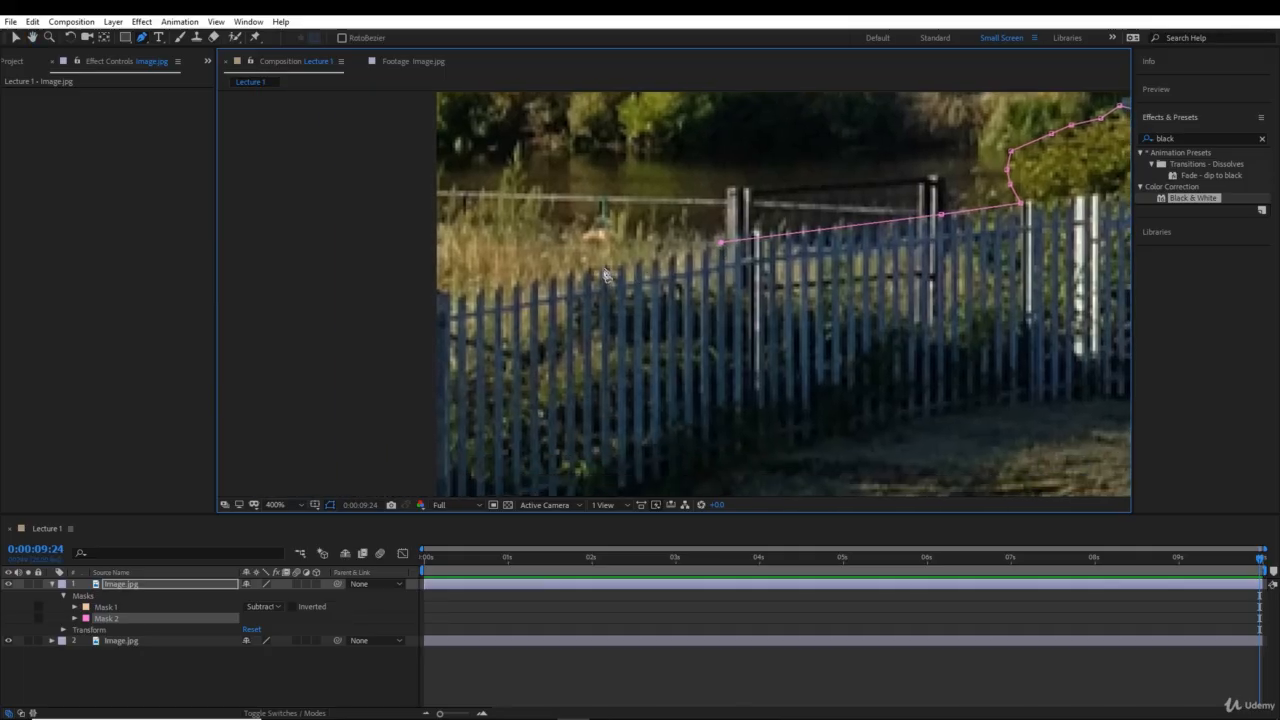
click(603, 269)
click(523, 286)
- Close the mask by running its path below the stone wall through the water area, beyond both photo edges, to the starting point
key(comma)
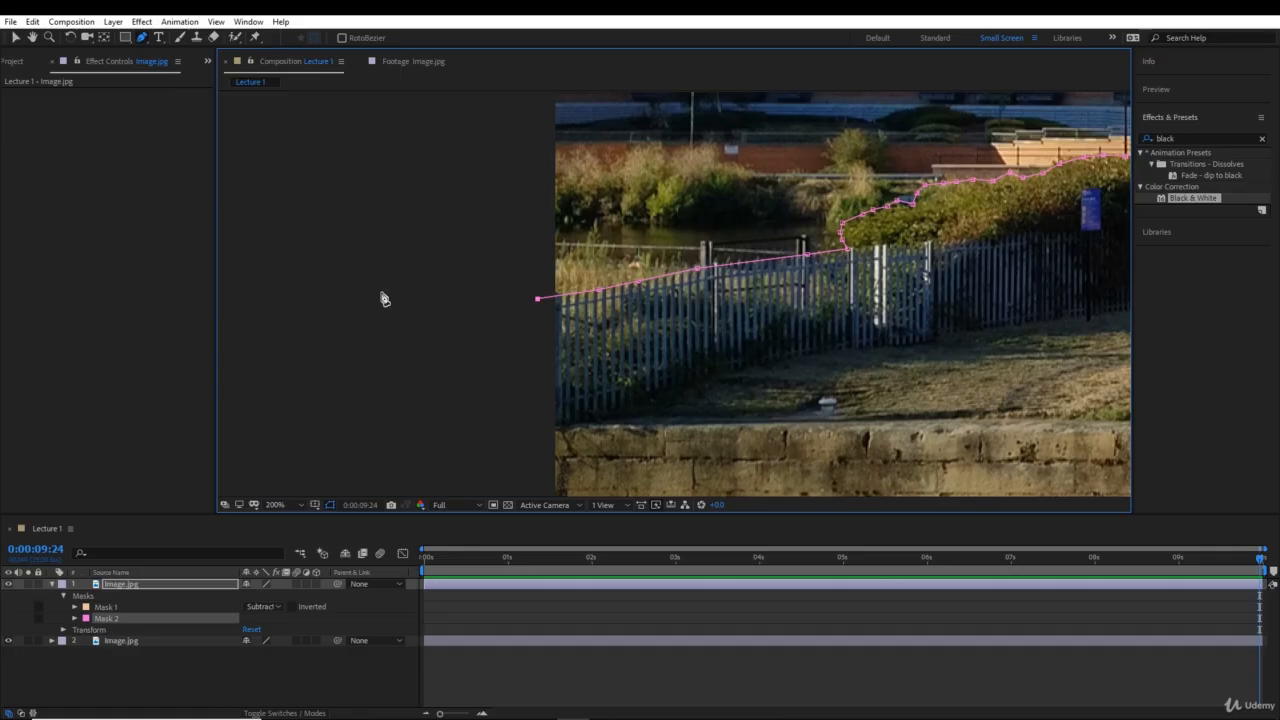
drag(583, 200, 474, 71)
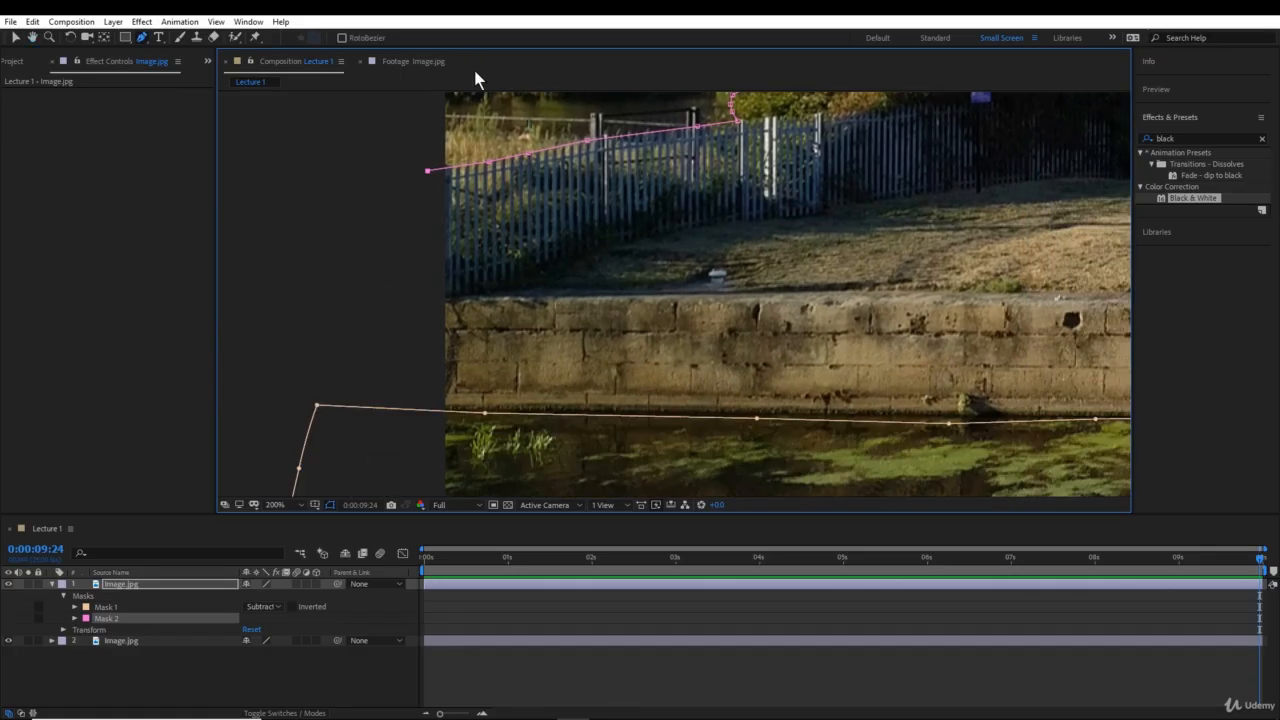
key(comma)
drag(678, 418, 760, 390)
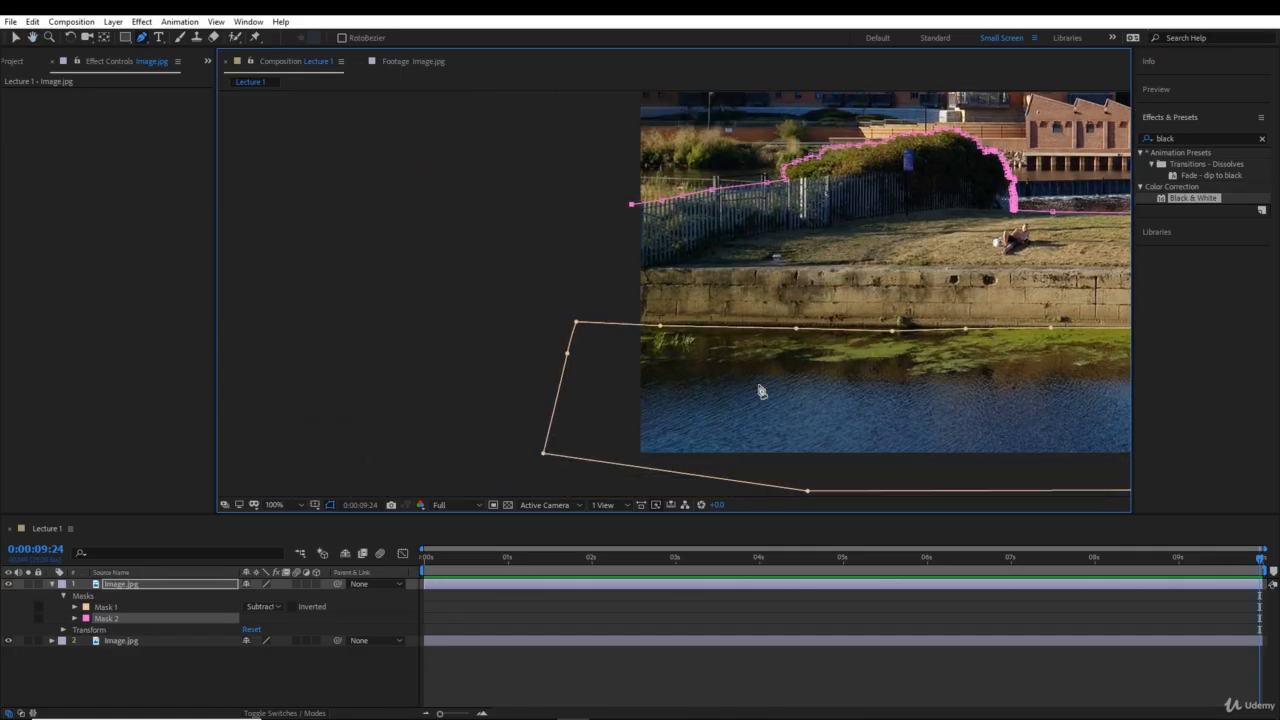
click(615, 356)
drag(889, 400, 271, 367)
drag(866, 380, 354, 368)
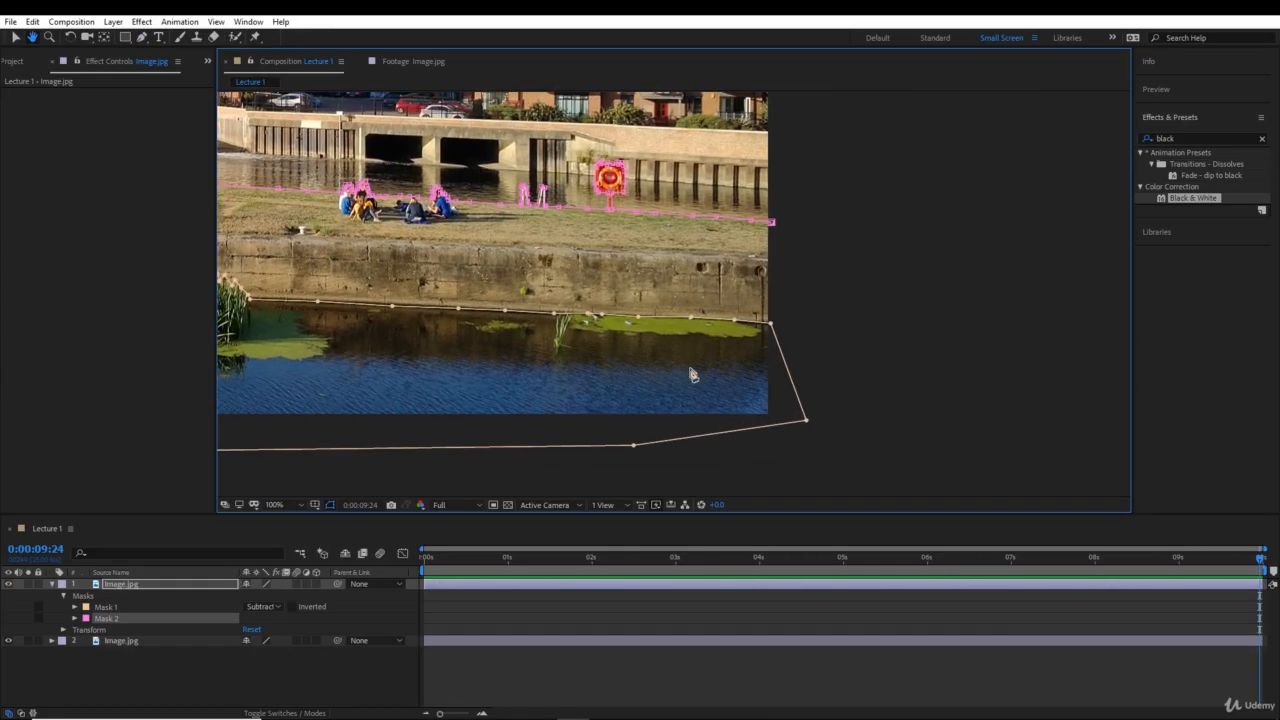
click(805, 347)
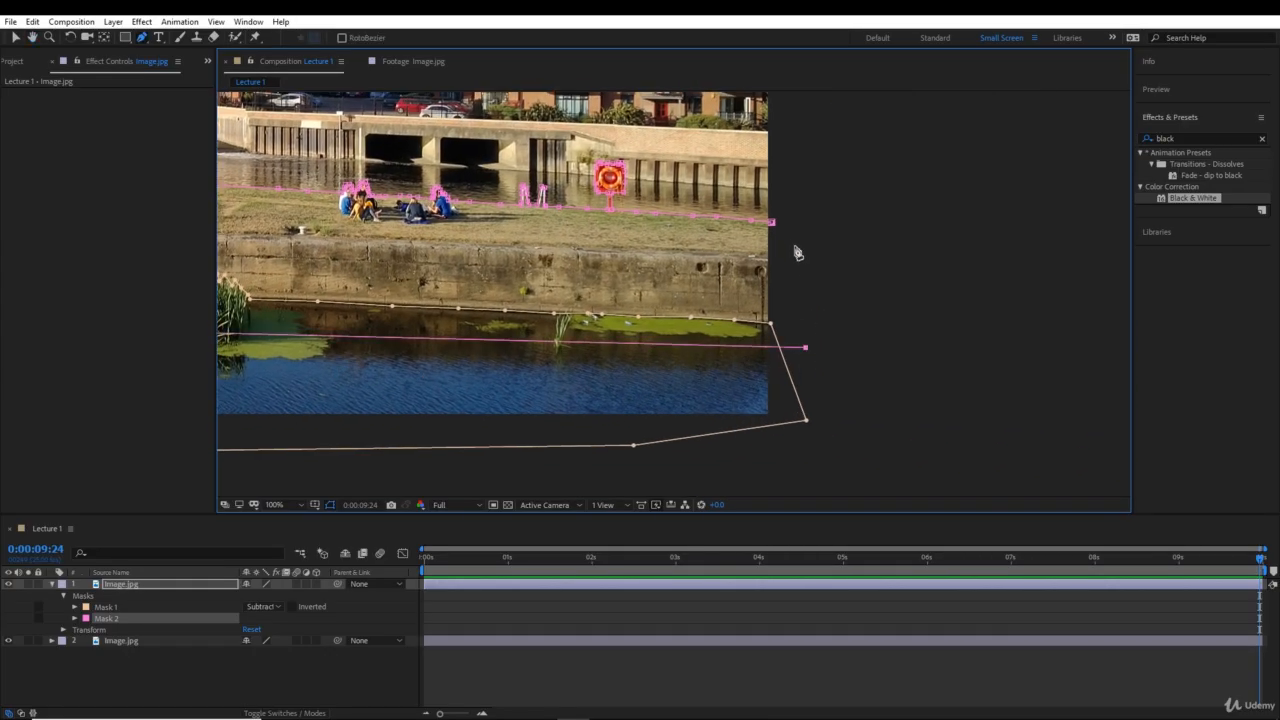
click(772, 223)
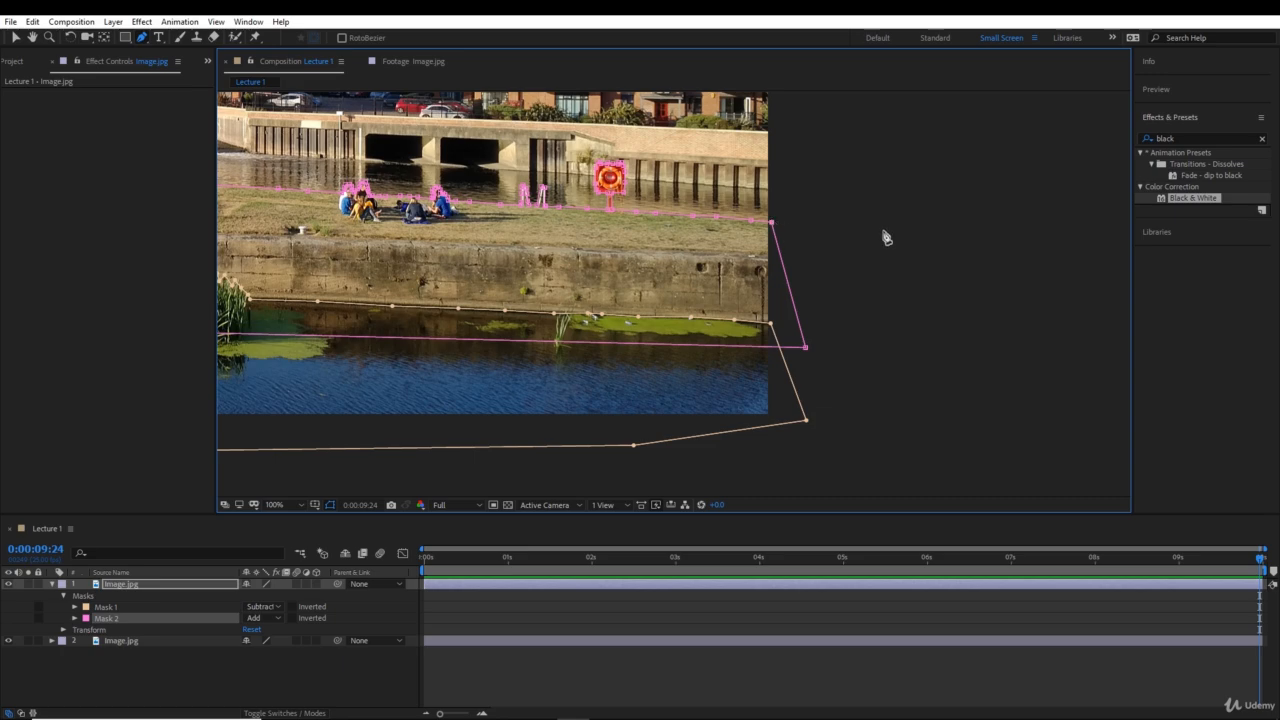